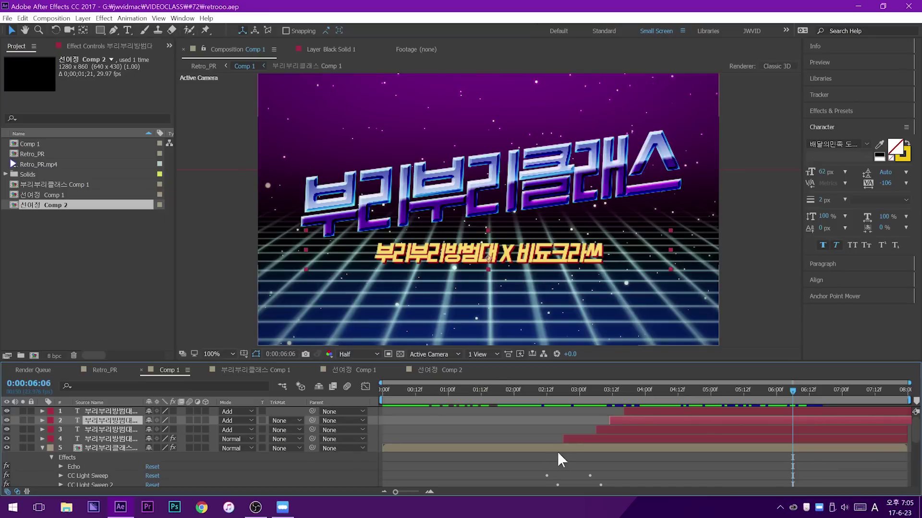
Start a new project without saving the changes to the current one
{"action": "left_click", "coordinate": [558, 449]}
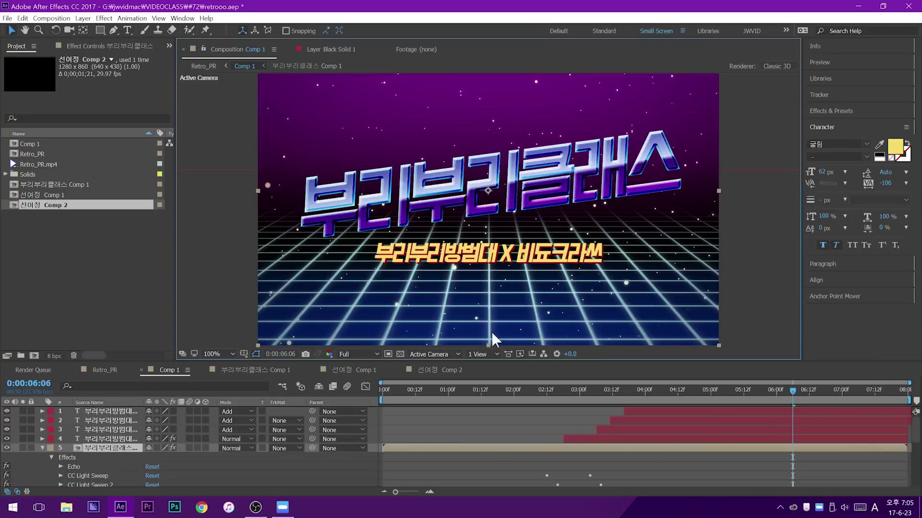
{"action": "left_click", "coordinate": [7, 18]}
{"action": "left_click", "coordinate": [211, 30]}
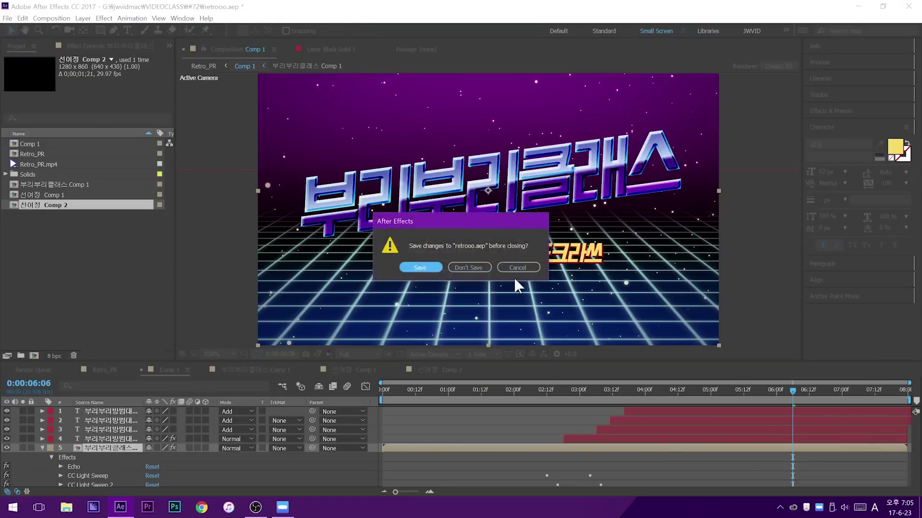
{"action": "left_click", "coordinate": [482, 266]}
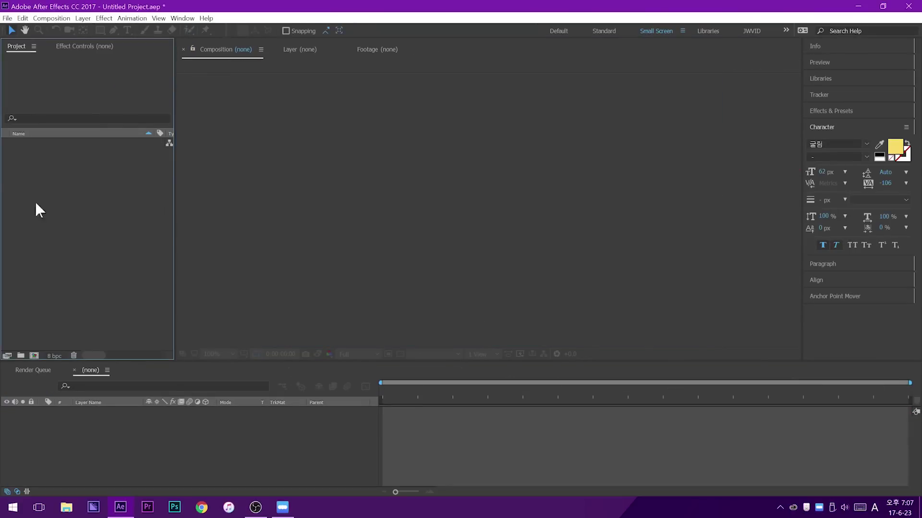
Start a new 1280 x 960 px composition and set its frame rate to 23.976 fps
{"action": "left_click", "coordinate": [52, 17]}
{"action": "left_click", "coordinate": [61, 31]}
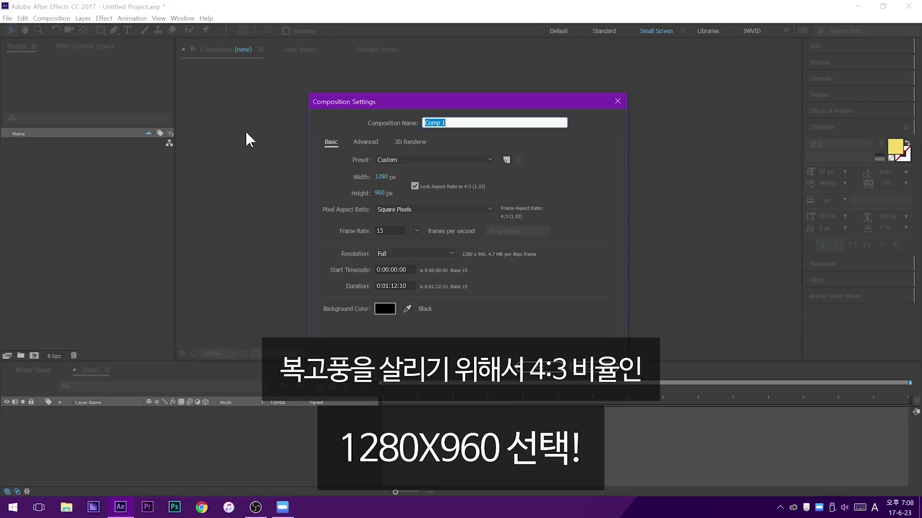
{"action": "left_click", "coordinate": [416, 231]}
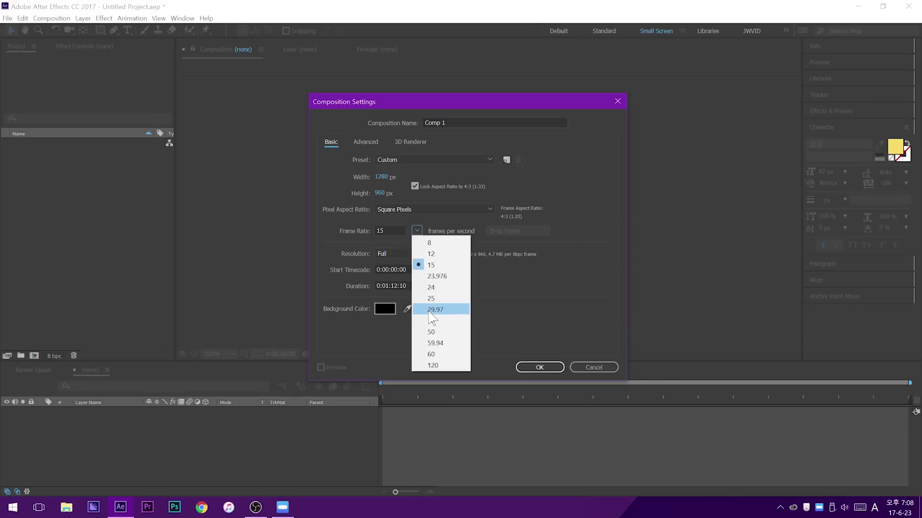
{"action": "left_click", "coordinate": [428, 311]}
{"action": "left_click", "coordinate": [417, 230]}
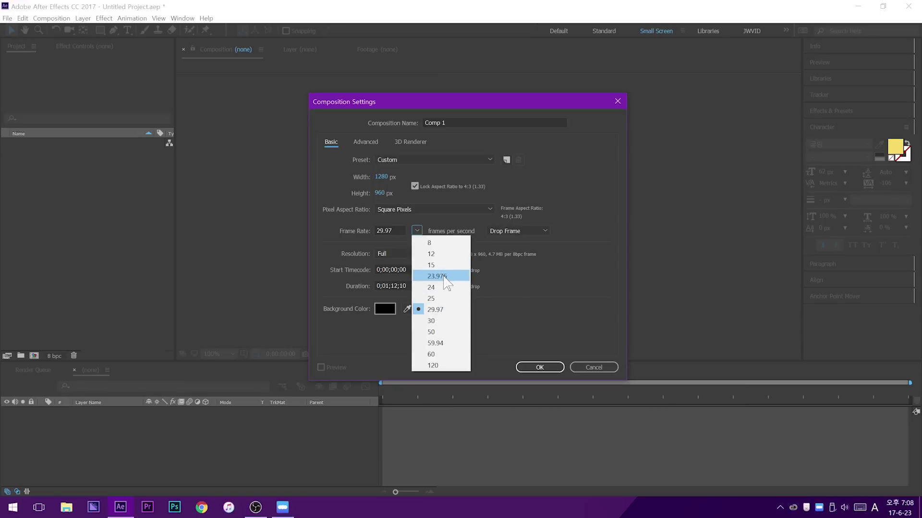
{"action": "left_click", "coordinate": [444, 277]}
Set the new composition's duration to 0:00:08:00
{"action": "left_click", "coordinate": [391, 286]}
{"action": "type", "text": "0:00:12:10"}
{"action": "key", "text": "BackSpace"}
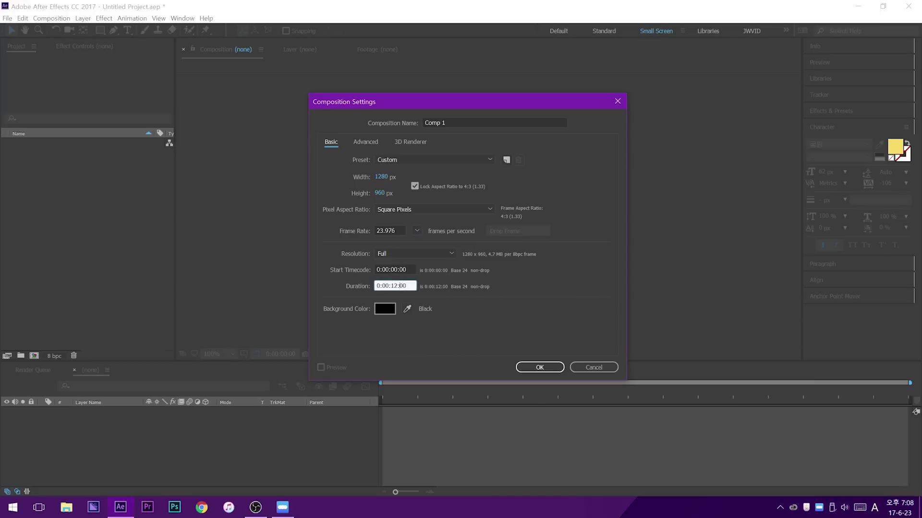
{"action": "key", "text": "BackSpace"}
{"action": "key", "text": "BackSpace"}
{"action": "type", "text": "08"}
{"action": "left_click", "coordinate": [564, 319]}
Name the composition RETRO TITLE and create it
{"action": "left_click", "coordinate": [464, 124]}
{"action": "left_click_drag", "start_coordinate": [464, 124], "coordinate": [352, 119]}
{"action": "key", "text": "BackSpace"}
{"action": "type", "text": "RETRO"}
{"action": "key", "text": "BackSpace"}
{"action": "type", "text": "TITLE"}
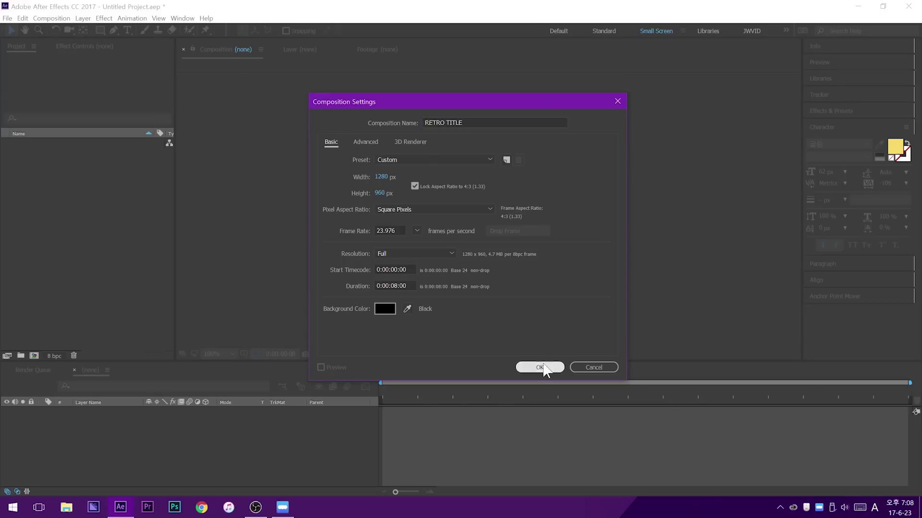
{"action": "left_click", "coordinate": [541, 368]}
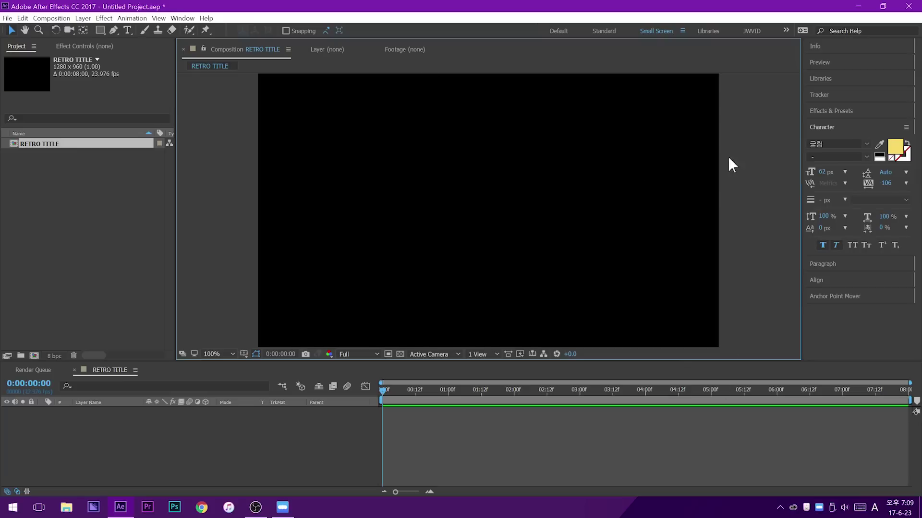
Add a black solid layer sized to the composition, 1280 x 960 px
{"action": "left_click", "coordinate": [218, 353]}
{"action": "left_click", "coordinate": [239, 174]}
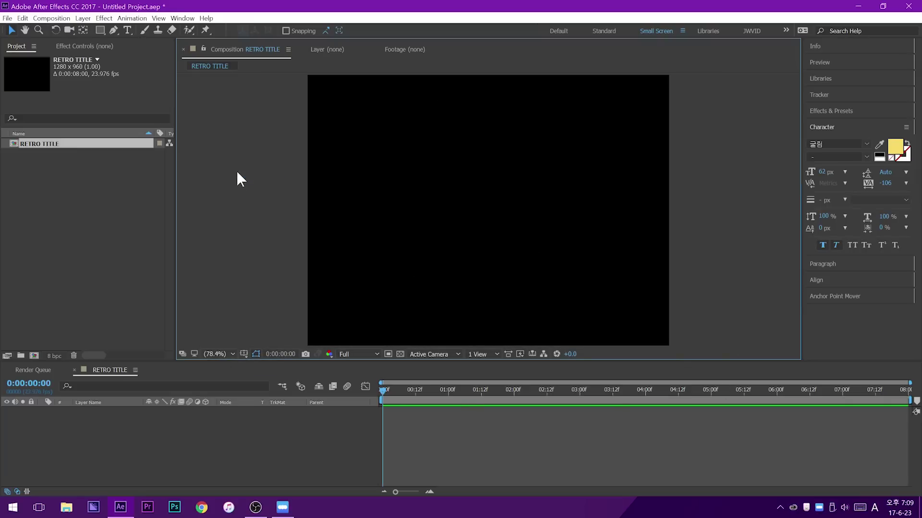
{"action": "mouse_move", "coordinate": [309, 74]}
{"action": "left_mouse_down"}
{"action": "mouse_move", "coordinate": [660, 372]}
{"action": "mouse_move", "coordinate": [669, 347]}
{"action": "left_mouse_up"}
{"action": "left_click", "coordinate": [82, 18]}
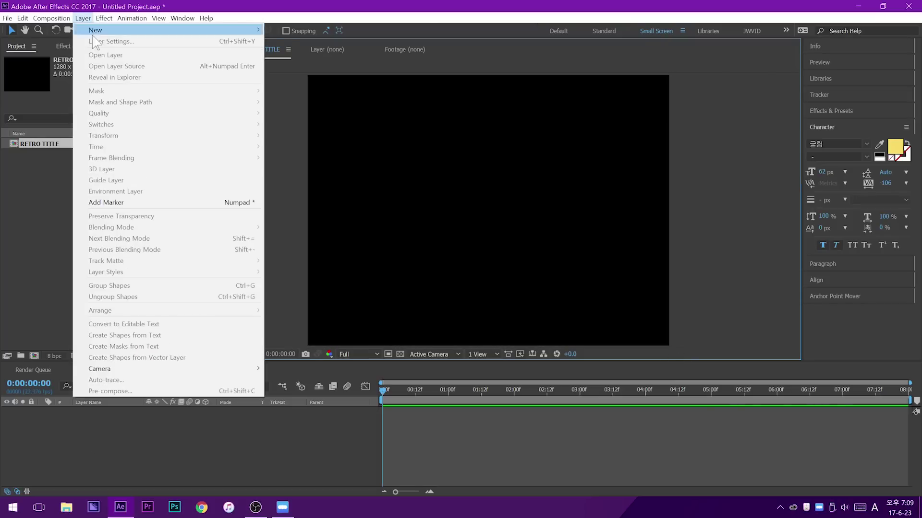
{"action": "mouse_move", "coordinate": [96, 29]}
{"action": "left_click", "coordinate": [308, 42]}
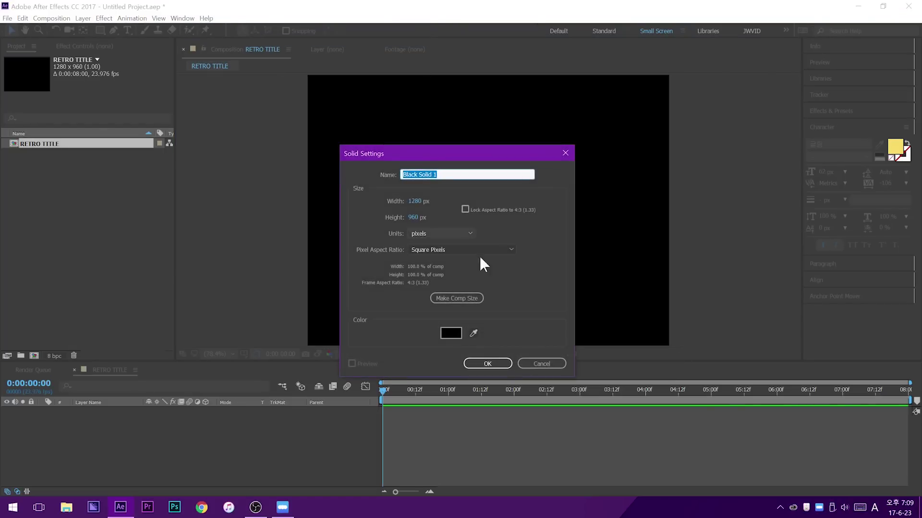
{"action": "left_click", "coordinate": [458, 301]}
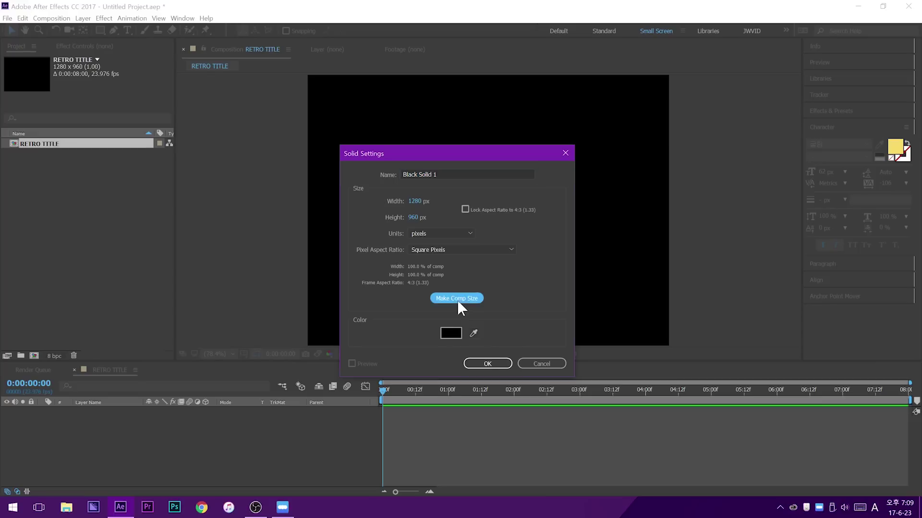
{"action": "left_click", "coordinate": [488, 364]}
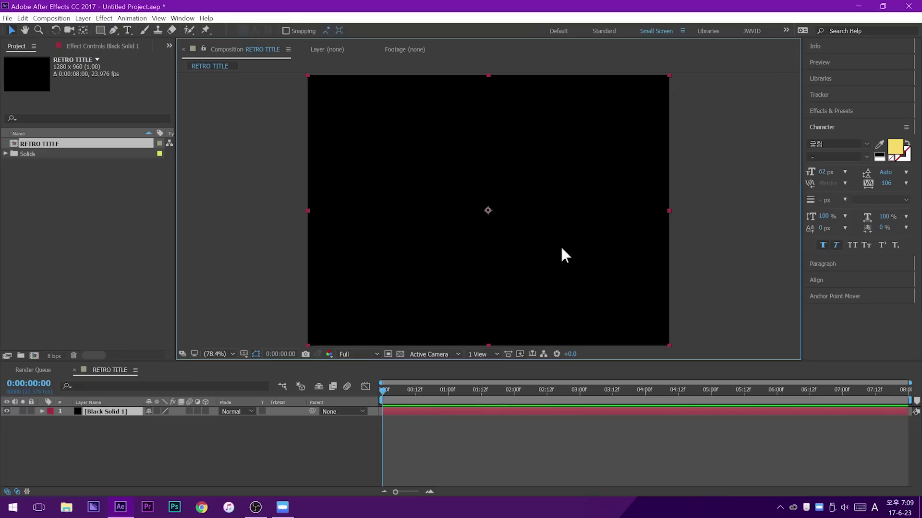
Search the effects for "ramp" and apply Gradient Ramp to the black solid
{"action": "left_click", "coordinate": [833, 112]}
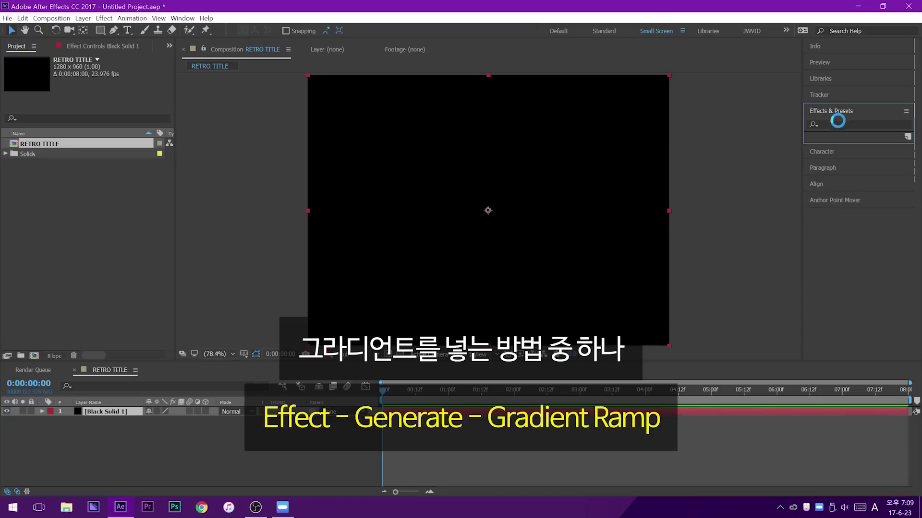
{"action": "type", "text": "ramp"}
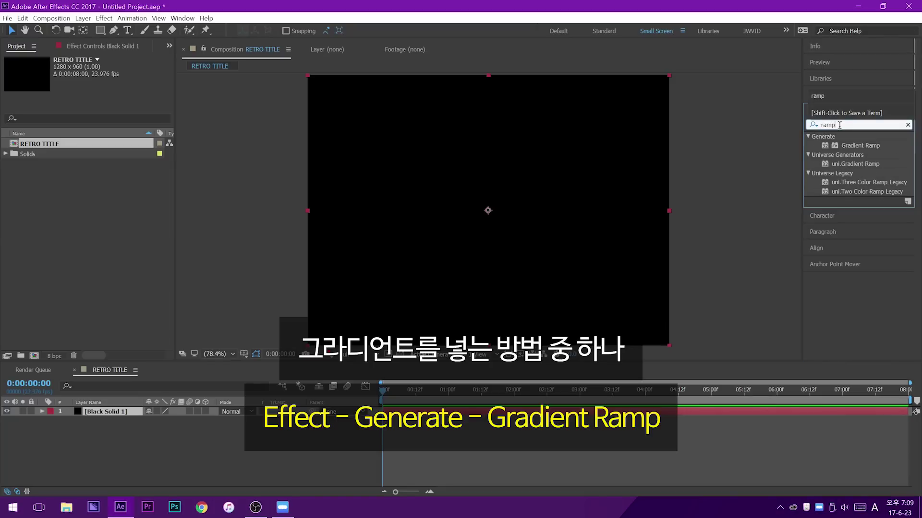
{"action": "left_click_drag", "start_coordinate": [856, 145], "coordinate": [597, 178]}
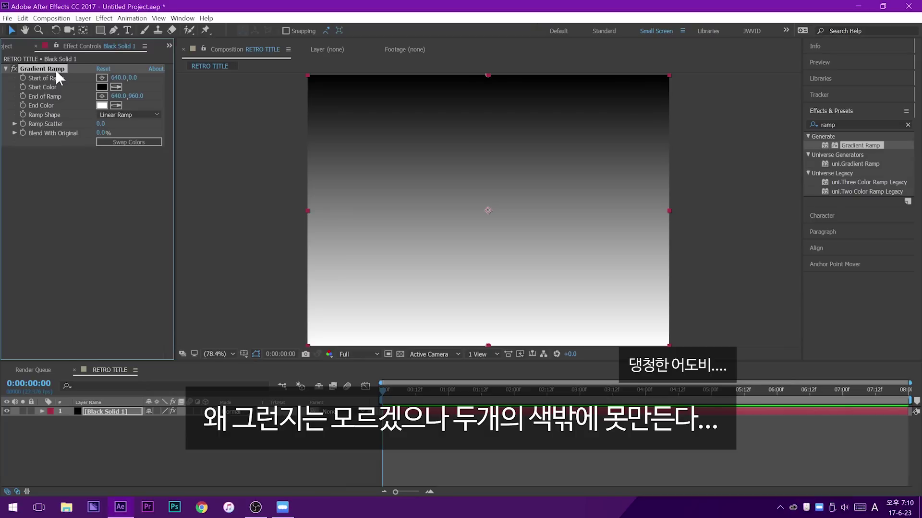
Delete the Gradient Ramp effect from the black solid
{"action": "left_click", "coordinate": [158, 284]}
{"action": "left_click", "coordinate": [30, 67]}
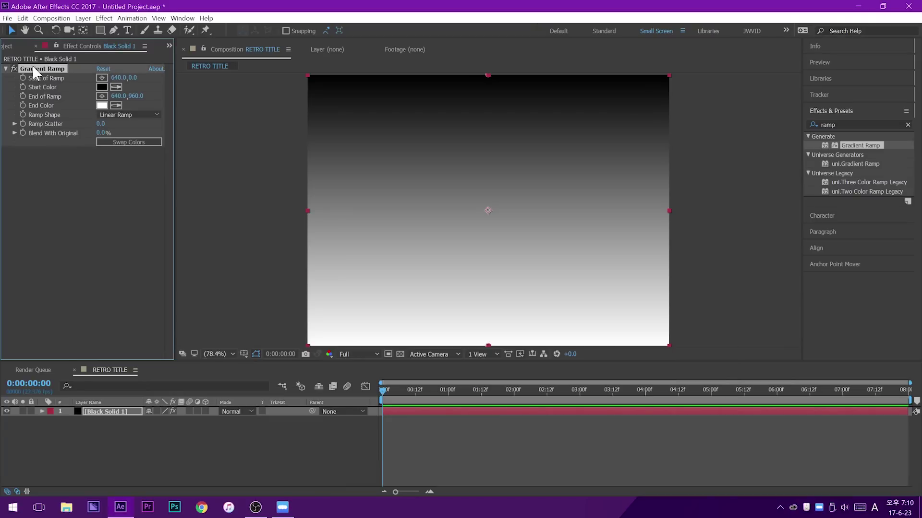
{"action": "key", "text": "Delete"}
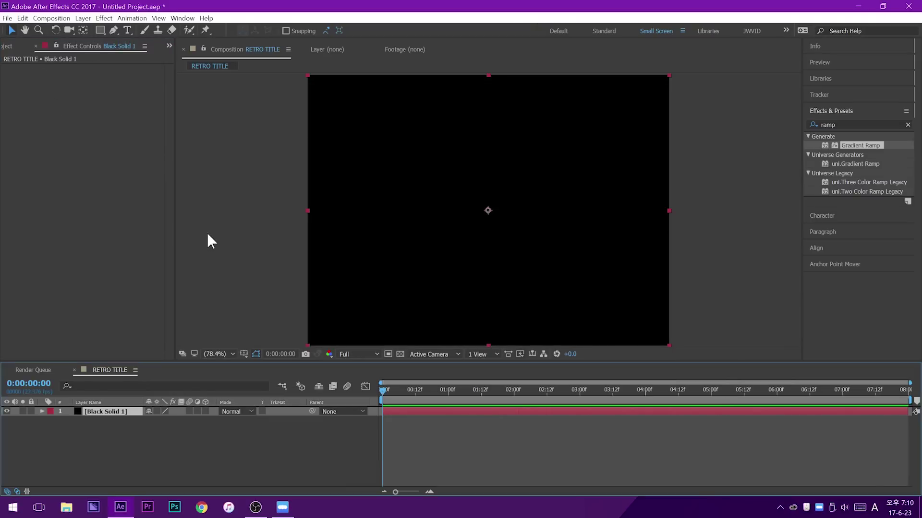
Add a Gradient Overlay layer style to the black solid and select that style in the layer
{"action": "right_click", "coordinate": [89, 412]}
{"action": "mouse_move", "coordinate": [195, 136]}
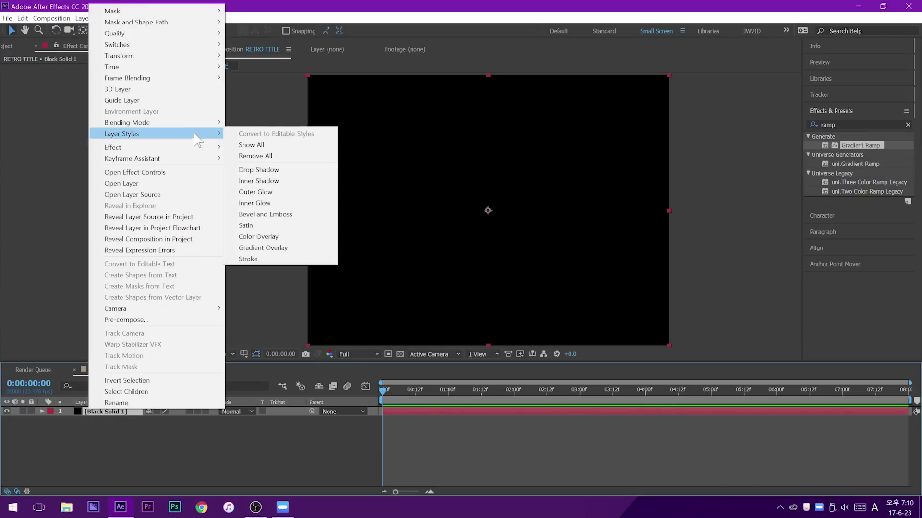
{"action": "left_click", "coordinate": [277, 250]}
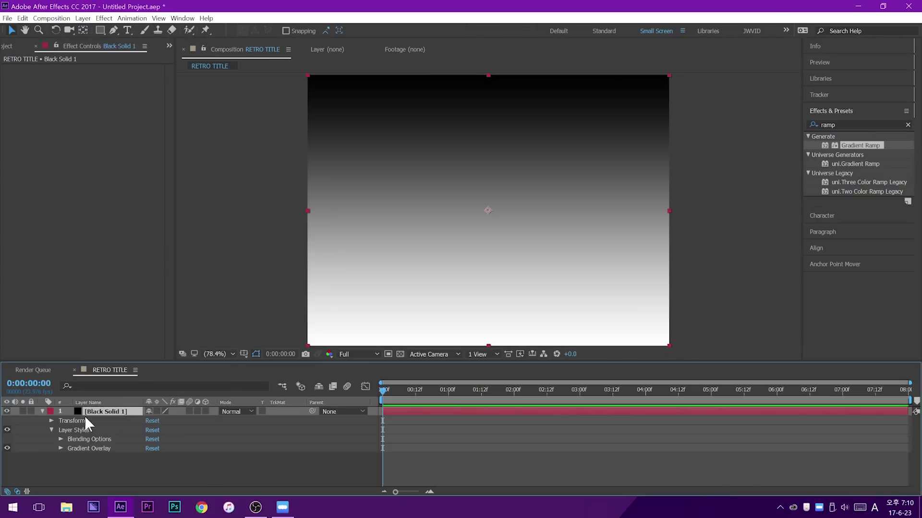
{"action": "left_click", "coordinate": [65, 427]}
{"action": "left_click", "coordinate": [82, 439]}
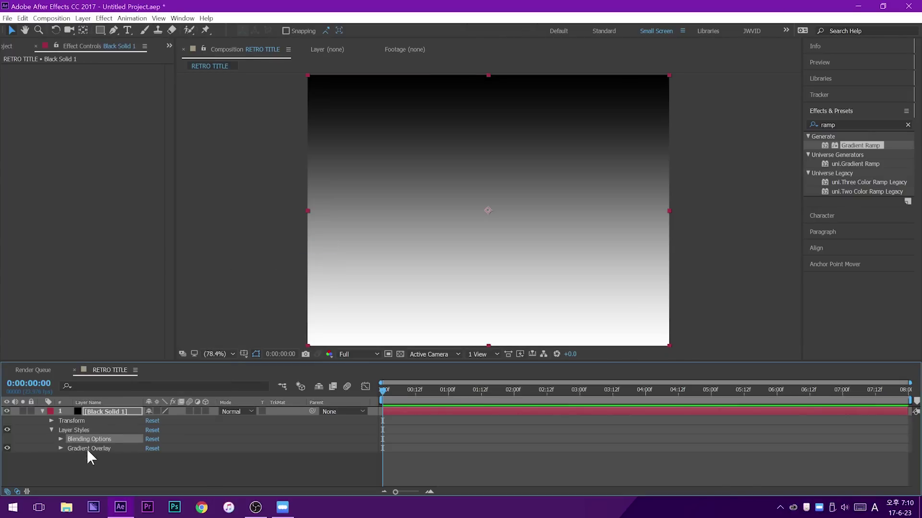
{"action": "left_click", "coordinate": [67, 447]}
{"action": "left_click", "coordinate": [80, 440]}
{"action": "left_click", "coordinate": [93, 451]}
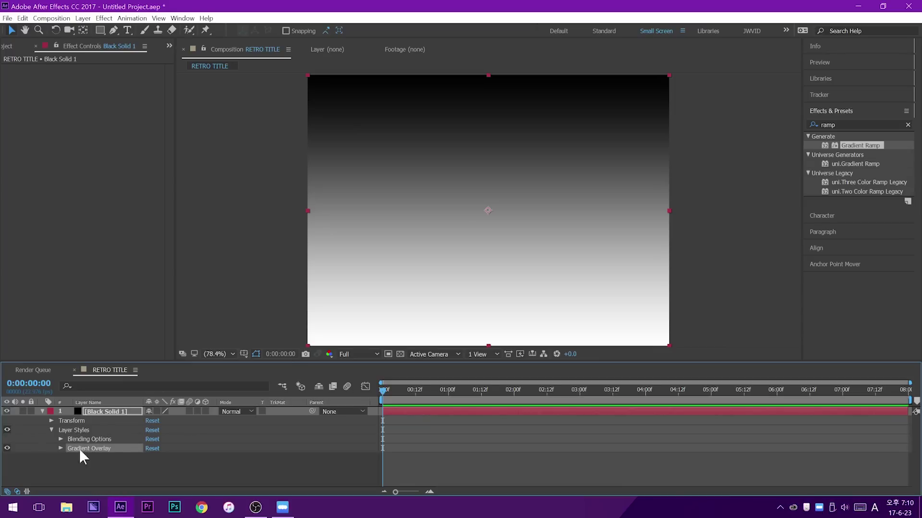
Open the Gradient Overlay's colors for editing and place the Gradient Editor clear of the composition preview
{"action": "left_click", "coordinate": [60, 449]}
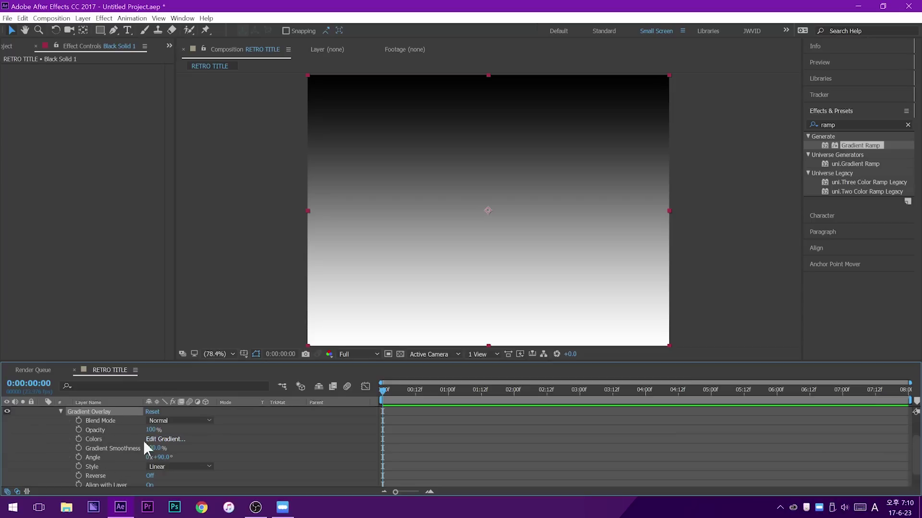
{"action": "left_click", "coordinate": [90, 439]}
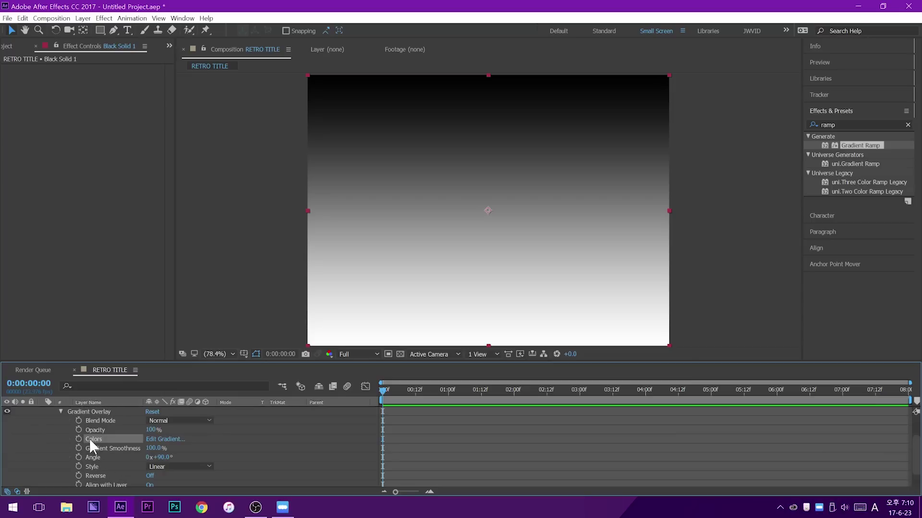
{"action": "left_click", "coordinate": [171, 439]}
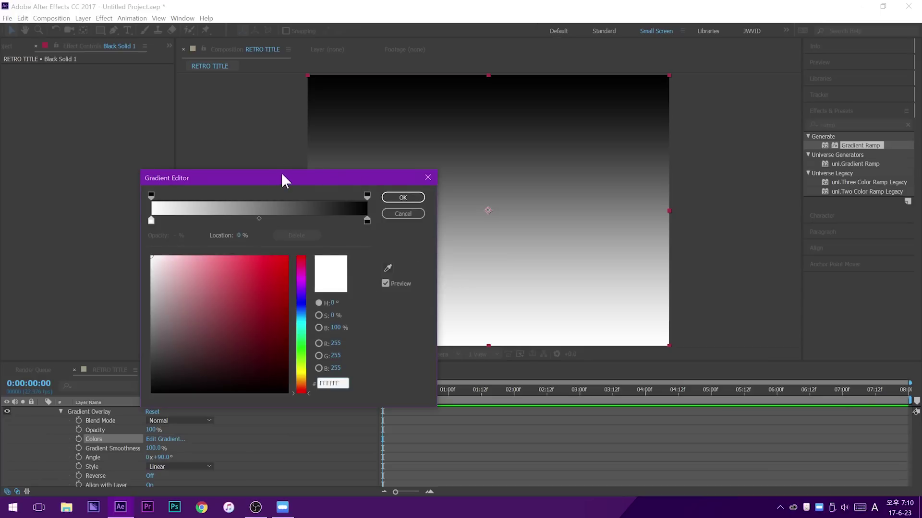
{"action": "left_click_drag", "start_coordinate": [282, 179], "coordinate": [189, 190]}
{"action": "mouse_move", "coordinate": [63, 237]}
{"action": "left_mouse_down"}
{"action": "mouse_move", "coordinate": [272, 238]}
{"action": "mouse_move", "coordinate": [62, 237]}
{"action": "left_mouse_up"}
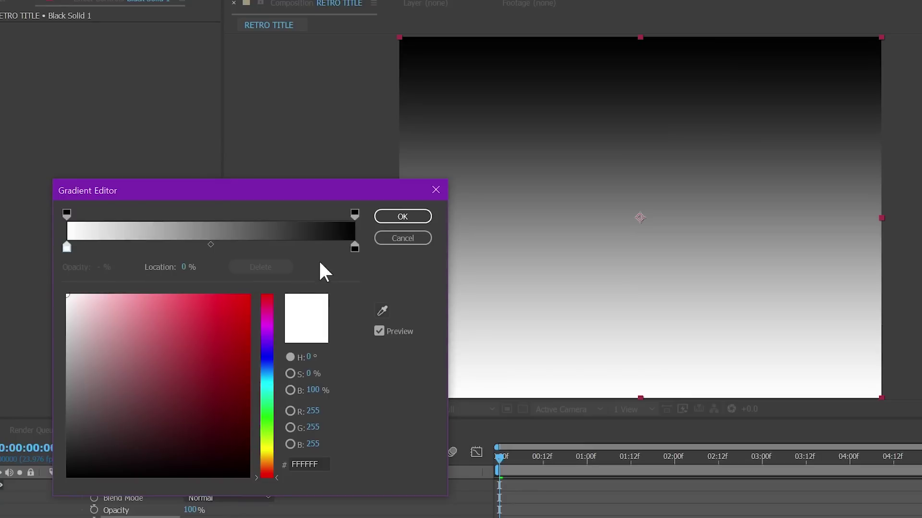
Try a red F50000 color stop at 73.4 % in the gradient and delete it again
{"action": "left_click", "coordinate": [278, 248]}
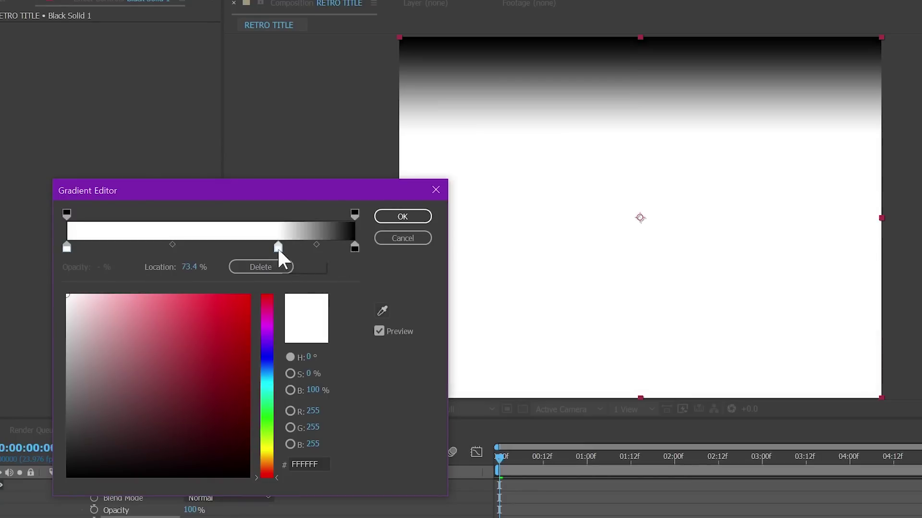
{"action": "left_click_drag", "start_coordinate": [235, 377], "coordinate": [481, 300]}
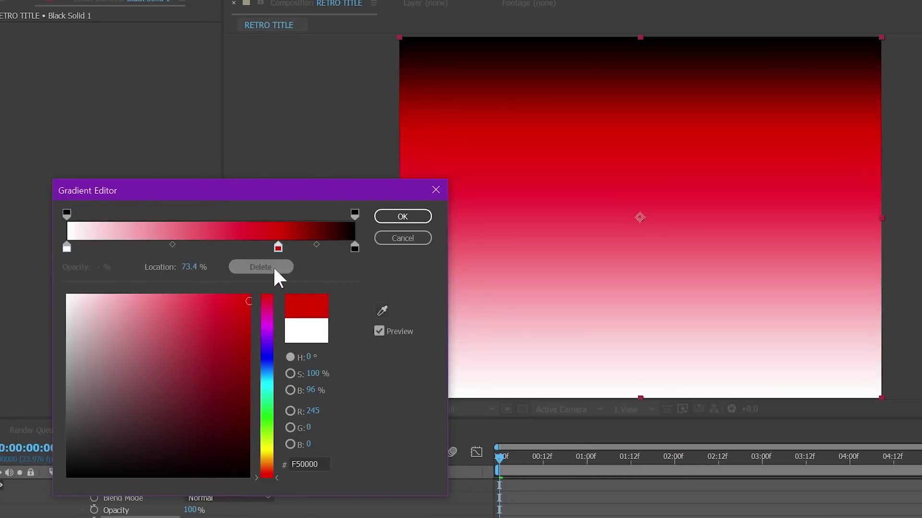
{"action": "left_click", "coordinate": [286, 267]}
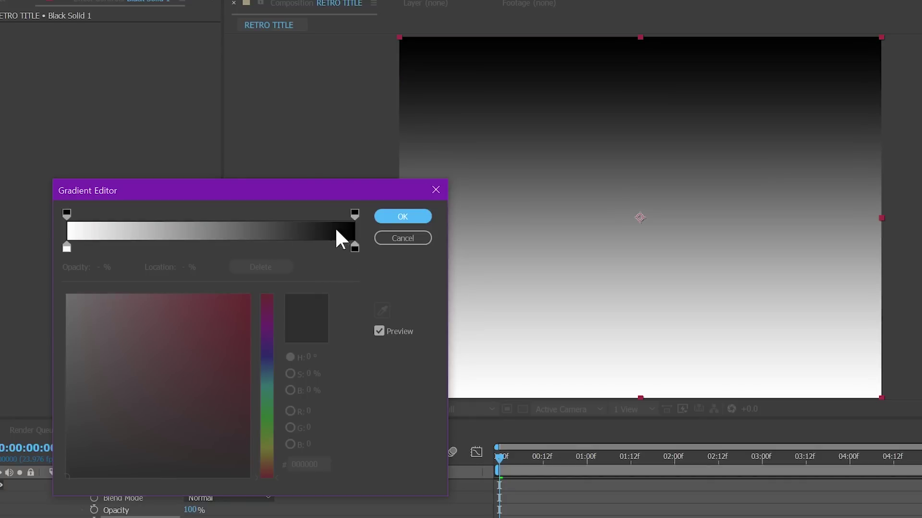
Move the gradient's black stop to just short of the middle and add another color stop at 100 %
{"action": "left_click_drag", "start_coordinate": [355, 249], "coordinate": [186, 251]}
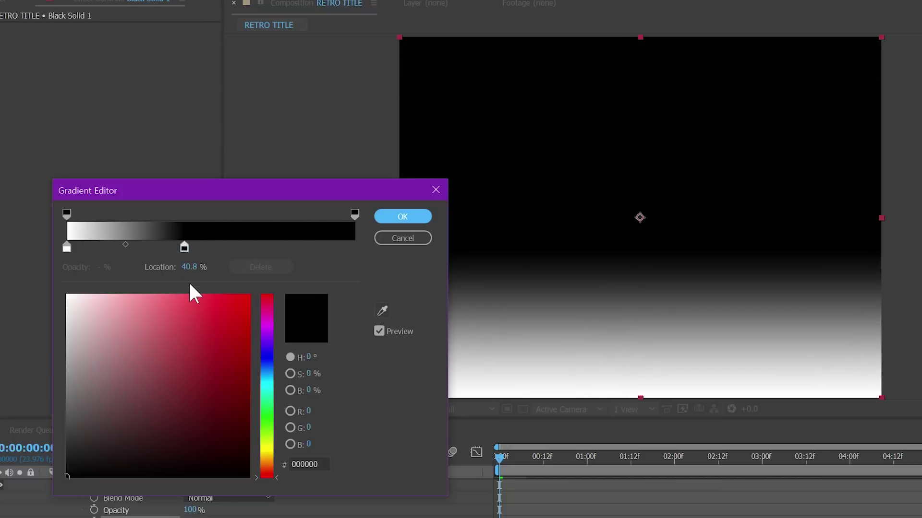
{"action": "left_click_drag", "start_coordinate": [185, 248], "coordinate": [193, 249]}
{"action": "left_click_drag", "start_coordinate": [306, 248], "coordinate": [370, 262]}
Set the color of the gradient's 100 % stop to blue 0046FF
{"action": "left_click", "coordinate": [267, 372]}
{"action": "left_click_drag", "start_coordinate": [177, 362], "coordinate": [255, 197]}
{"action": "mouse_move", "coordinate": [275, 373]}
{"action": "left_mouse_down"}
{"action": "mouse_move", "coordinate": [276, 381]}
{"action": "mouse_move", "coordinate": [276, 364]}
{"action": "left_mouse_up"}
{"action": "left_click_drag", "start_coordinate": [277, 366], "coordinate": [277, 364]}
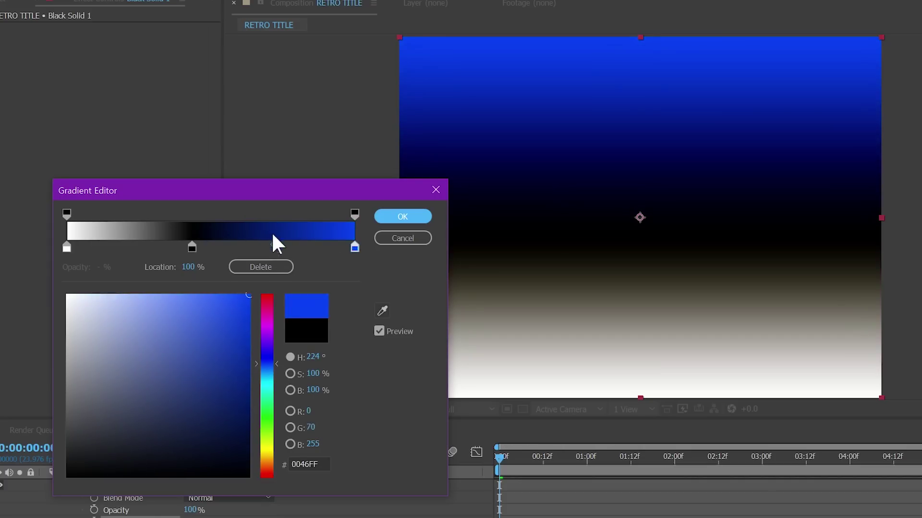
Complete the gradient with stops running from purple 5C0077 through black and blue to light blue, and apply it
{"action": "left_click_drag", "start_coordinate": [274, 245], "coordinate": [267, 246]}
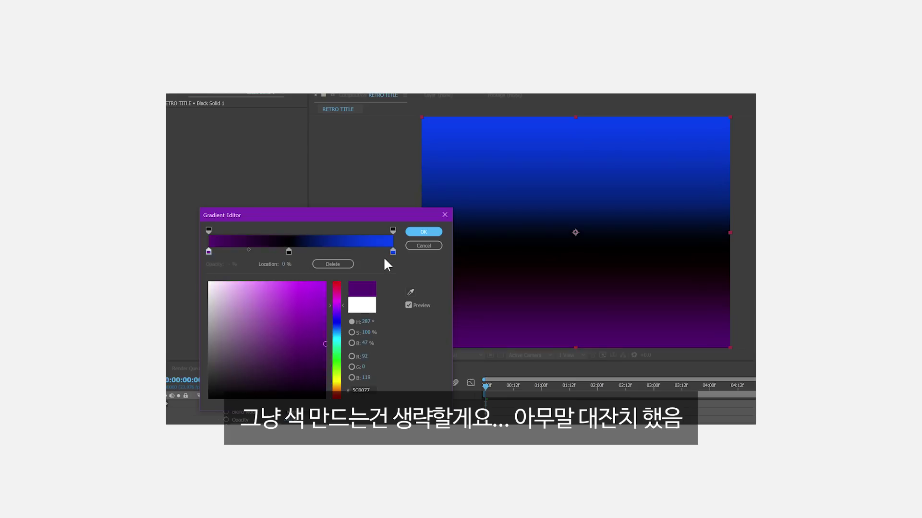
{"action": "left_click", "coordinate": [366, 252]}
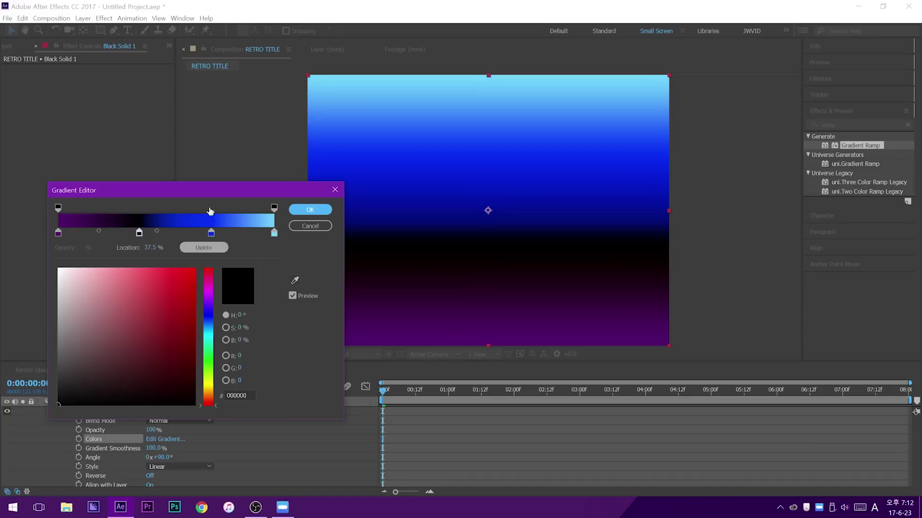
{"action": "left_click", "coordinate": [308, 210]}
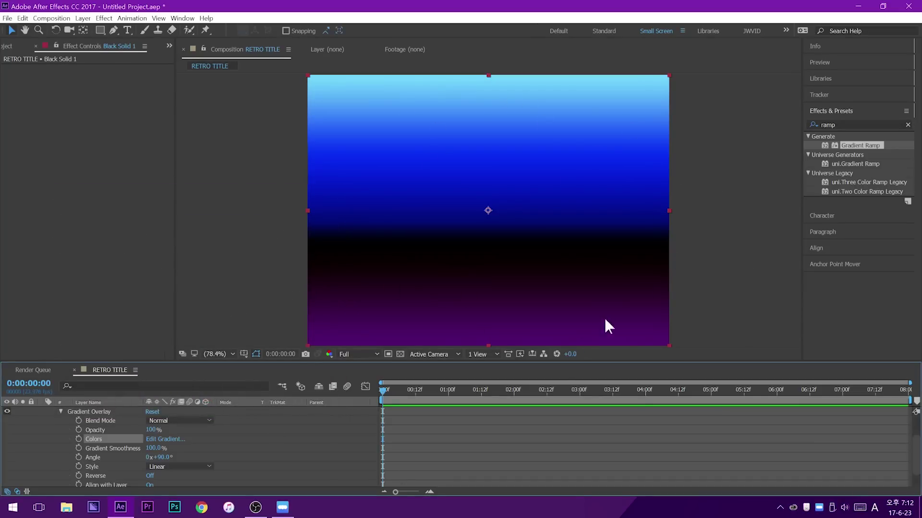
Create a new solid layer named Grid, 2032 px wide and 1828 px high
{"action": "left_click", "coordinate": [83, 18]}
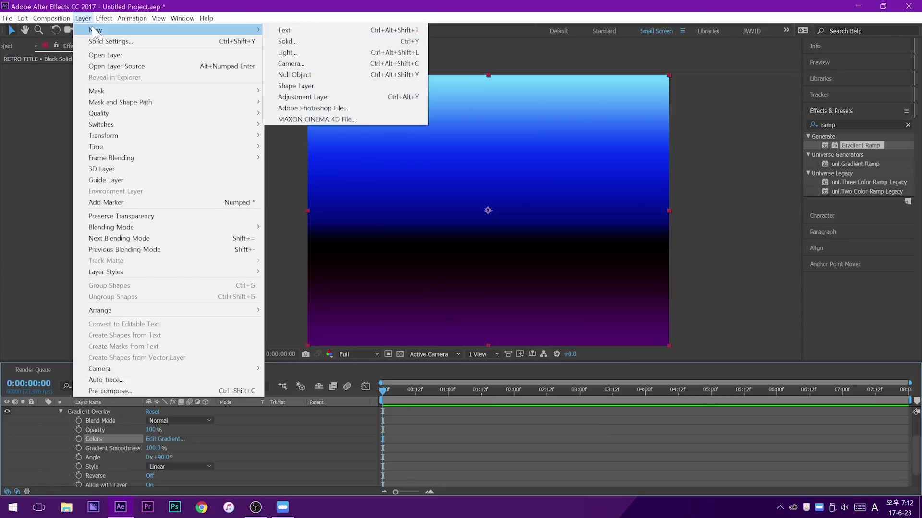
{"action": "mouse_move", "coordinate": [93, 32]}
{"action": "left_click", "coordinate": [303, 41]}
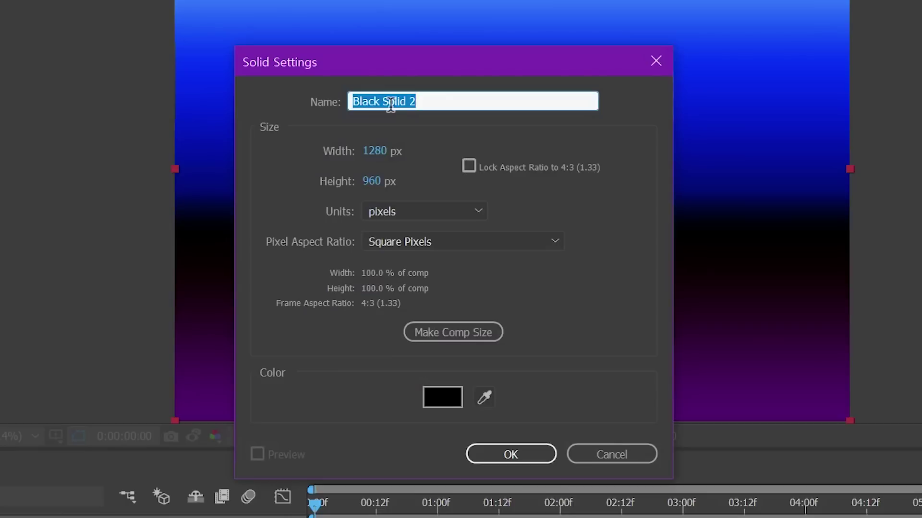
{"action": "type", "text": "Gir"}
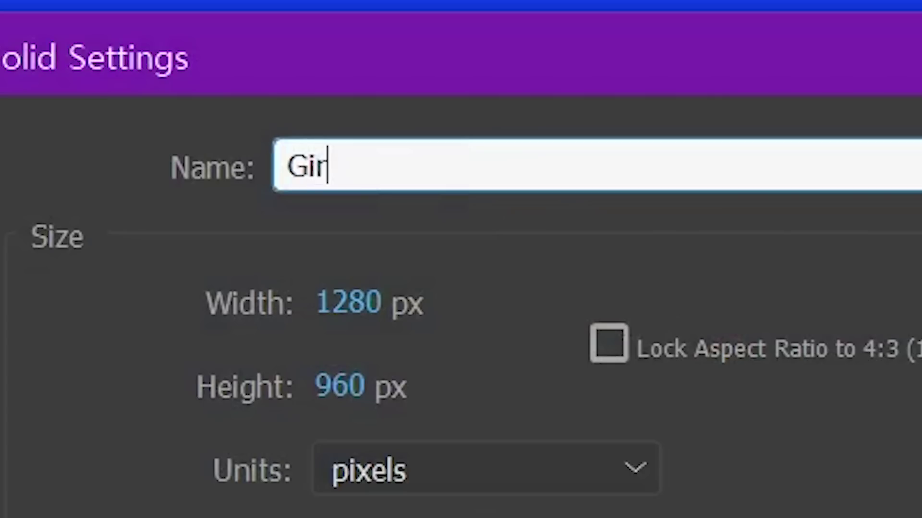
{"action": "key", "text": "BackSpace"}
{"action": "key", "text": "BackSpace"}
{"action": "type", "text": "rid"}
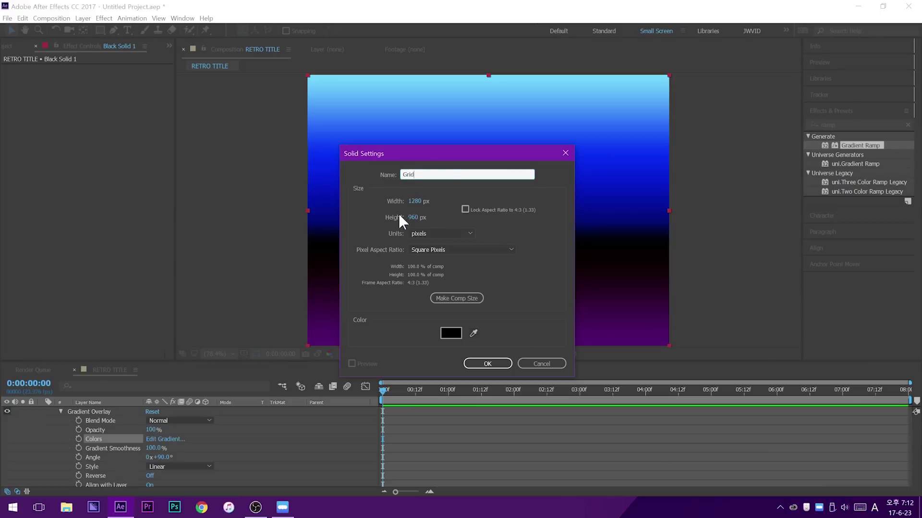
{"action": "left_click_drag", "start_coordinate": [408, 217], "coordinate": [468, 208]}
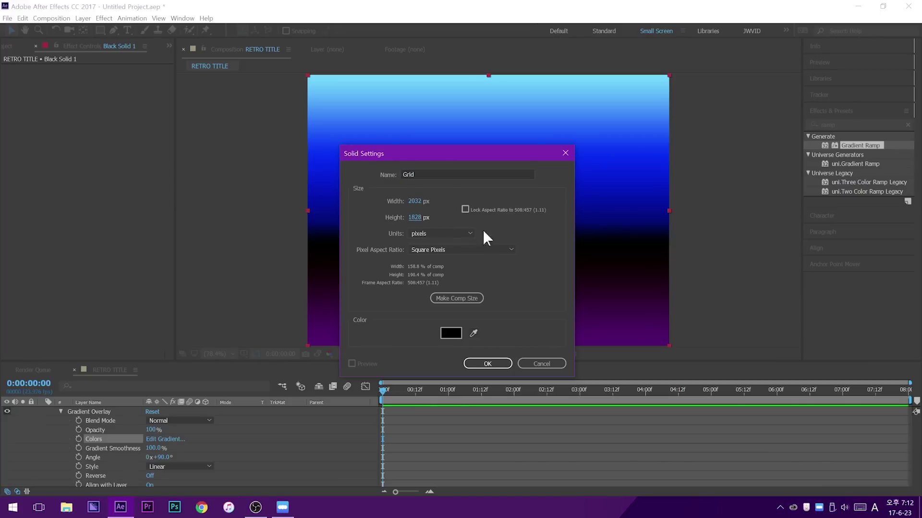
{"action": "left_click", "coordinate": [486, 364]}
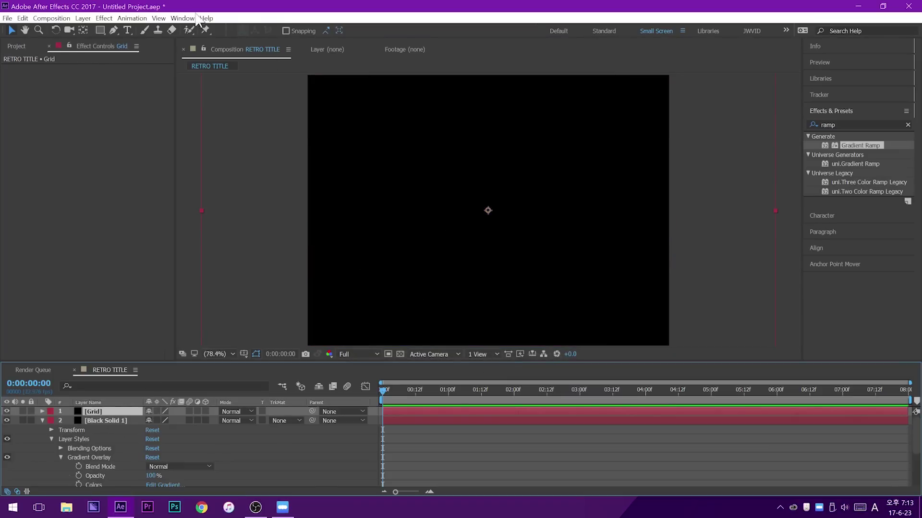
Apply the Generate > Grid effect to the Grid layer
{"action": "left_click", "coordinate": [104, 17]}
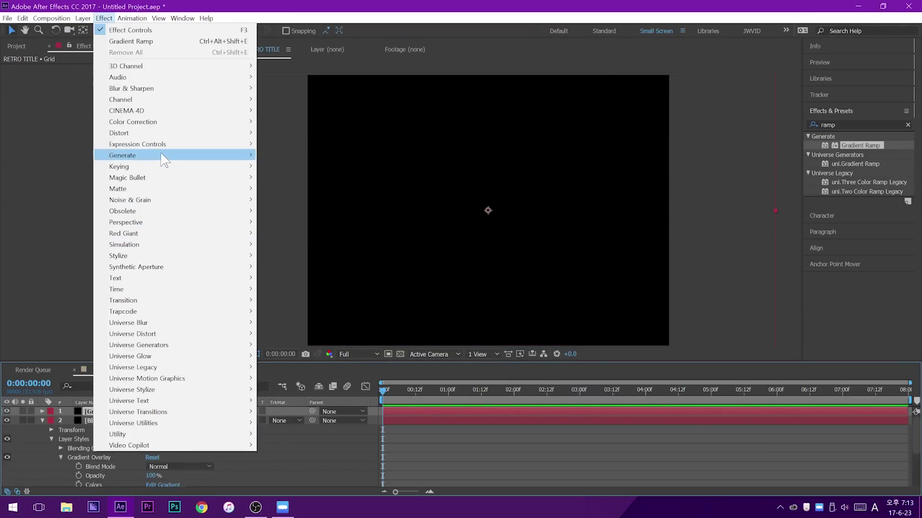
{"action": "mouse_move", "coordinate": [162, 158]}
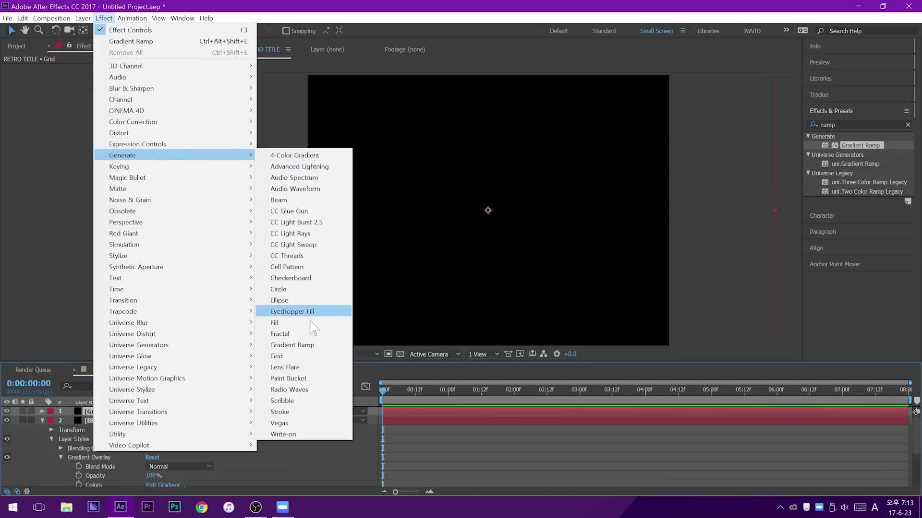
{"action": "left_click", "coordinate": [302, 356]}
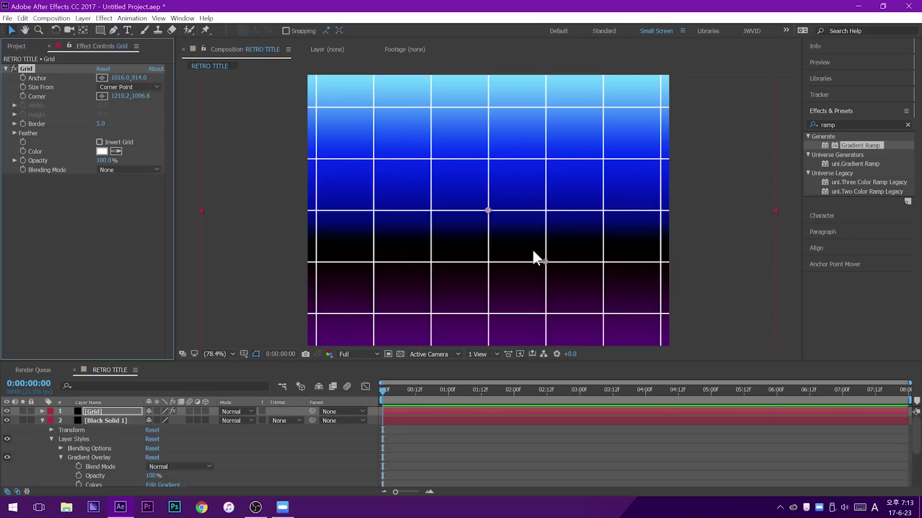
Size the grid from Width Slider with a width of 43.4 and a border of 3.0
{"action": "left_click", "coordinate": [124, 89]}
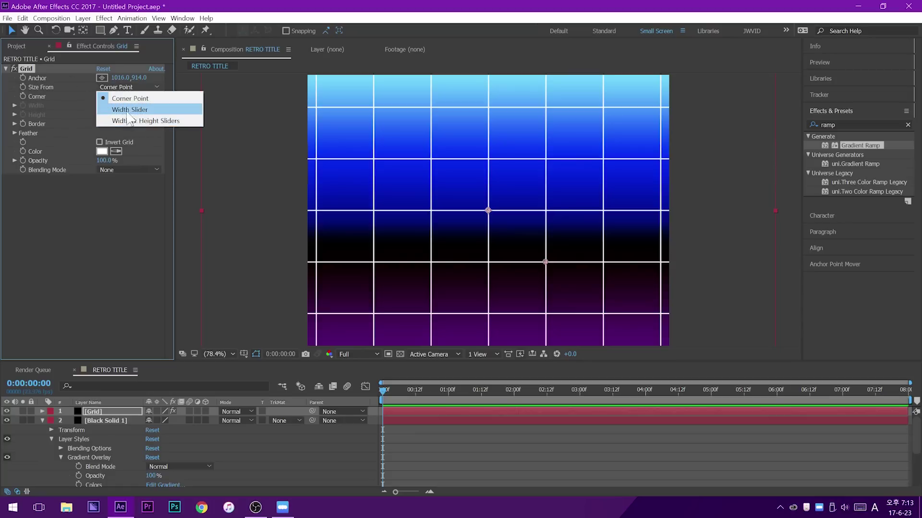
{"action": "left_click", "coordinate": [129, 110]}
{"action": "left_click_drag", "start_coordinate": [116, 125], "coordinate": [95, 144]}
{"action": "left_click_drag", "start_coordinate": [54, 120], "coordinate": [99, 138]}
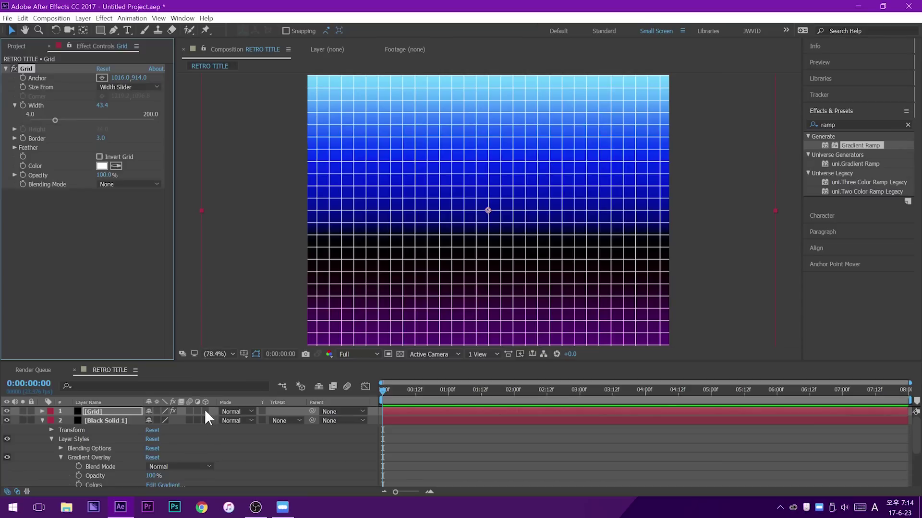
Make the Grid layer 3D and rotate it around its X axis until it lies like a floor
{"action": "left_click", "coordinate": [205, 411]}
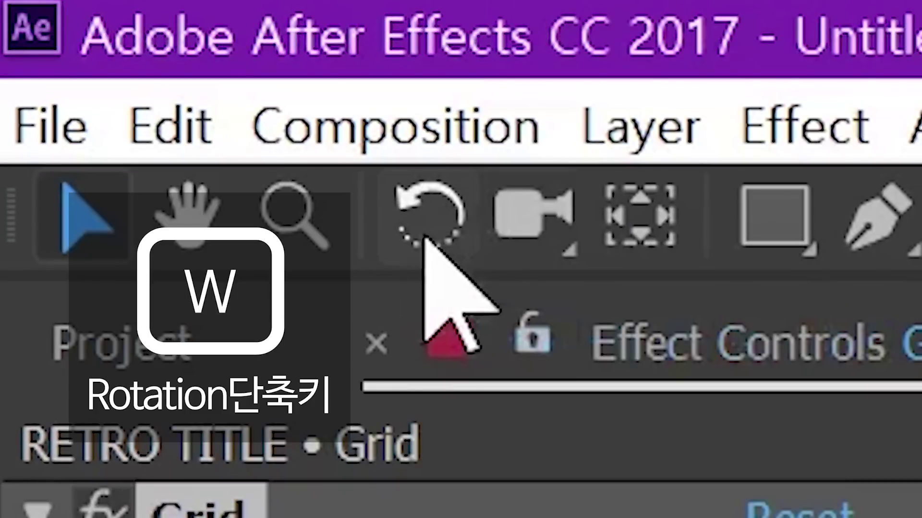
{"action": "left_click", "coordinate": [428, 212]}
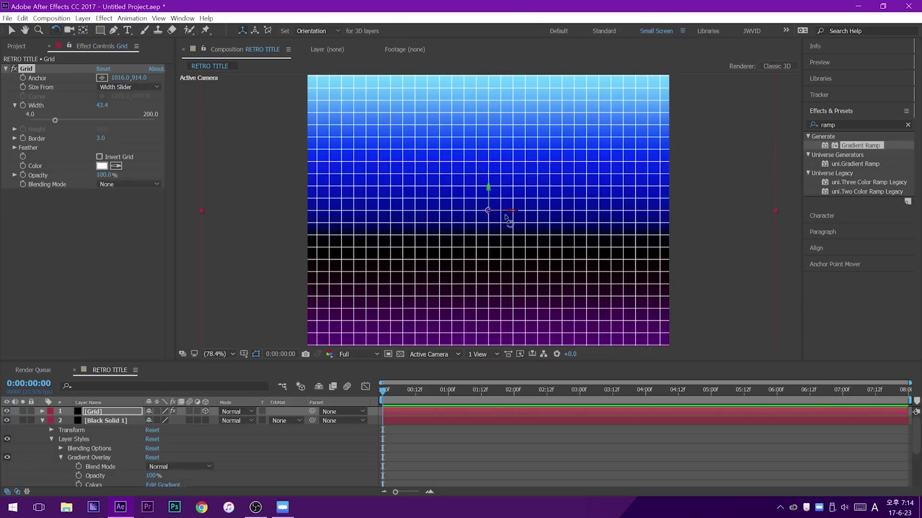
{"action": "left_click_drag", "start_coordinate": [510, 211], "coordinate": [519, 195]}
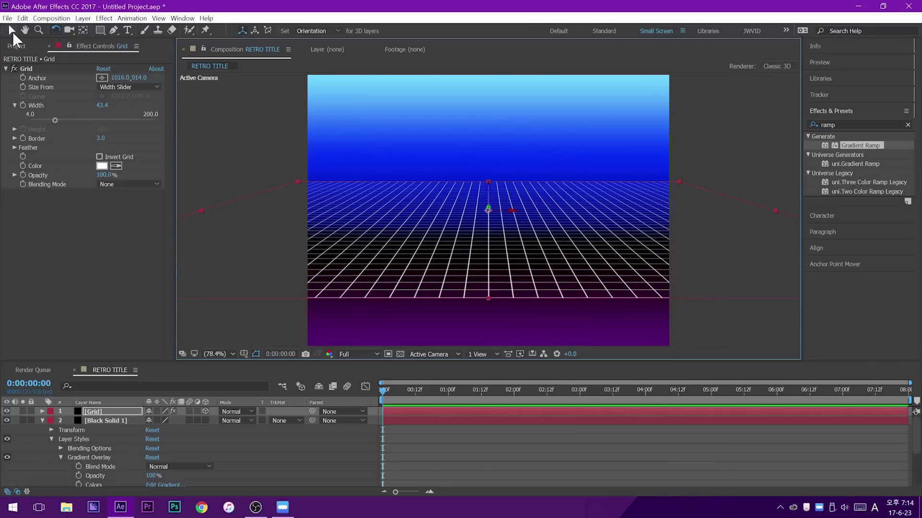
Move the Grid layer down and along its Z axis so it reaches the frame's lower edge
{"action": "left_click", "coordinate": [11, 30]}
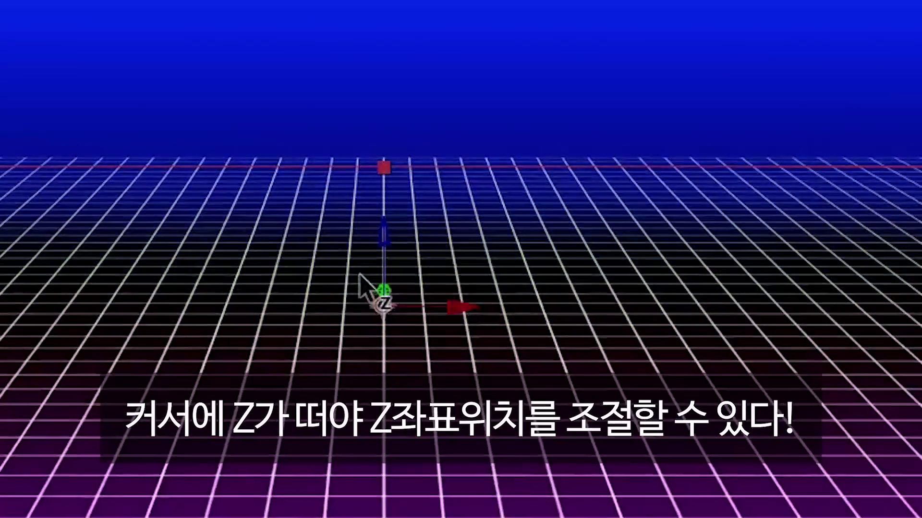
{"action": "left_click_drag", "start_coordinate": [359, 275], "coordinate": [410, 245]}
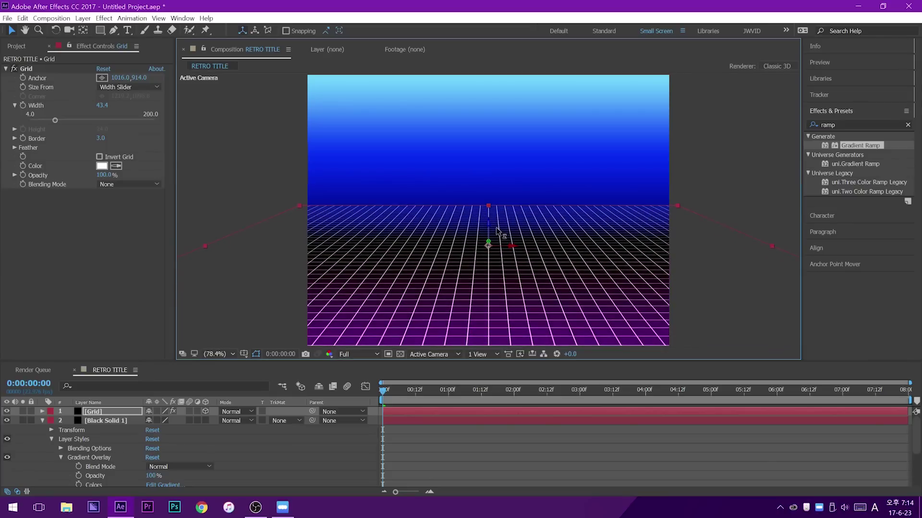
{"action": "mouse_move", "coordinate": [499, 233]}
{"action": "left_mouse_down"}
{"action": "mouse_move", "coordinate": [494, 255]}
{"action": "mouse_move", "coordinate": [509, 228]}
{"action": "left_mouse_up"}
Scale the Grid layer horizontally so it extends far beyond both sides of the frame
{"action": "scroll", "coordinate": [487, 217], "scroll_direction": "up", "scroll_amount": 1}
{"action": "scroll", "coordinate": [530, 229], "scroll_direction": "down", "scroll_amount": 1}
{"action": "scroll", "coordinate": [526, 232], "scroll_direction": "up", "scroll_amount": 1}
{"action": "scroll", "coordinate": [526, 232], "scroll_direction": "down", "scroll_amount": 1}
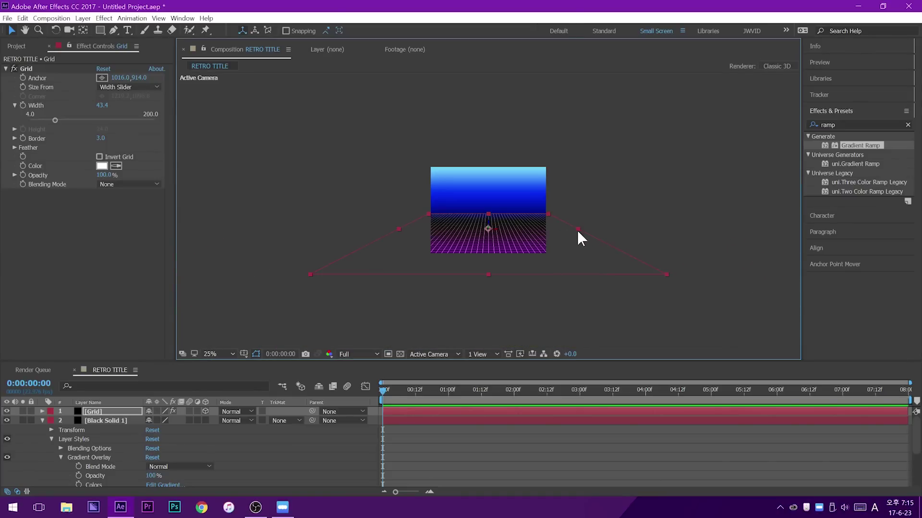
{"action": "left_click_drag", "start_coordinate": [578, 227], "coordinate": [629, 220]}
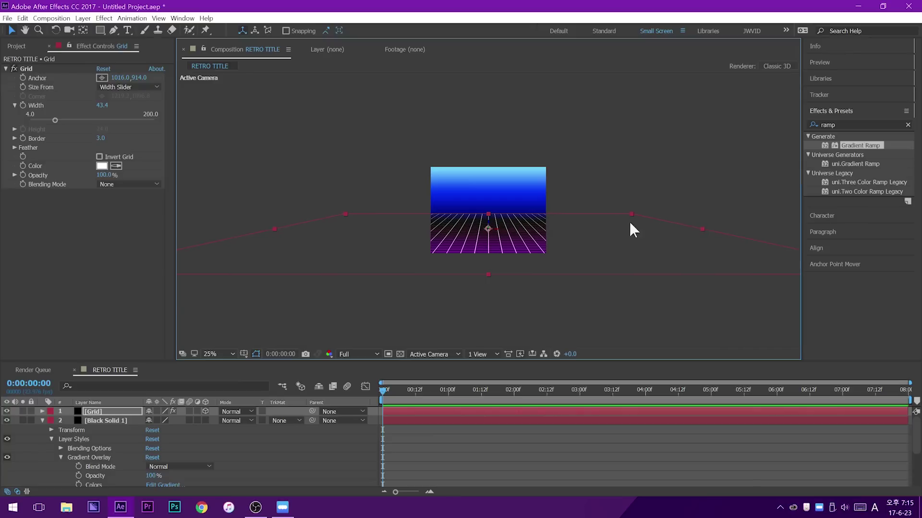
{"action": "left_click_drag", "start_coordinate": [491, 214], "coordinate": [759, 223]}
{"action": "scroll", "coordinate": [513, 233], "scroll_direction": "up", "scroll_amount": 2}
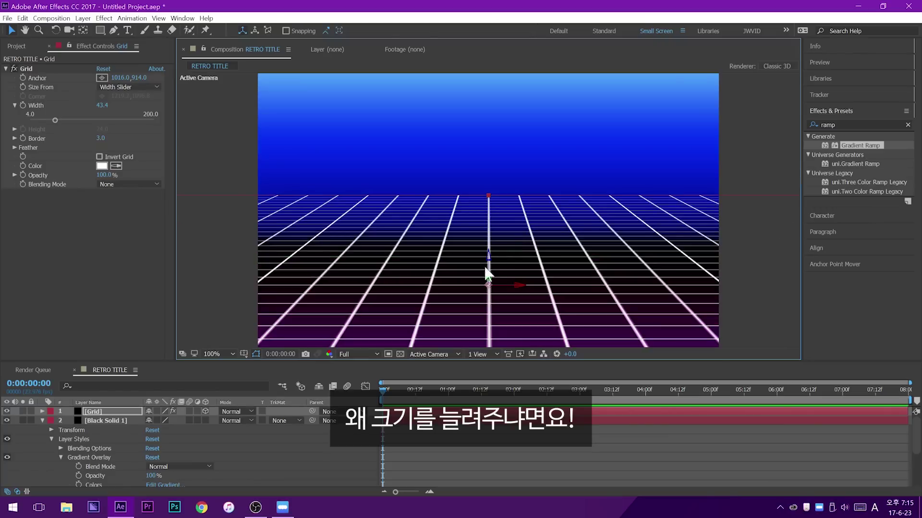
Stretch the Grid layer in depth and reposition it to fill the lower two thirds of the frame
{"action": "scroll", "coordinate": [484, 275], "scroll_direction": "up", "scroll_amount": 3}
{"action": "scroll", "coordinate": [484, 275], "scroll_direction": "down", "scroll_amount": 4}
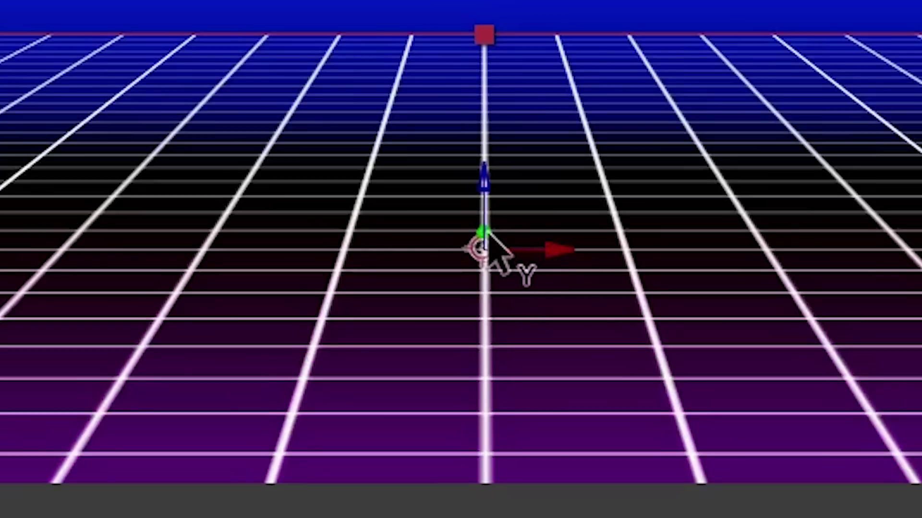
{"action": "left_click_drag", "start_coordinate": [489, 242], "coordinate": [426, 366]}
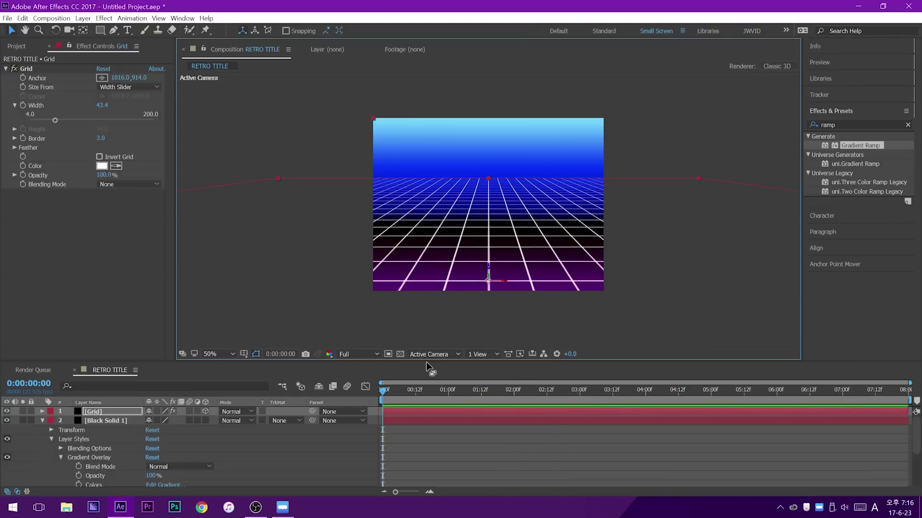
Rename the gradient background layer Black Solid 1 to 배경
{"action": "left_click", "coordinate": [129, 420]}
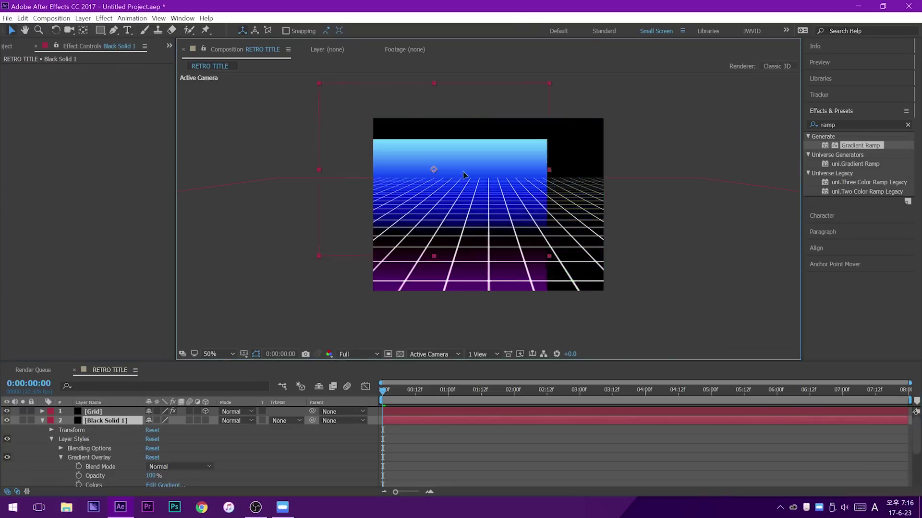
{"action": "scroll", "coordinate": [451, 149], "scroll_direction": "up", "scroll_amount": 1}
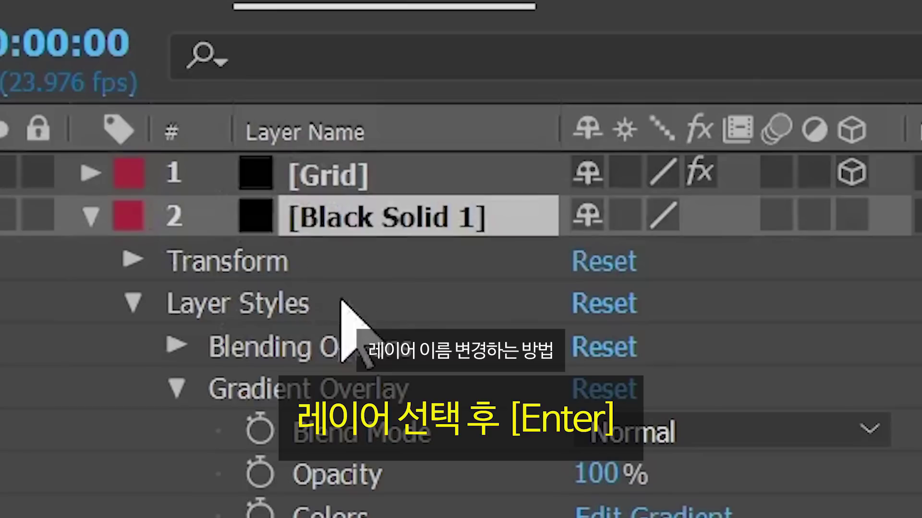
{"action": "key", "text": "Return"}
{"action": "type", "text": "B"}
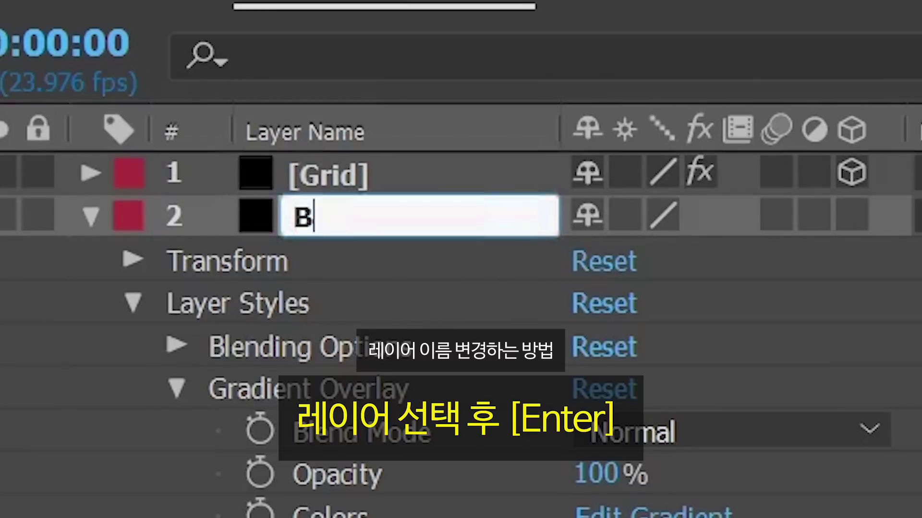
{"action": "type", "text": "ACKGORUND"}
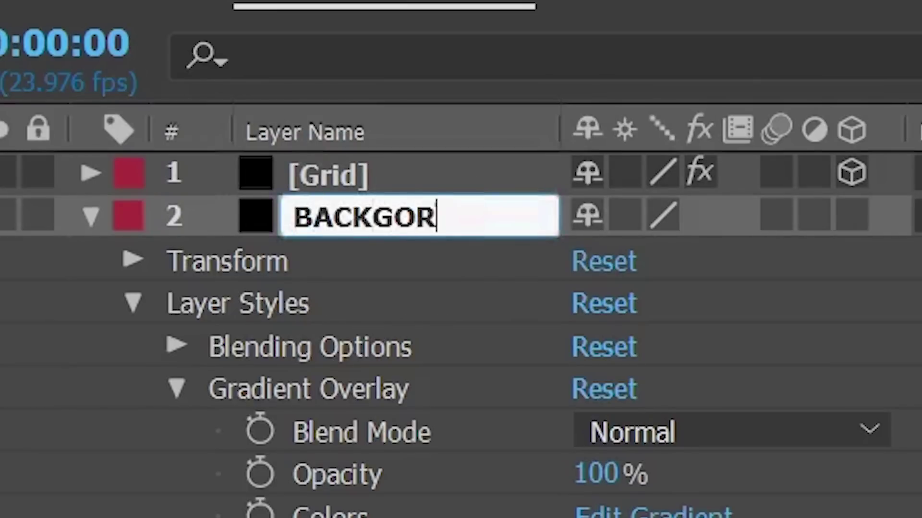
{"action": "key", "text": "BackSpace"}
{"action": "key", "text": "BackSpace"}
{"action": "key", "text": "BackSpace"}
{"action": "key", "text": "BackSpace"}
{"action": "key", "text": "BackSpace"}
{"action": "type", "text": "ROUND"}
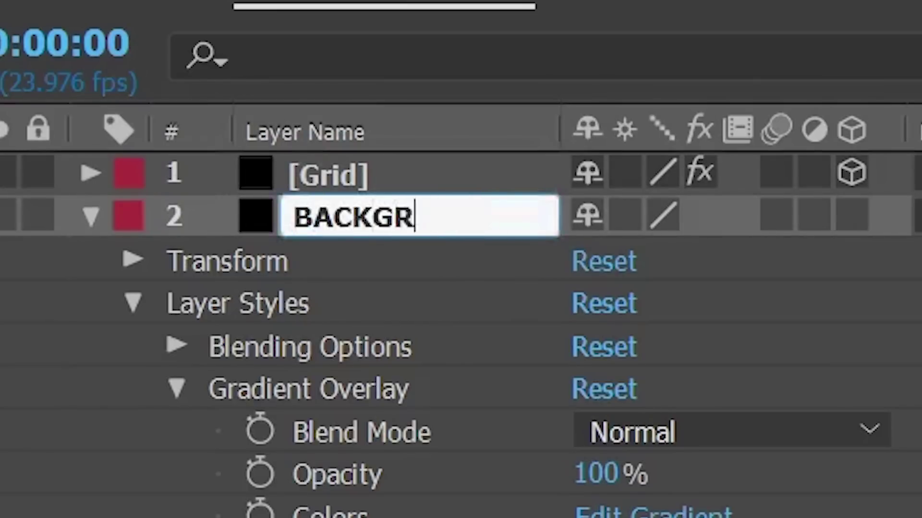
{"action": "key", "text": "BackSpace"}
{"action": "key", "text": "BackSpace"}
{"action": "key", "text": "BackSpace"}
{"action": "key", "text": "BackSpace"}
{"action": "key", "text": "BackSpace"}
{"action": "key", "text": "BackSpace"}
{"action": "key", "text": "BackSpace"}
{"action": "key", "text": "BackSpace"}
{"action": "key", "text": "BackSpace"}
{"action": "key", "text": "BackSpace"}
{"action": "type", "text": "배경"}
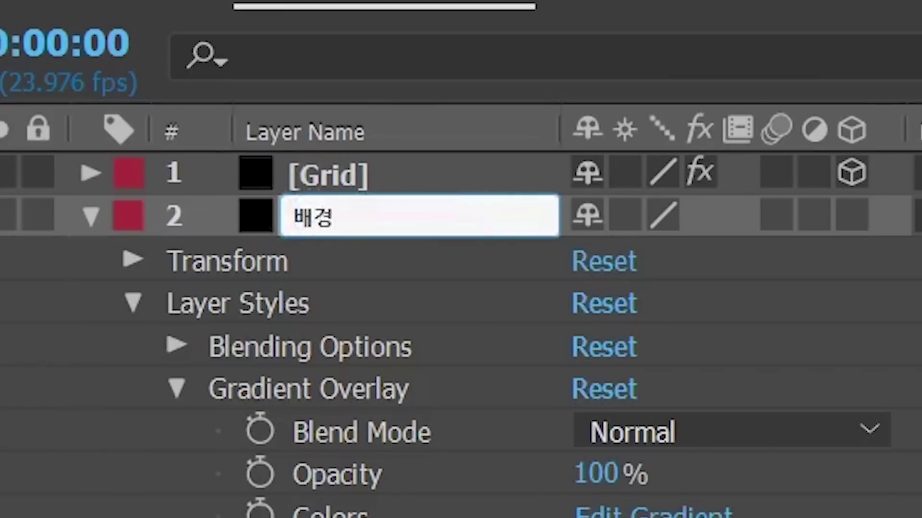
{"action": "key", "text": "Return"}
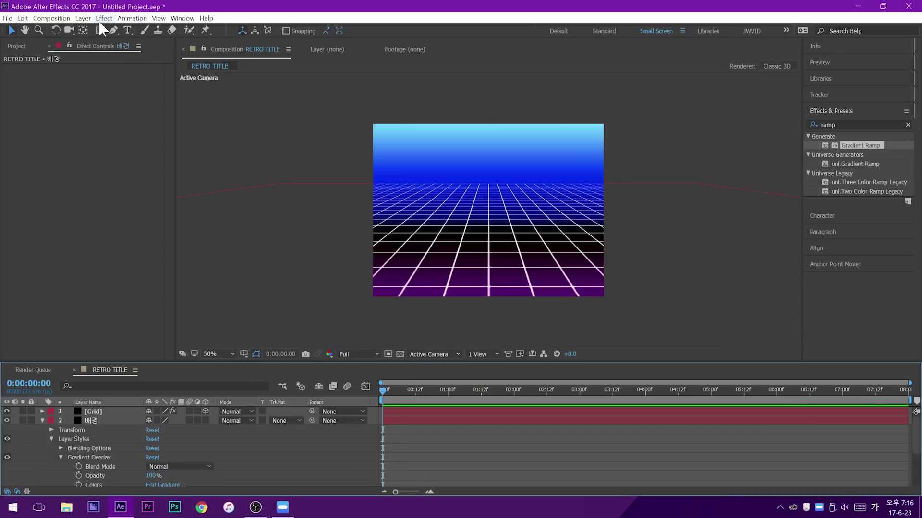
Start another new solid and set its color to white FFFFFF
{"action": "left_click", "coordinate": [83, 18]}
{"action": "mouse_move", "coordinate": [97, 32]}
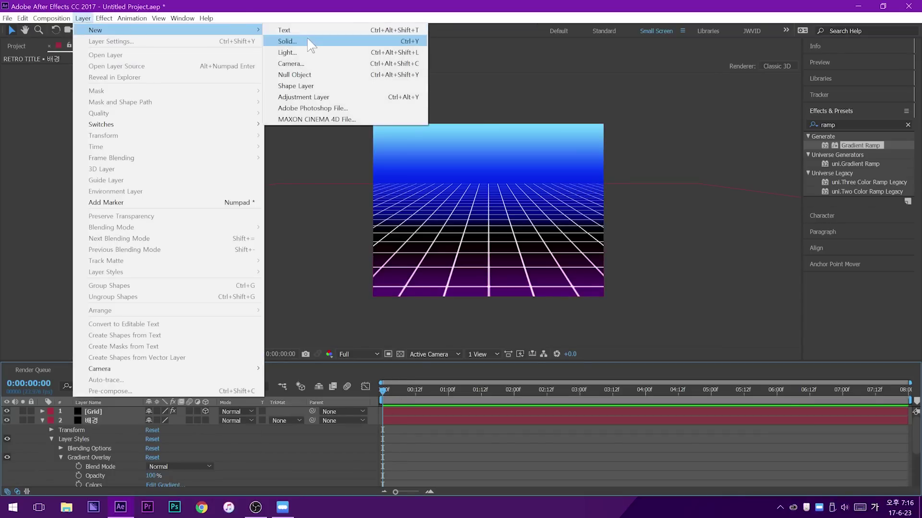
{"action": "left_click", "coordinate": [287, 42]}
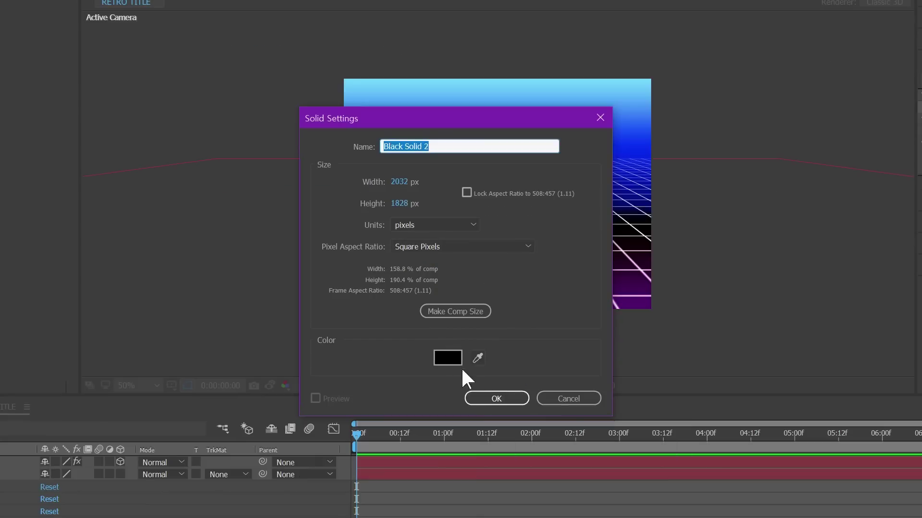
{"action": "left_click", "coordinate": [458, 363]}
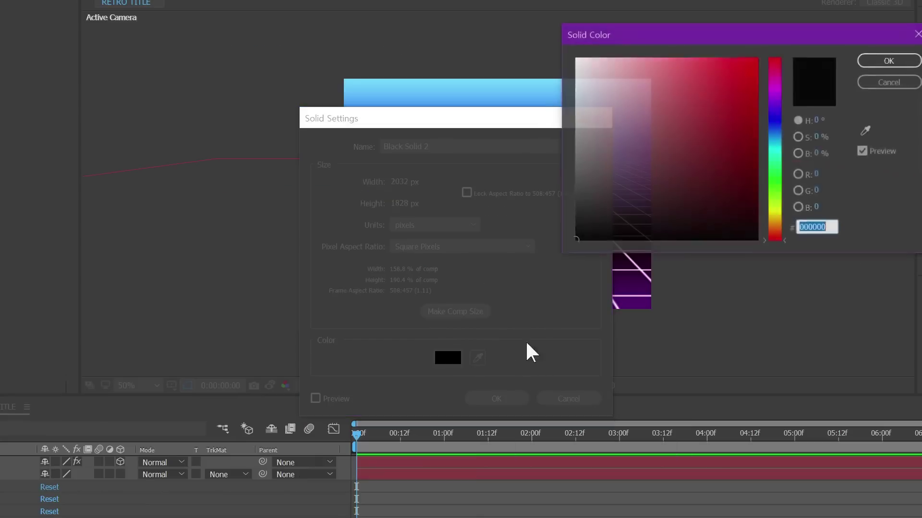
{"action": "type", "text": "FFFFFF"}
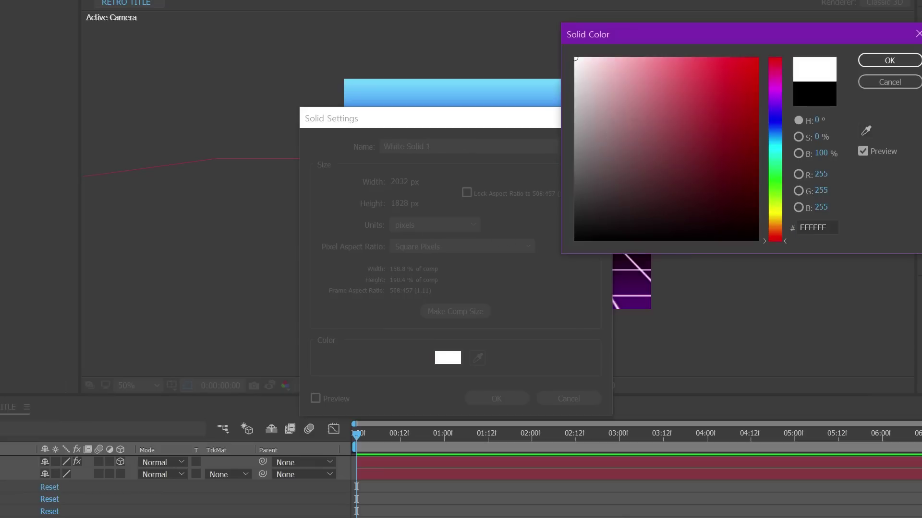
{"action": "left_click", "coordinate": [889, 61]}
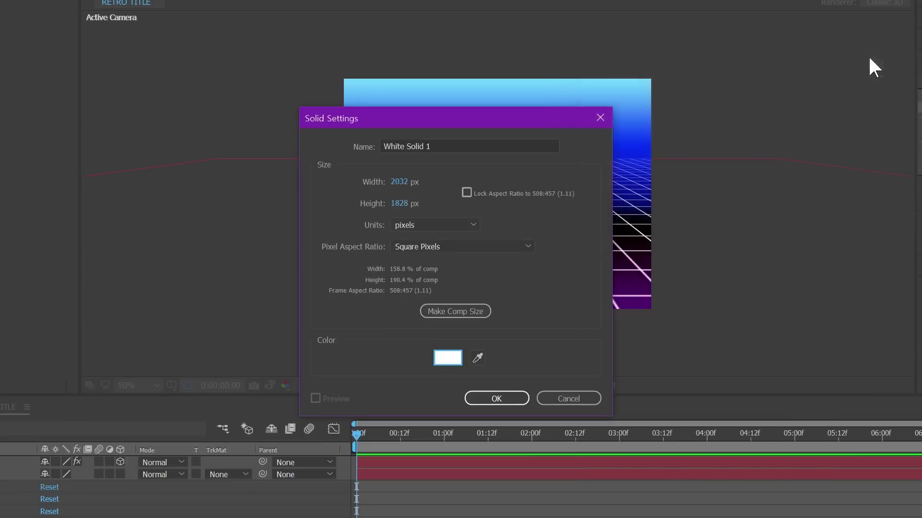
Name the new white solid trackmatte and move its settings dialog off the composition view
{"action": "left_click", "coordinate": [543, 150]}
{"action": "type", "text": "ㅁ"}
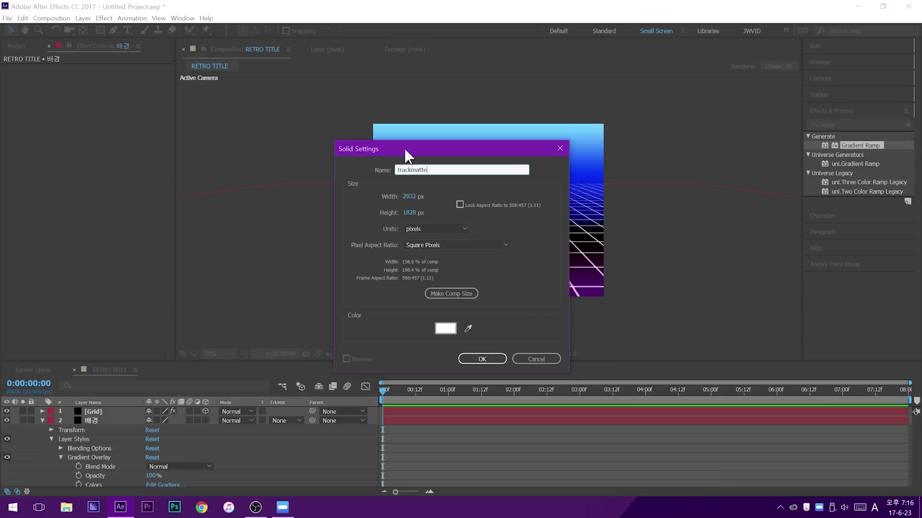
{"action": "left_click_drag", "start_coordinate": [387, 119], "coordinate": [261, 45]}
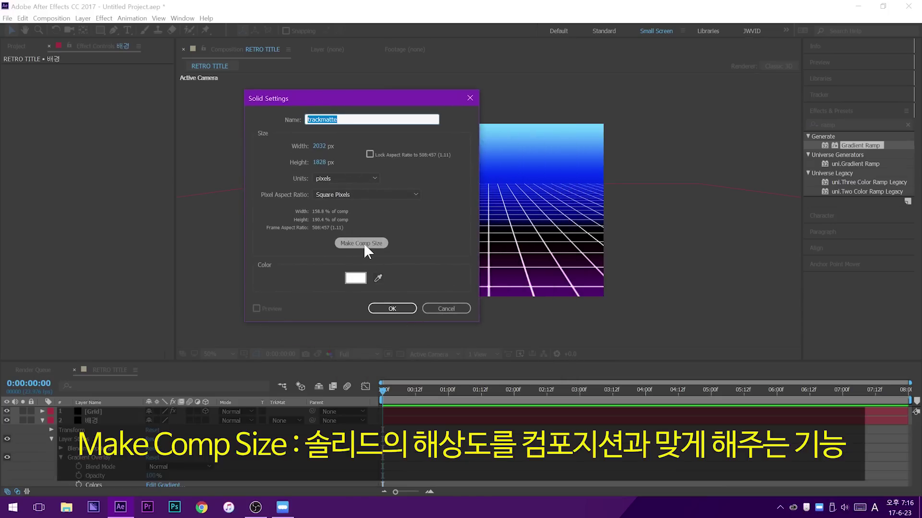
Create the trackmatte solid at composition size, 1280 x 960 px, and draw a wide rectangular mask over its lower half, extending past the frame
{"action": "left_click", "coordinate": [364, 244]}
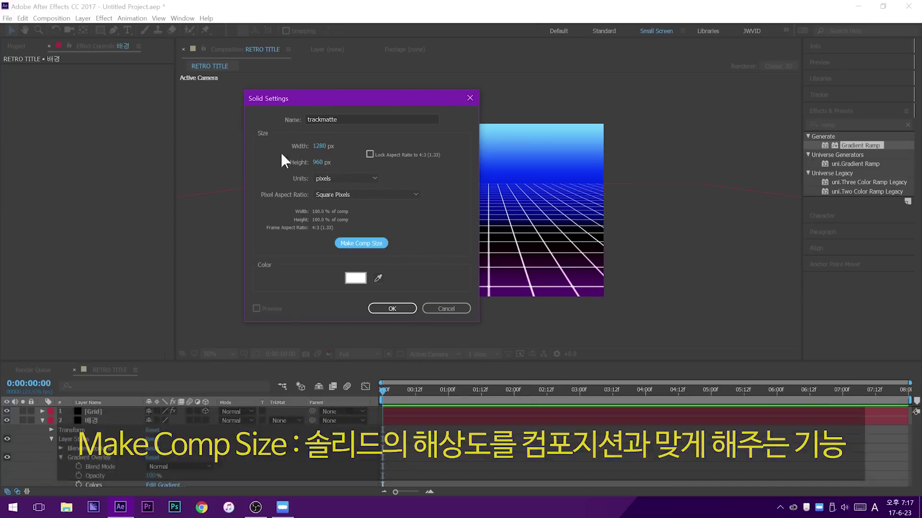
{"action": "left_click", "coordinate": [402, 310]}
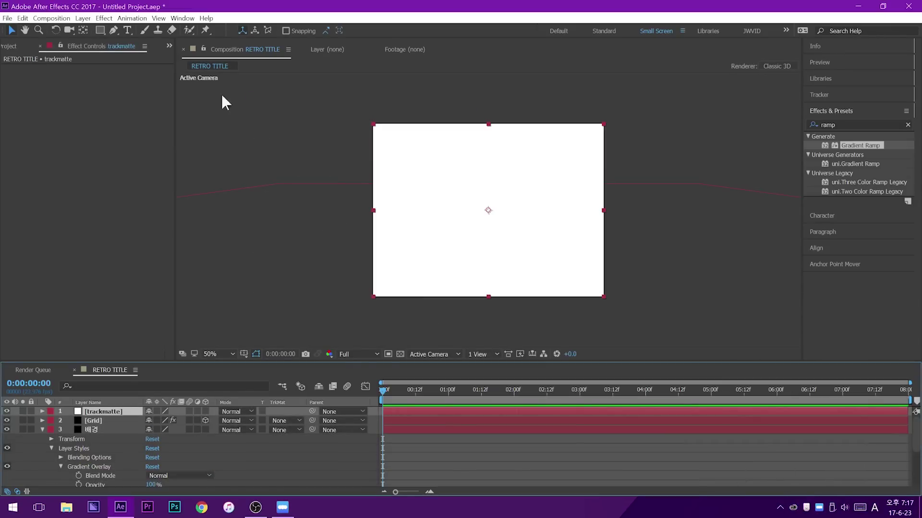
{"action": "left_click", "coordinate": [100, 30]}
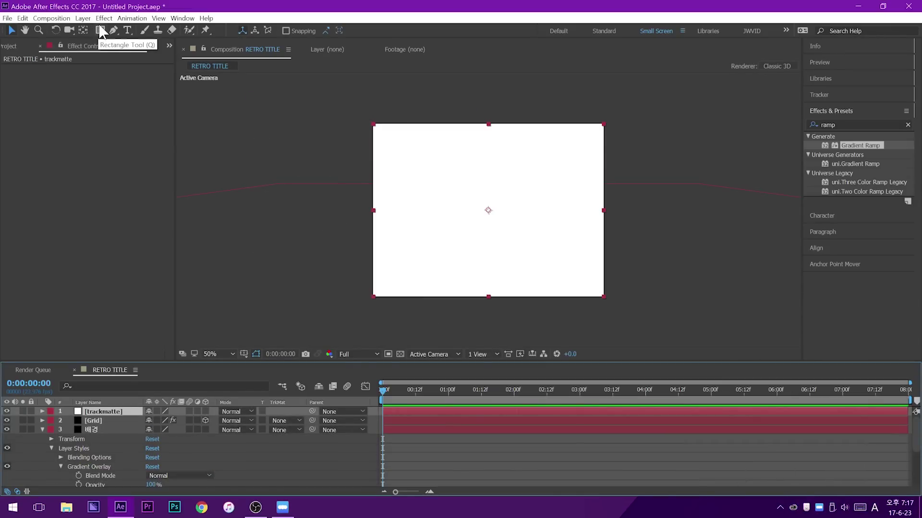
{"action": "scroll", "coordinate": [459, 177], "scroll_direction": "down", "scroll_amount": 4}
{"action": "scroll", "coordinate": [535, 204], "scroll_direction": "up", "scroll_amount": 2}
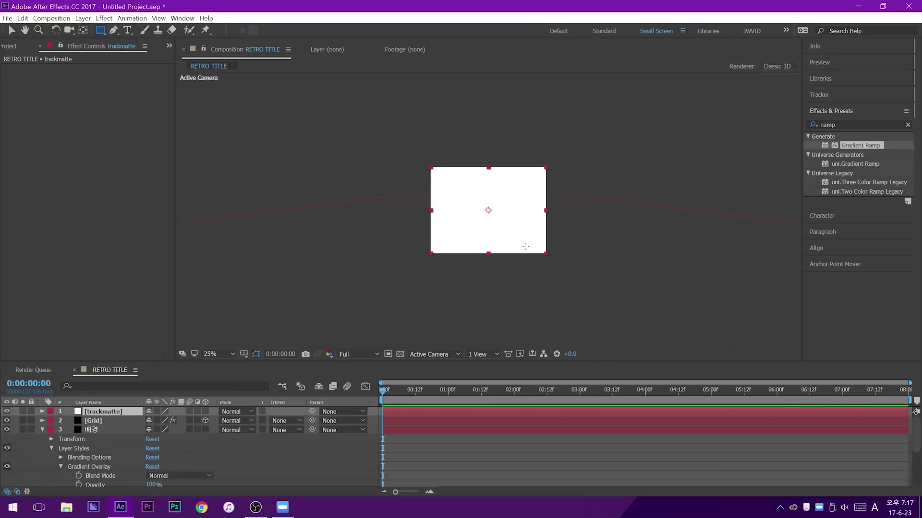
{"action": "left_click", "coordinate": [106, 414]}
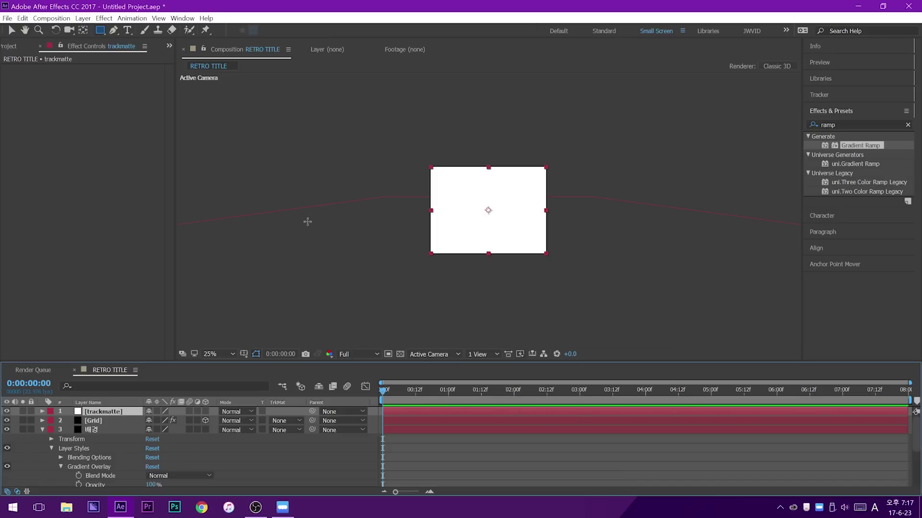
{"action": "left_click_drag", "start_coordinate": [303, 215], "coordinate": [641, 312]}
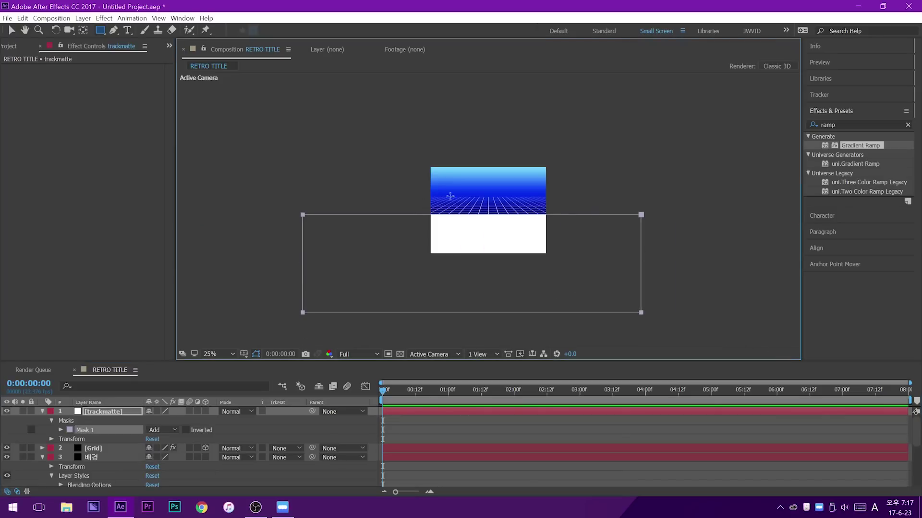
Set the Mask Feather of the trackmatte layer's rectangular mask to 111 pixels
{"action": "left_click", "coordinate": [11, 30]}
{"action": "left_click_drag", "start_coordinate": [553, 215], "coordinate": [567, 215]}
{"action": "key", "text": "period"}
{"action": "left_click", "coordinate": [61, 430]}
{"action": "left_click_drag", "start_coordinate": [168, 452], "coordinate": [214, 446]}
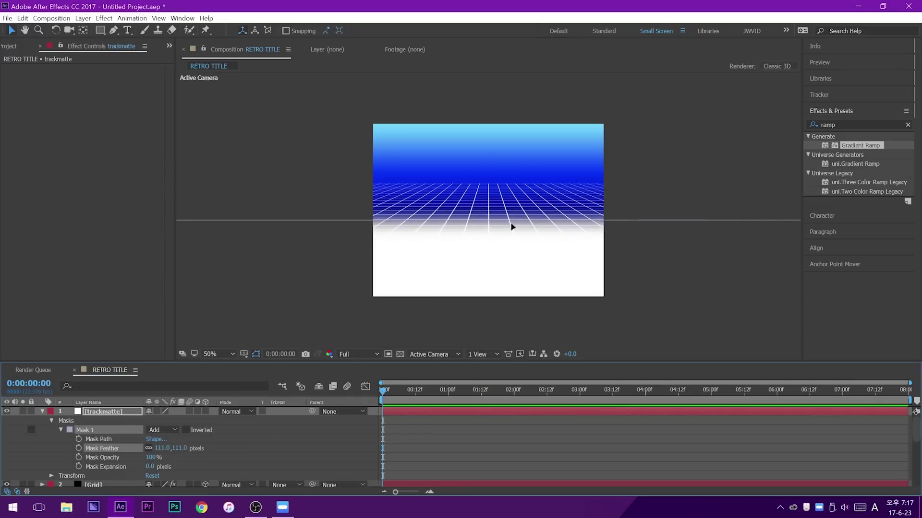
Collapse the expanded properties of all layers, keeping trackmatte directly above the Grid layer
{"action": "left_click", "coordinate": [107, 414]}
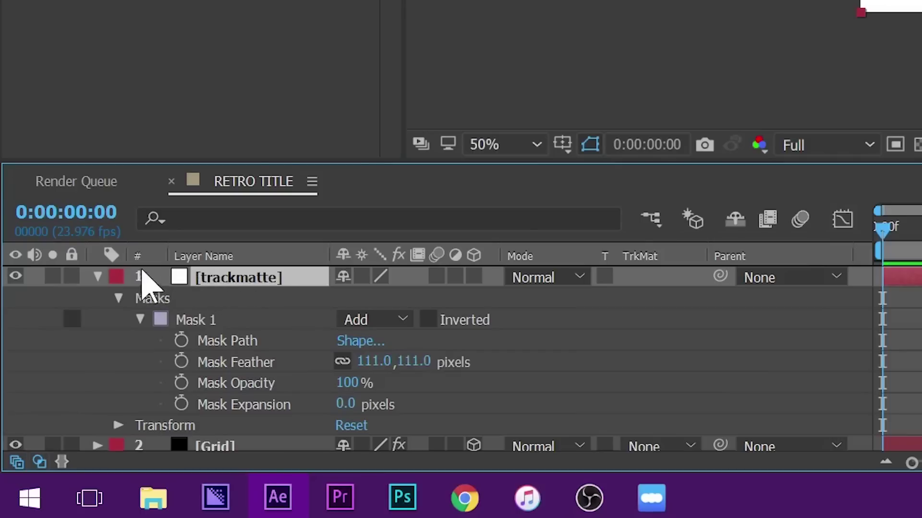
{"action": "left_click_drag", "start_coordinate": [181, 287], "coordinate": [240, 432]}
{"action": "left_click_drag", "start_coordinate": [232, 298], "coordinate": [226, 271]}
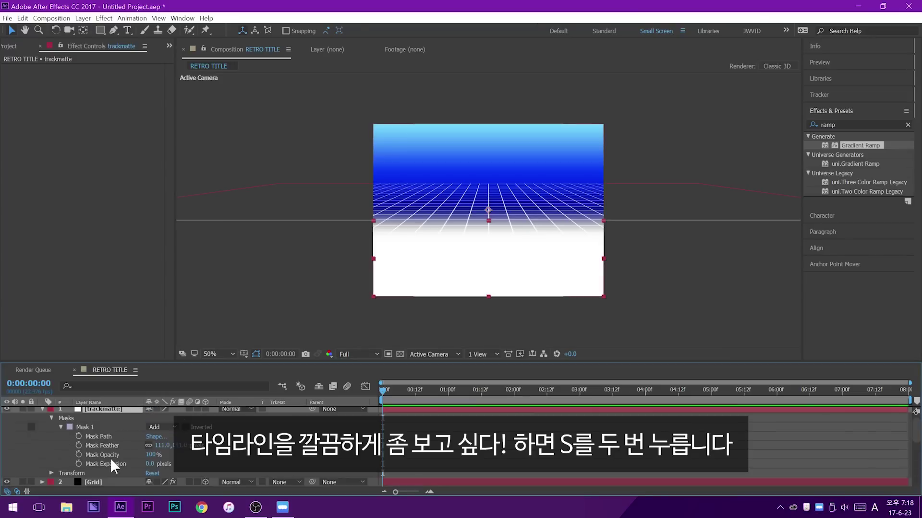
{"action": "scroll", "coordinate": [126, 443], "scroll_direction": "down", "scroll_amount": 3}
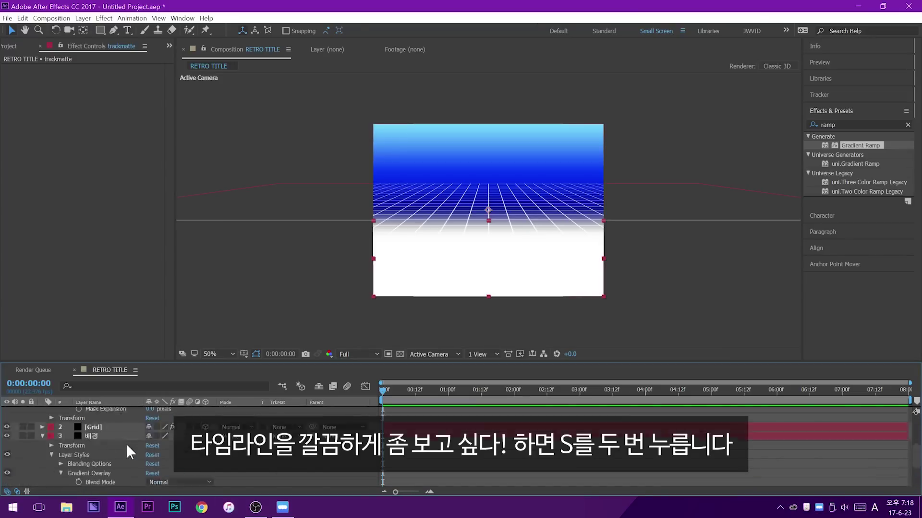
{"action": "scroll", "coordinate": [126, 444], "scroll_direction": "up", "scroll_amount": 3}
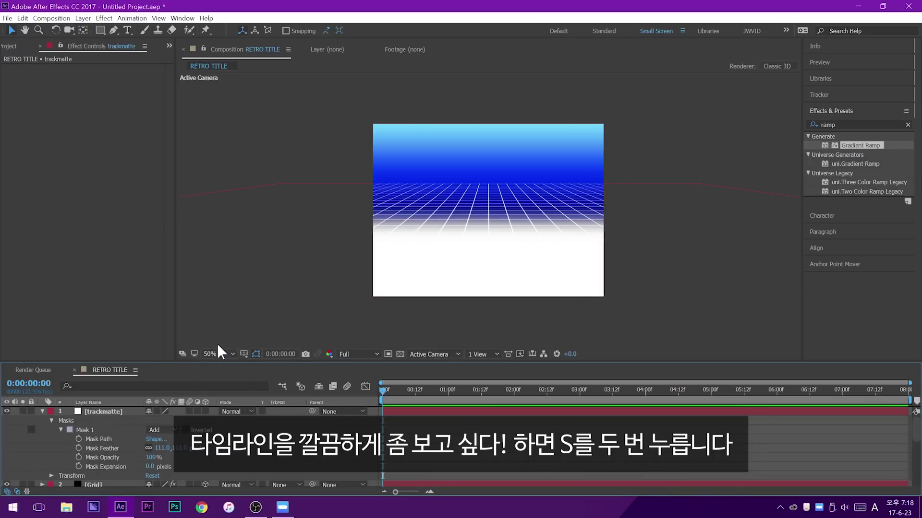
{"action": "key", "text": "s"}
{"action": "key", "text": "s"}
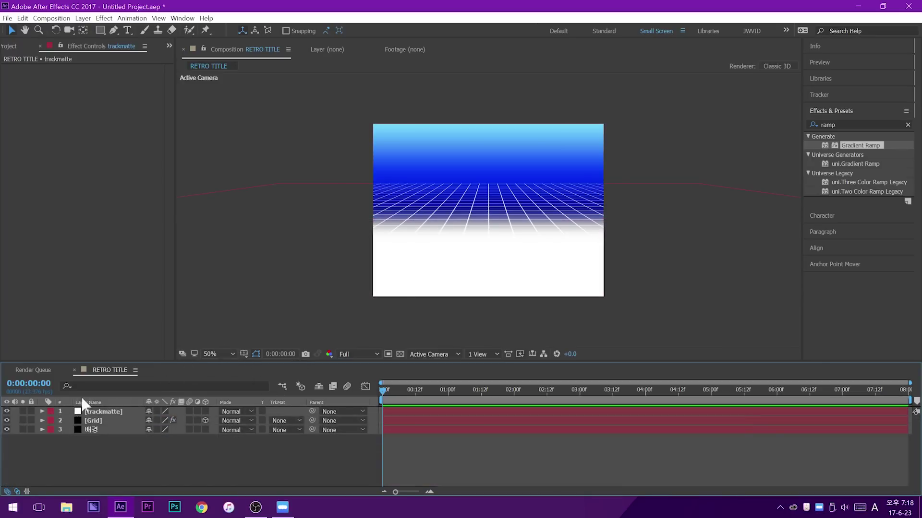
Set the Grid layer's track matte to Alpha Matte "[trackmatte]"
{"action": "left_click", "coordinate": [93, 421]}
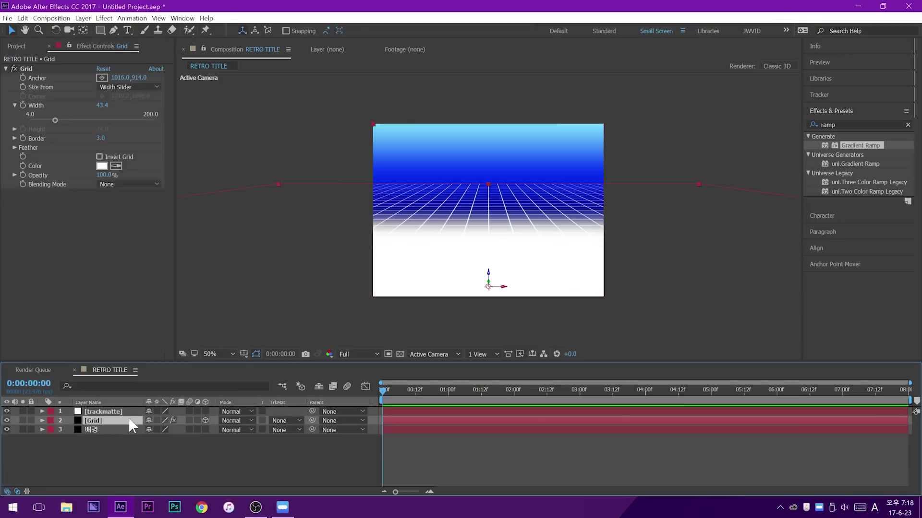
{"action": "left_click", "coordinate": [102, 413]}
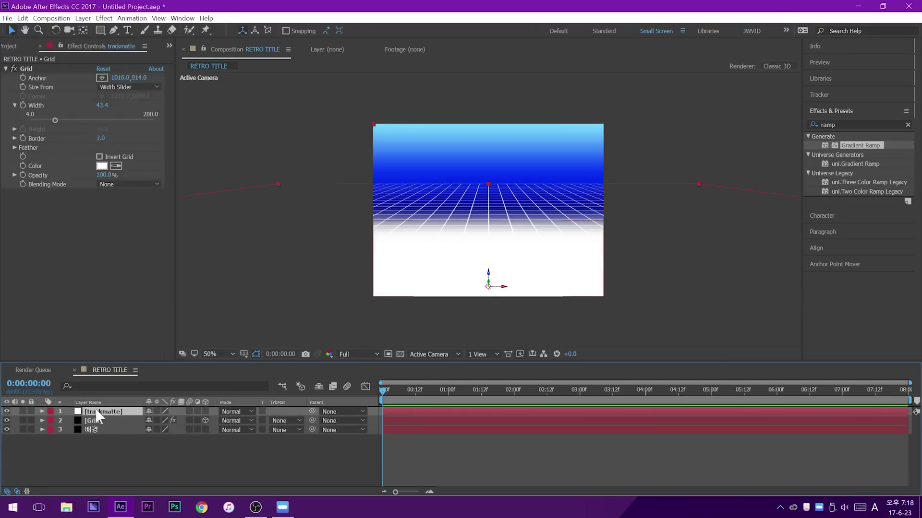
{"action": "left_click", "coordinate": [95, 420]}
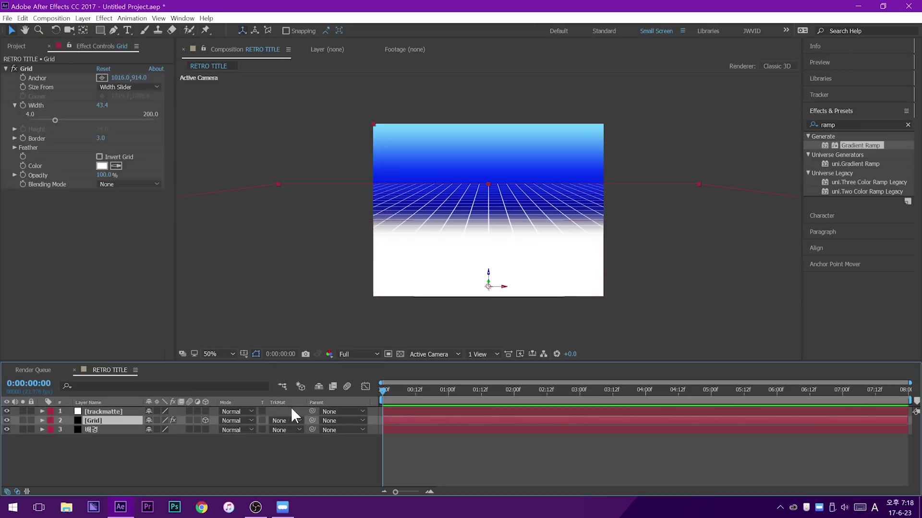
{"action": "left_click", "coordinate": [17, 492]}
{"action": "left_click", "coordinate": [17, 492]}
{"action": "left_click", "coordinate": [17, 492]}
{"action": "left_click", "coordinate": [17, 492]}
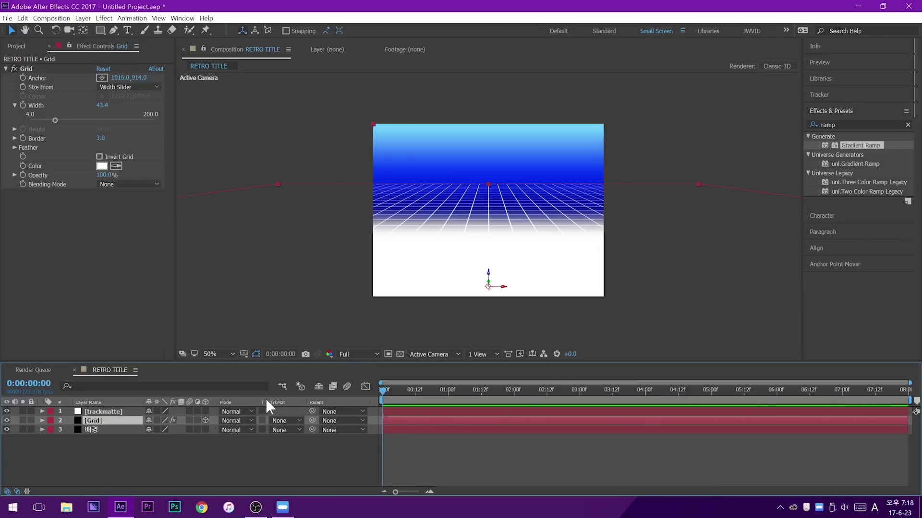
{"action": "left_click", "coordinate": [281, 421]}
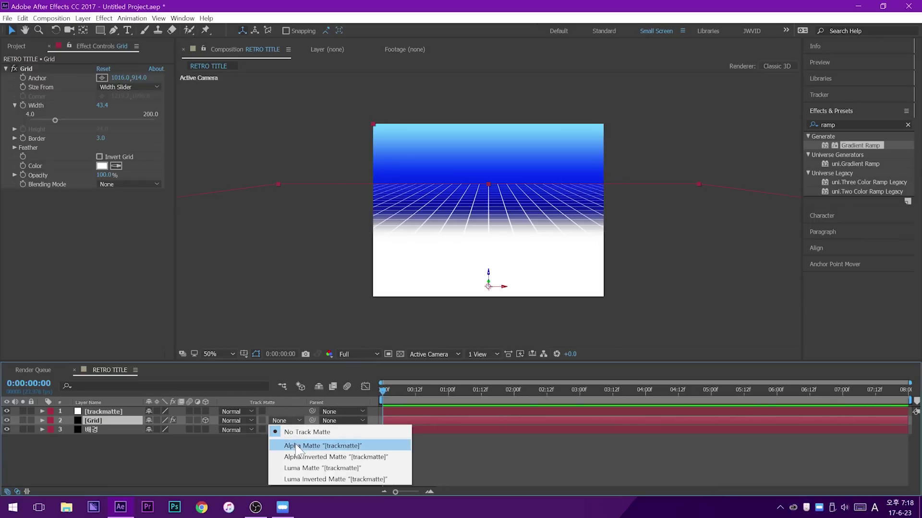
{"action": "left_click", "coordinate": [297, 446]}
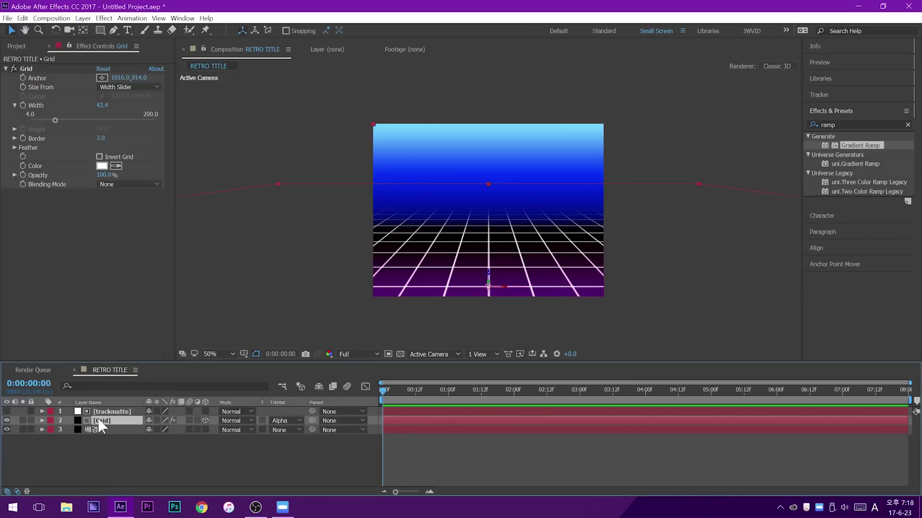
Shift the trackmatte layer's mask down slightly so the grid's far end fades out nearer the foreground
{"action": "left_click", "coordinate": [458, 293]}
{"action": "left_click", "coordinate": [106, 412]}
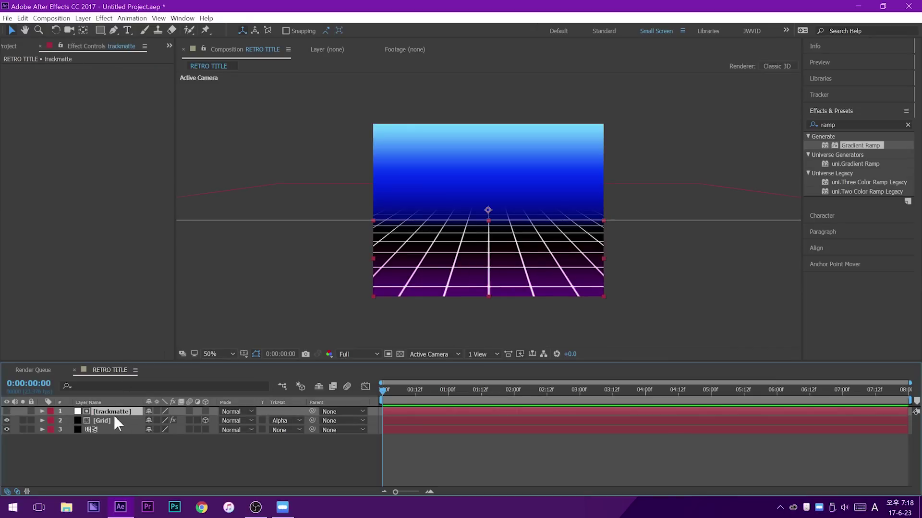
{"action": "left_click_drag", "start_coordinate": [353, 223], "coordinate": [337, 237]}
{"action": "left_click", "coordinate": [103, 411]}
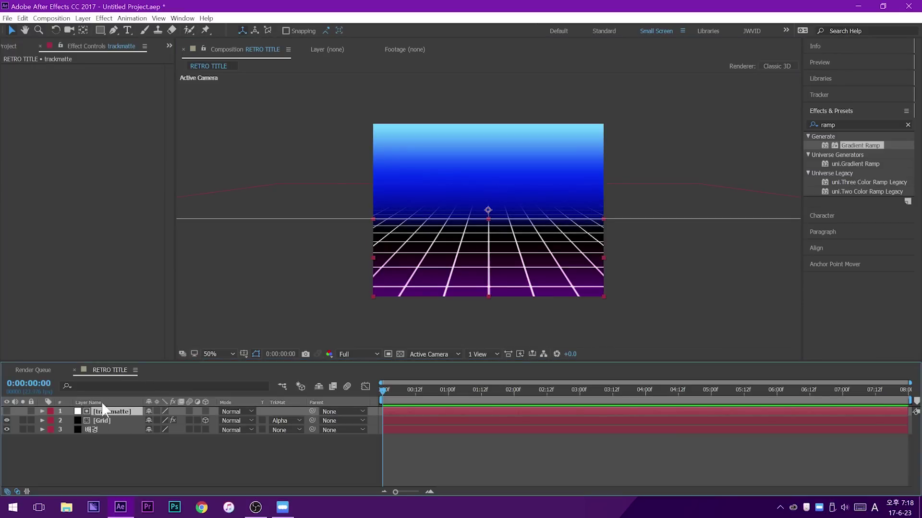
{"action": "left_click", "coordinate": [102, 421]}
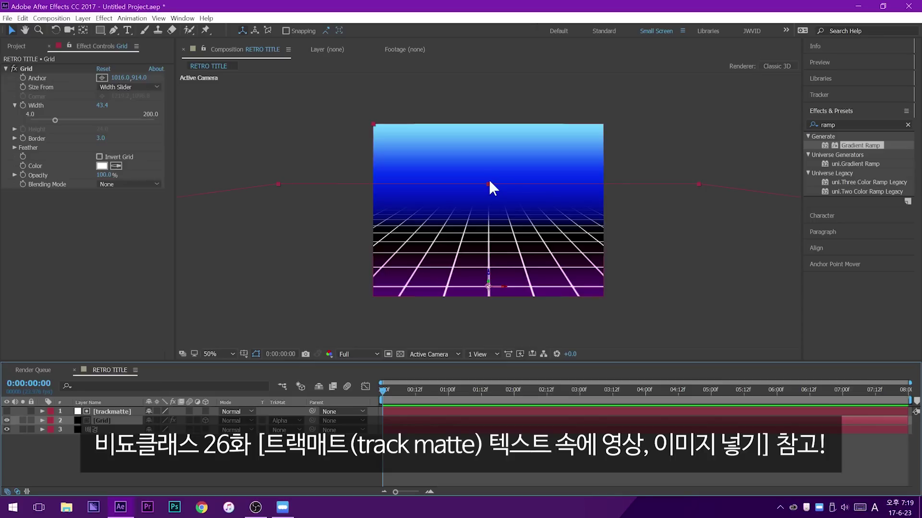
{"action": "left_click", "coordinate": [494, 217]}
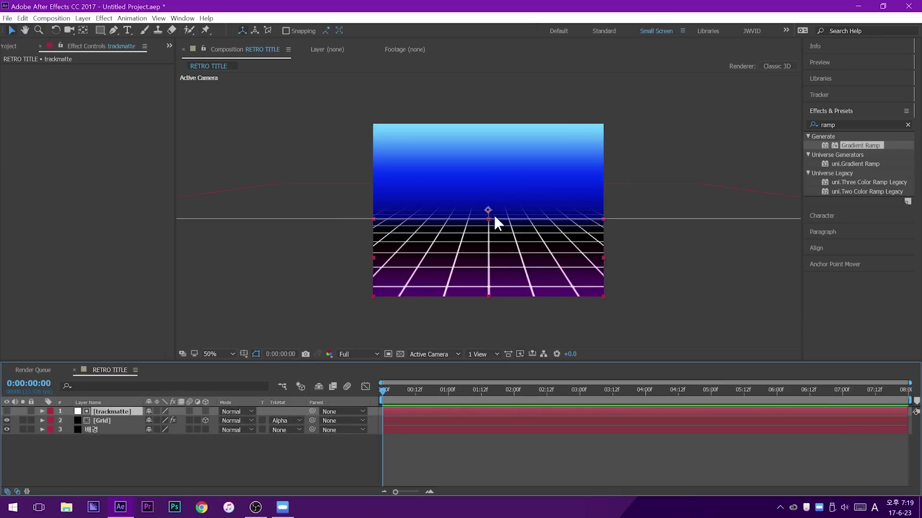
{"action": "left_click_drag", "start_coordinate": [512, 221], "coordinate": [511, 235]}
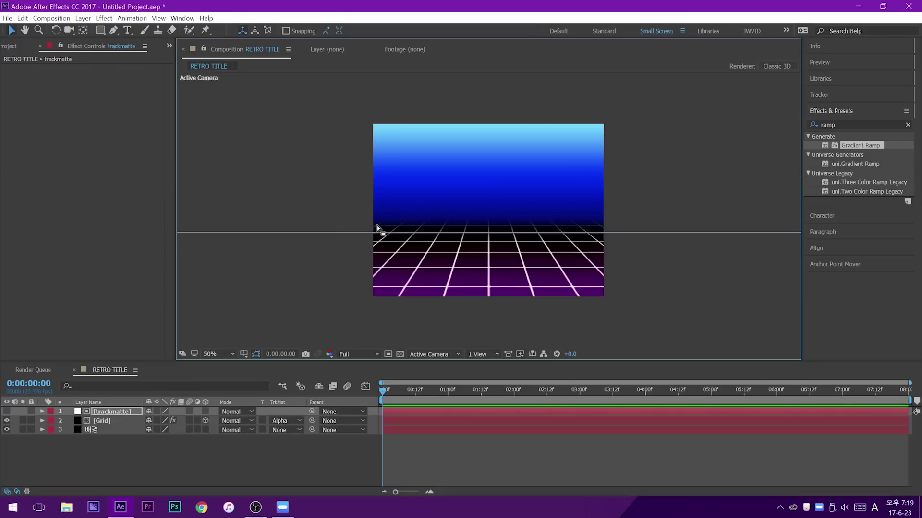
{"action": "left_click_drag", "start_coordinate": [319, 232], "coordinate": [319, 232]}
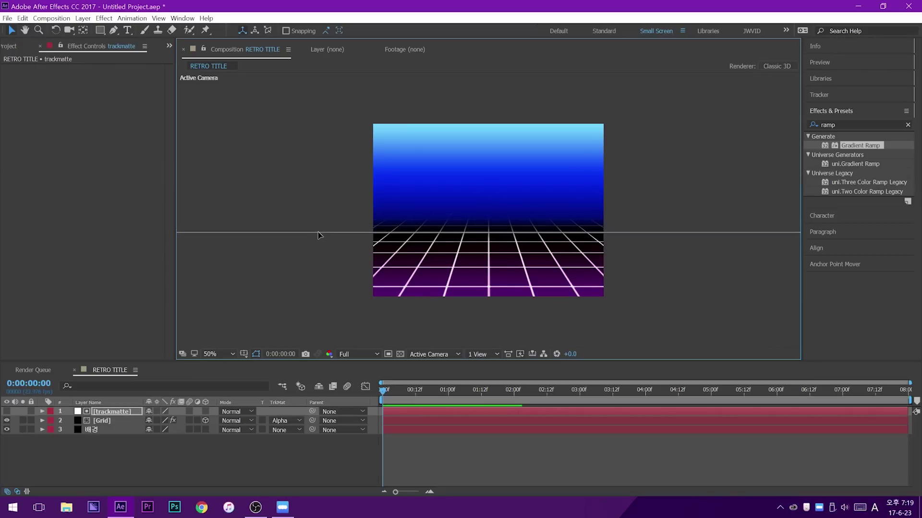
{"action": "left_click", "coordinate": [408, 398]}
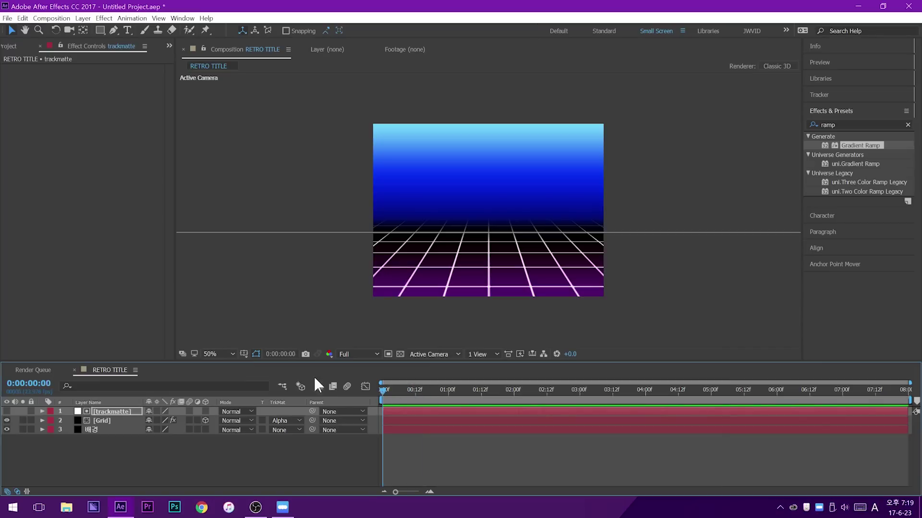
Show only the Grid layer's Position property and add a Position keyframe at 0:00:00:00
{"action": "left_click", "coordinate": [103, 419]}
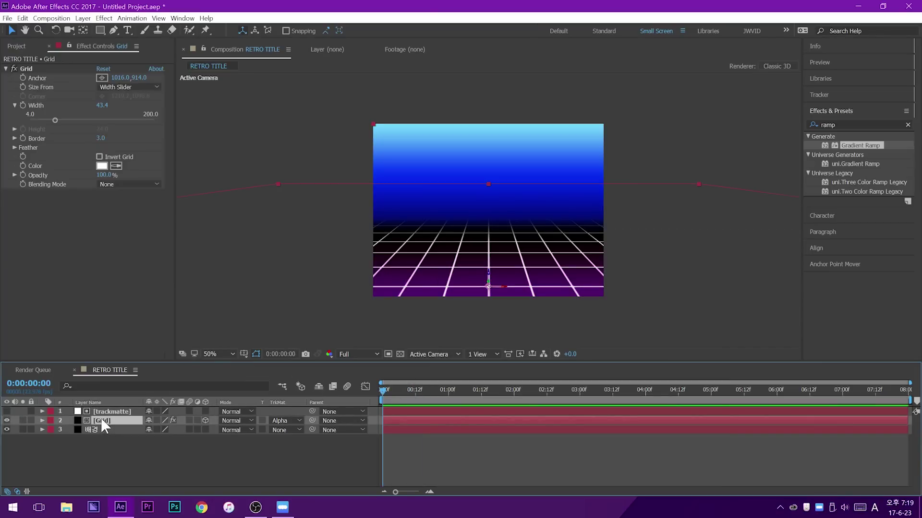
{"action": "key", "text": "p"}
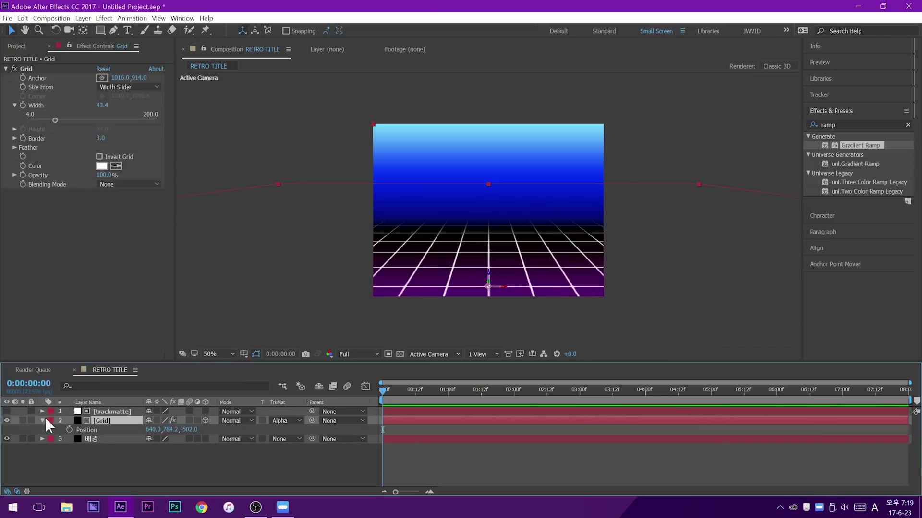
{"action": "left_click", "coordinate": [43, 420]}
{"action": "left_click", "coordinate": [51, 428]}
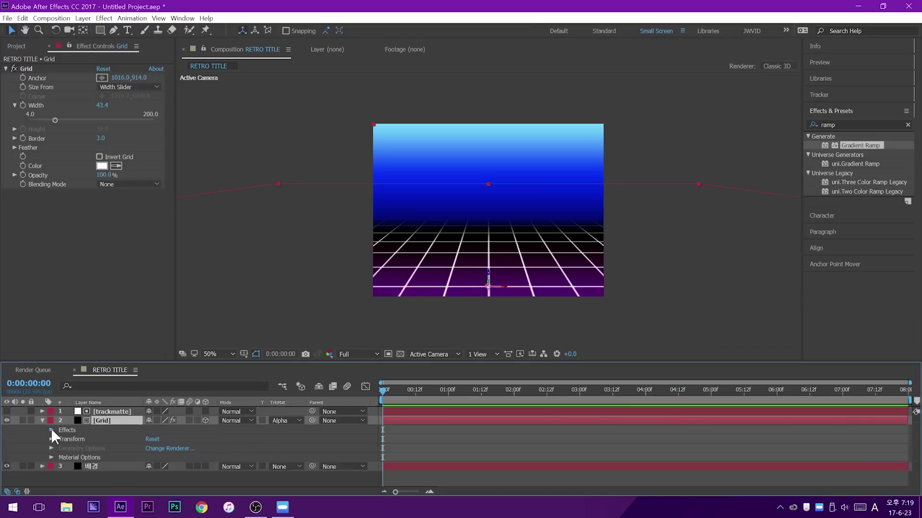
{"action": "left_click", "coordinate": [52, 440]}
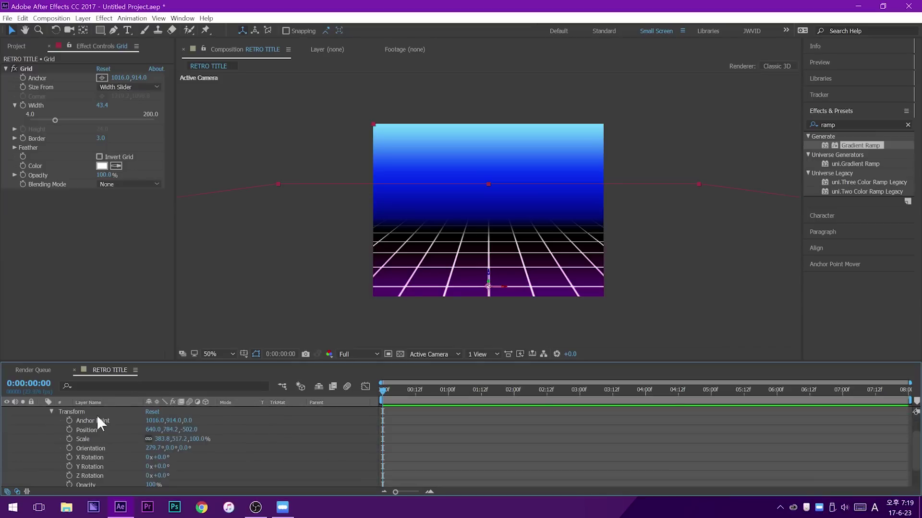
{"action": "left_click", "coordinate": [77, 429]}
{"action": "scroll", "coordinate": [88, 428], "scroll_direction": "up", "scroll_amount": 2}
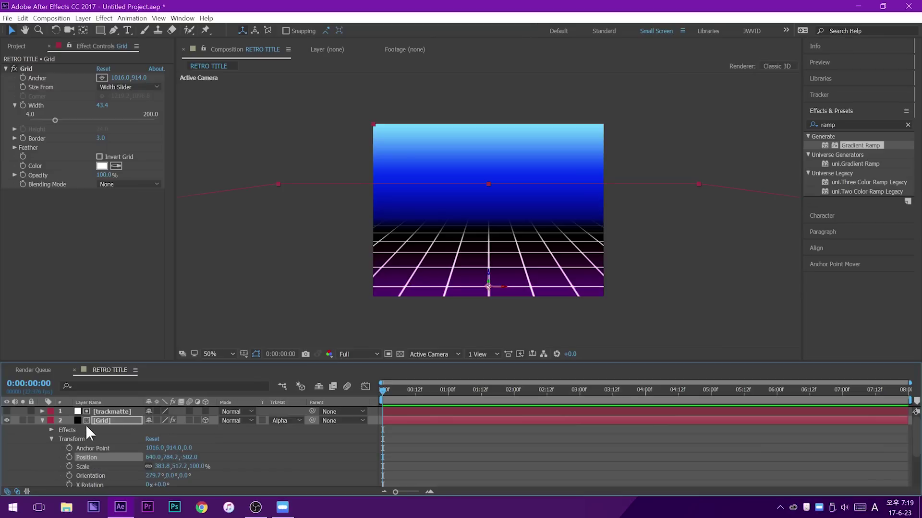
{"action": "key", "text": "p"}
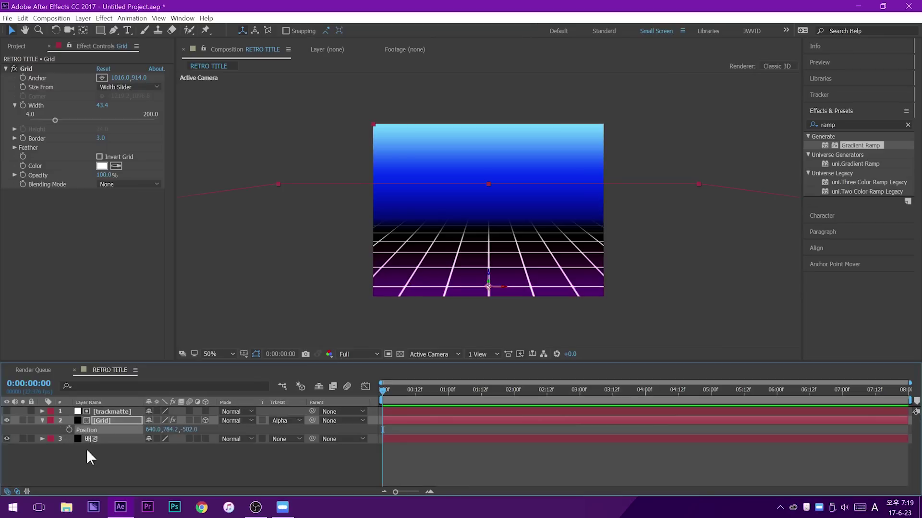
{"action": "left_click_drag", "start_coordinate": [480, 380], "coordinate": [251, 414]}
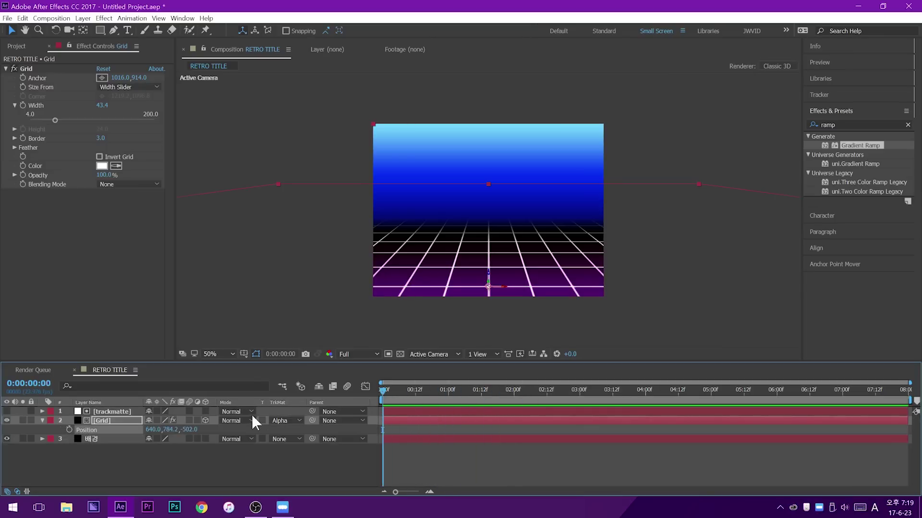
{"action": "left_click", "coordinate": [69, 429]}
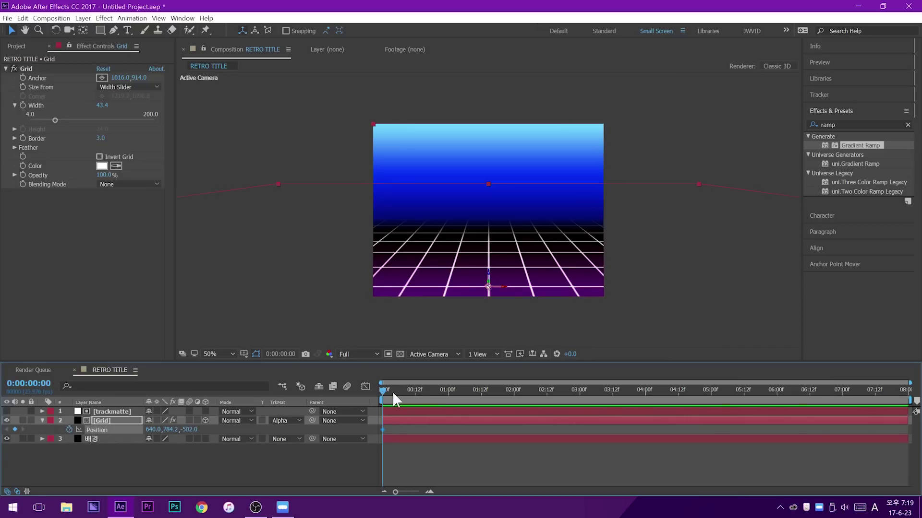
Add a Position keyframe at 0:00:07:23 by moving the Grid layer along its Y axis to about 640, 62, 3731
{"action": "left_click_drag", "start_coordinate": [387, 386], "coordinate": [906, 391]}
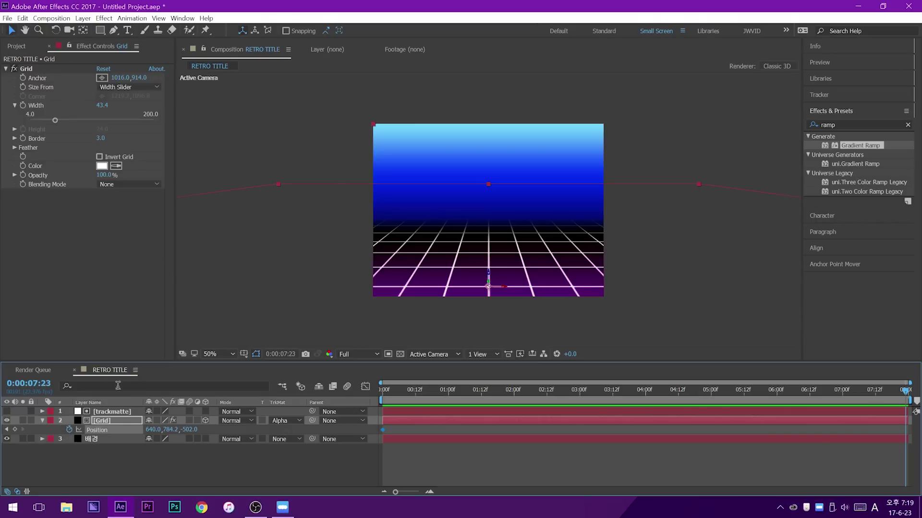
{"action": "left_click", "coordinate": [106, 420]}
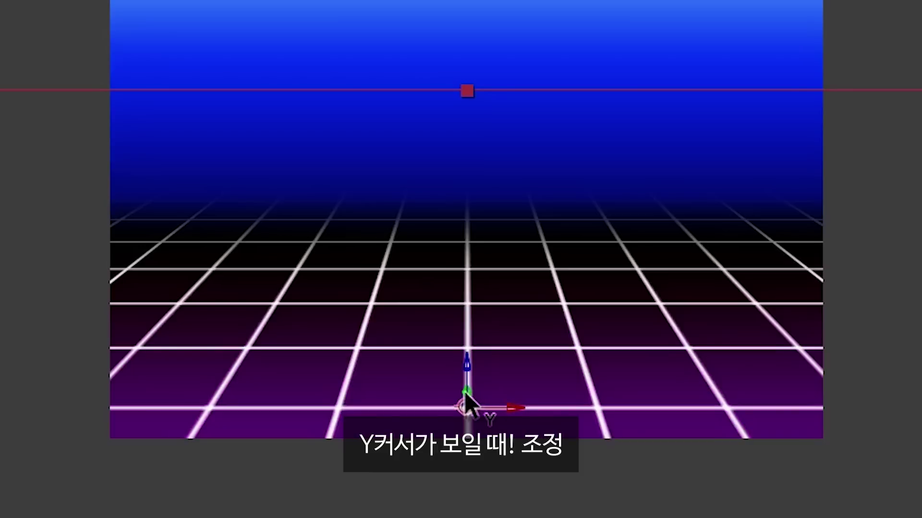
{"action": "left_click_drag", "start_coordinate": [465, 391], "coordinate": [465, 196]}
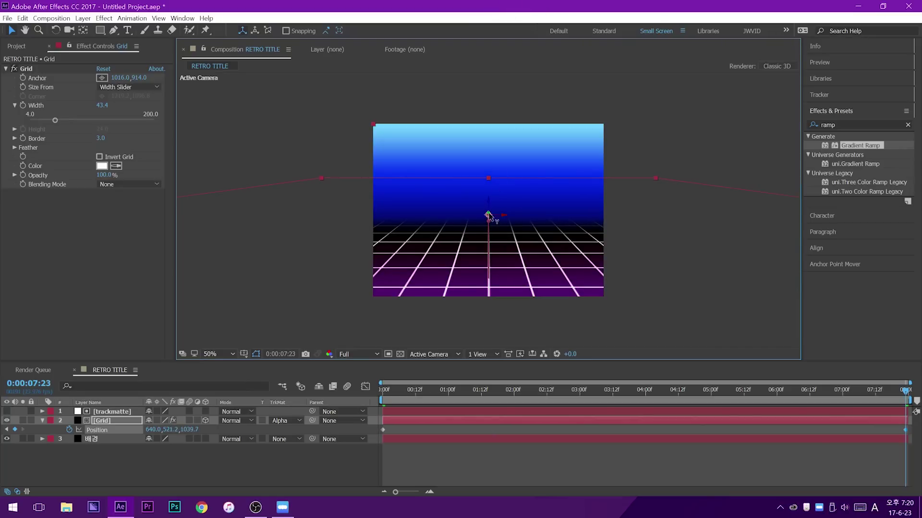
{"action": "left_click_drag", "start_coordinate": [488, 216], "coordinate": [536, 190]}
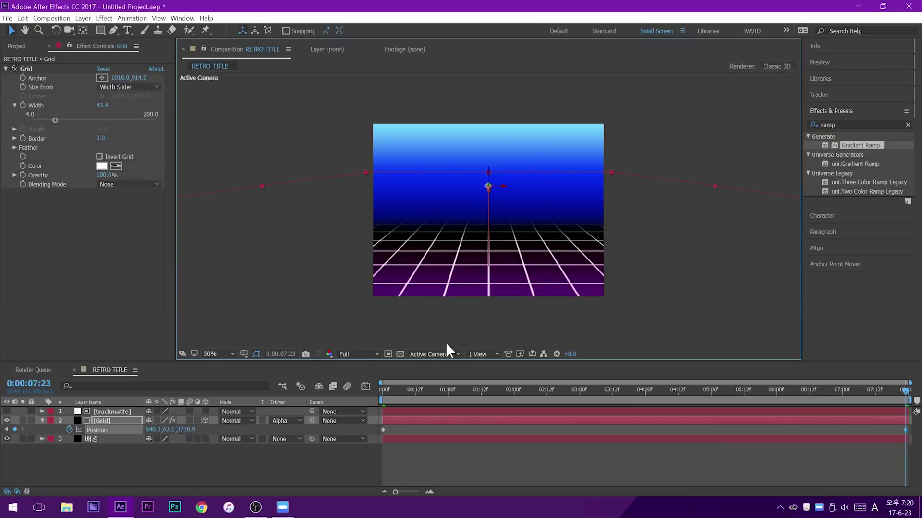
Preview the grid floor's movement from the beginning of the composition
{"action": "key", "text": "Home"}
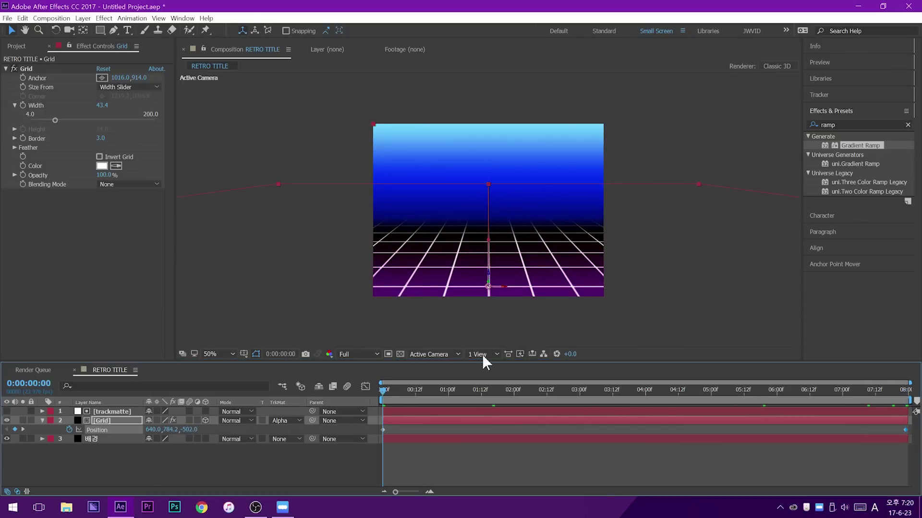
{"action": "key", "text": "space"}
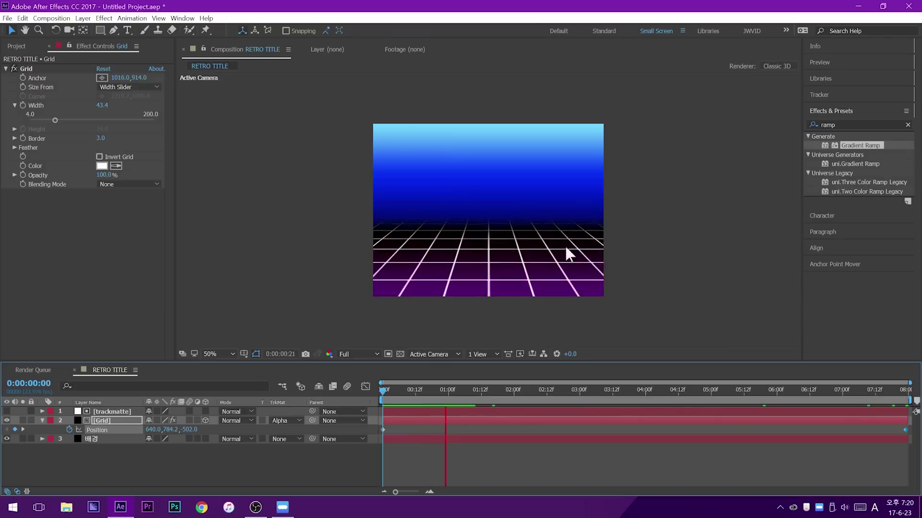
{"action": "left_click", "coordinate": [544, 277]}
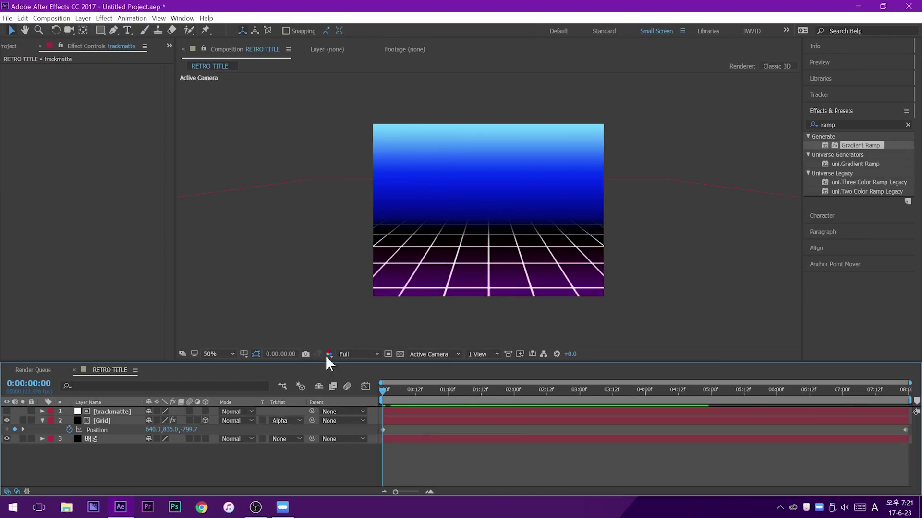
Save the project as "Retro Title" in the #72 folder
{"action": "key", "text": "ctrl+s"}
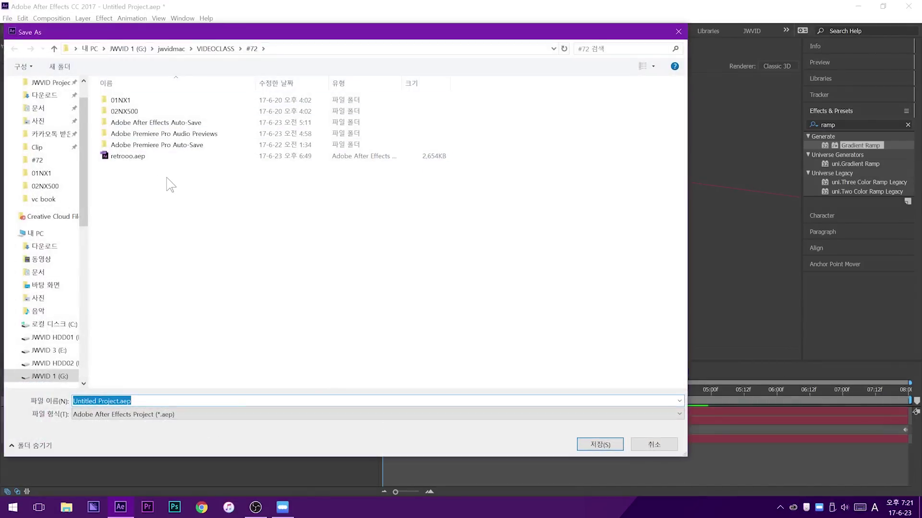
{"action": "type", "text": "Ret"}
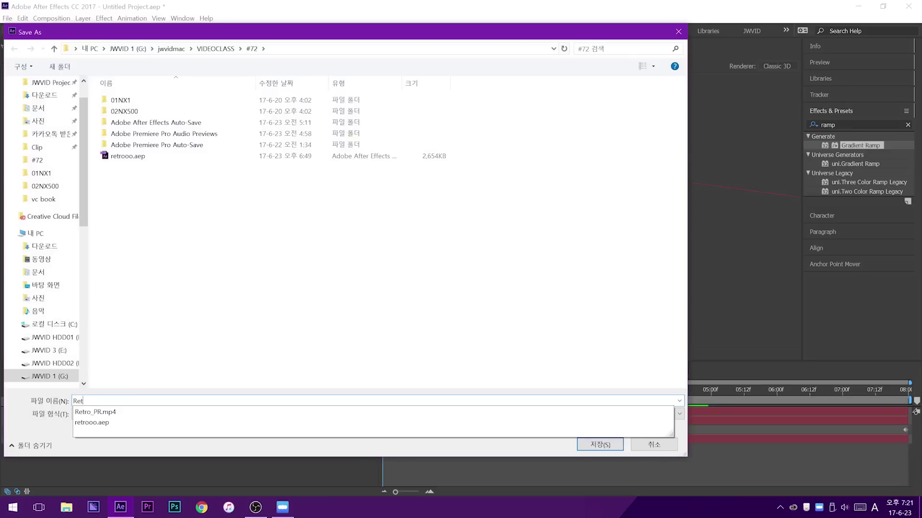
{"action": "type", "text": "ro Title"}
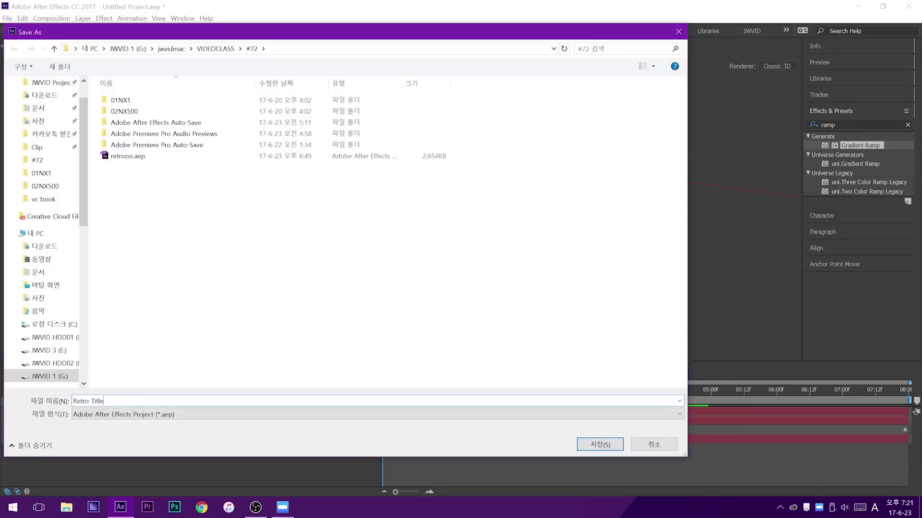
{"action": "key", "text": "Return"}
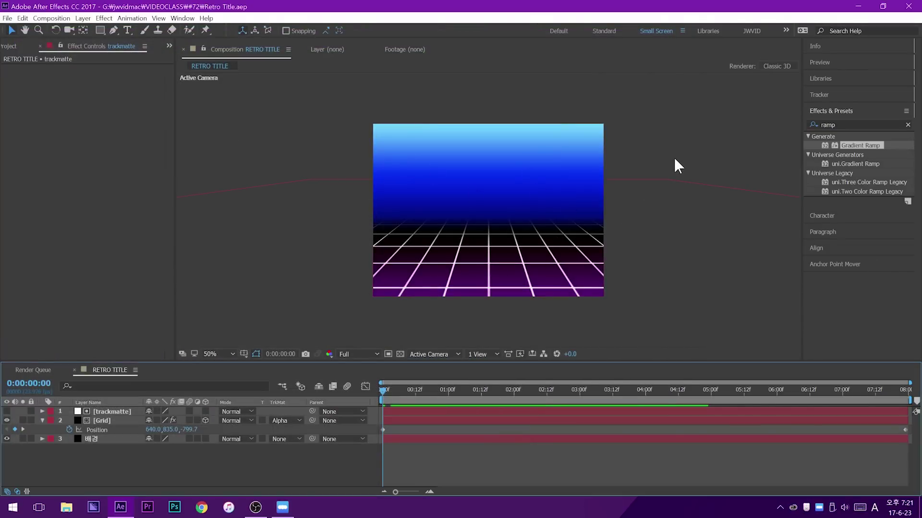
Create a text layer reading "비됴클래스" near the middle of the composition
{"action": "left_click", "coordinate": [130, 29]}
{"action": "left_click", "coordinate": [491, 216]}
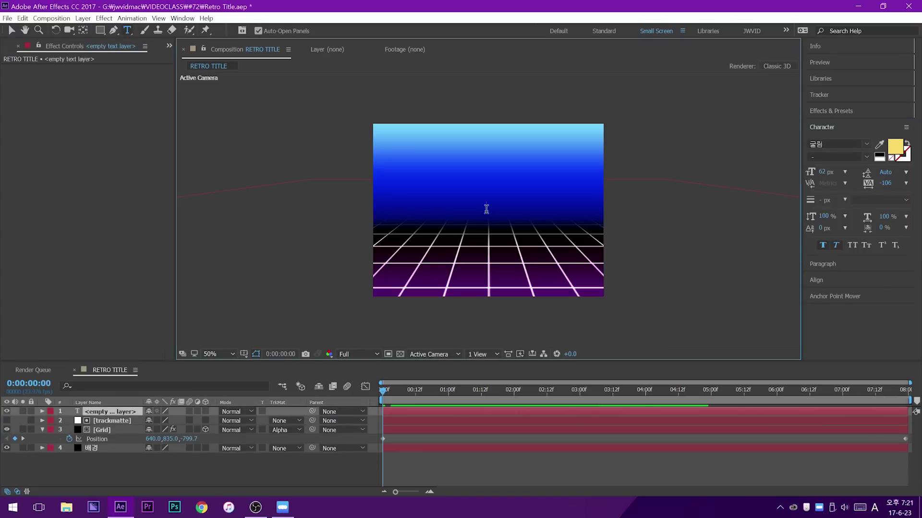
{"action": "type", "text": "비"}
{"action": "type", "text": "됴클래스"}
{"action": "scroll", "coordinate": [541, 260], "scroll_direction": "up", "scroll_amount": 4}
{"action": "scroll", "coordinate": [614, 206], "scroll_direction": "down", "scroll_amount": 2}
Enlarge the title text to 200 px and position it above the grid floor's horizon
{"action": "left_click_drag", "start_coordinate": [590, 206], "coordinate": [472, 205]}
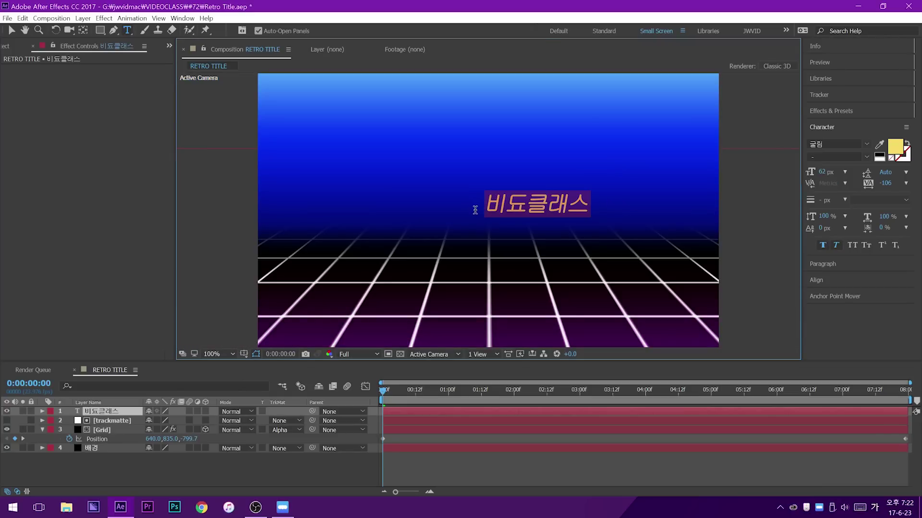
{"action": "left_click", "coordinate": [11, 30]}
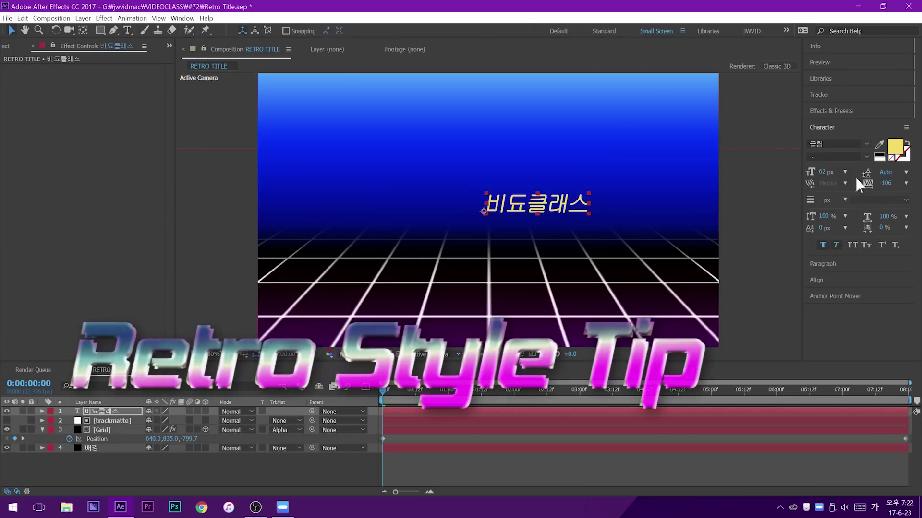
{"action": "left_click_drag", "start_coordinate": [827, 171], "coordinate": [529, 199]}
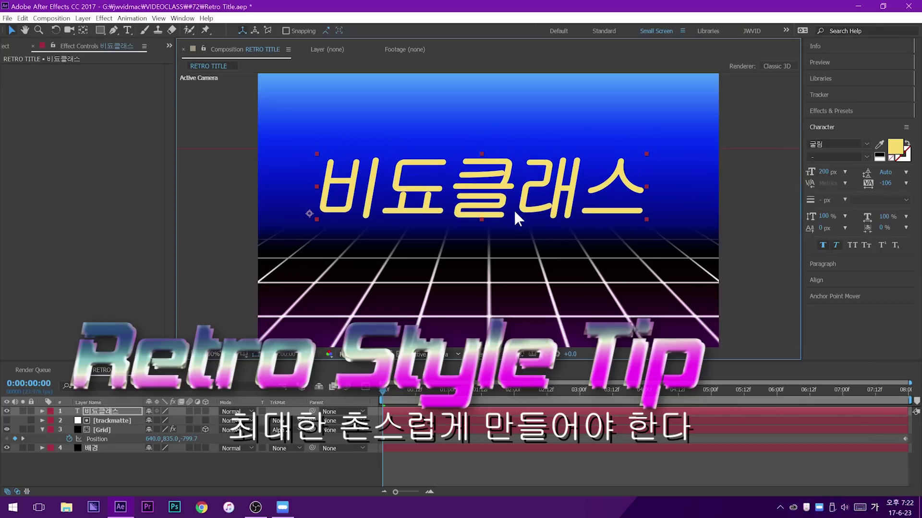
Set the title's font to 배달의민족 도현 OTF and shift the text slightly to the right
{"action": "left_click", "coordinate": [866, 143]}
{"action": "scroll", "coordinate": [837, 237], "scroll_direction": "down", "scroll_amount": 1}
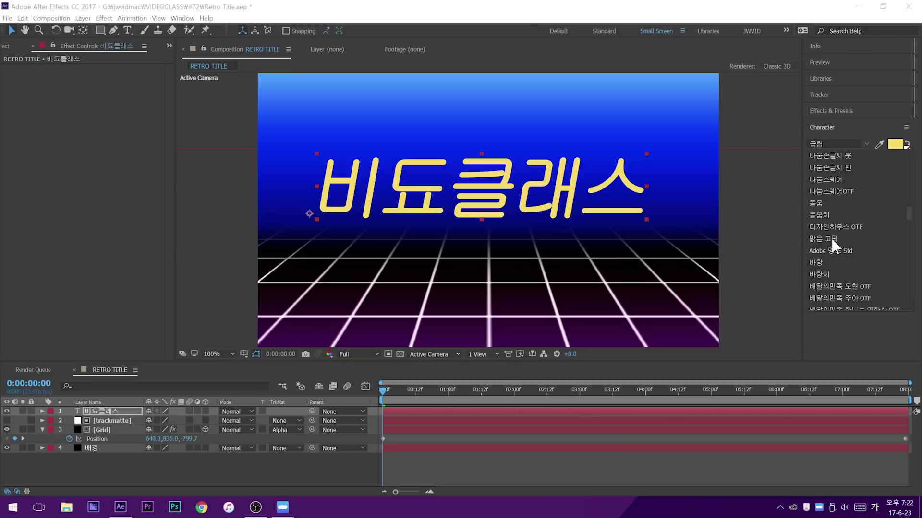
{"action": "left_click", "coordinate": [837, 283]}
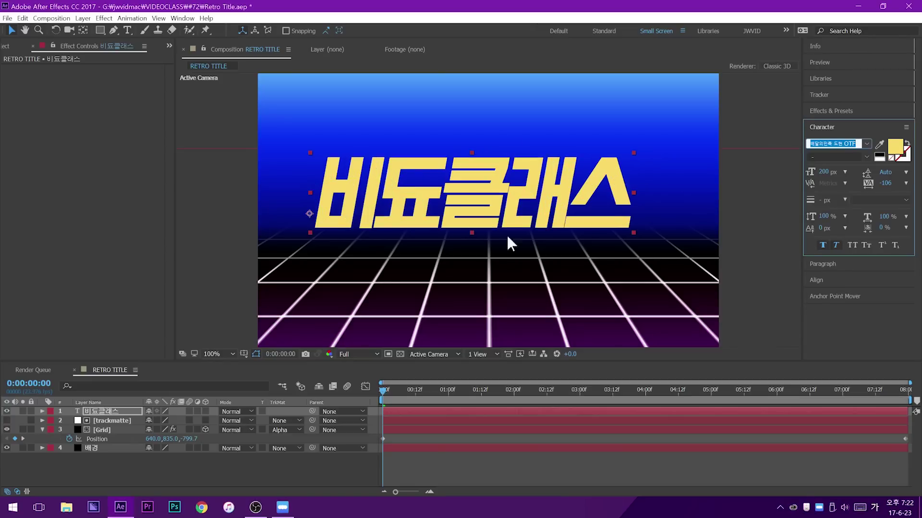
{"action": "left_click_drag", "start_coordinate": [528, 197], "coordinate": [552, 192]}
Change the title text's fill color to white
{"action": "left_click", "coordinate": [895, 146]}
{"action": "left_click", "coordinate": [683, 109]}
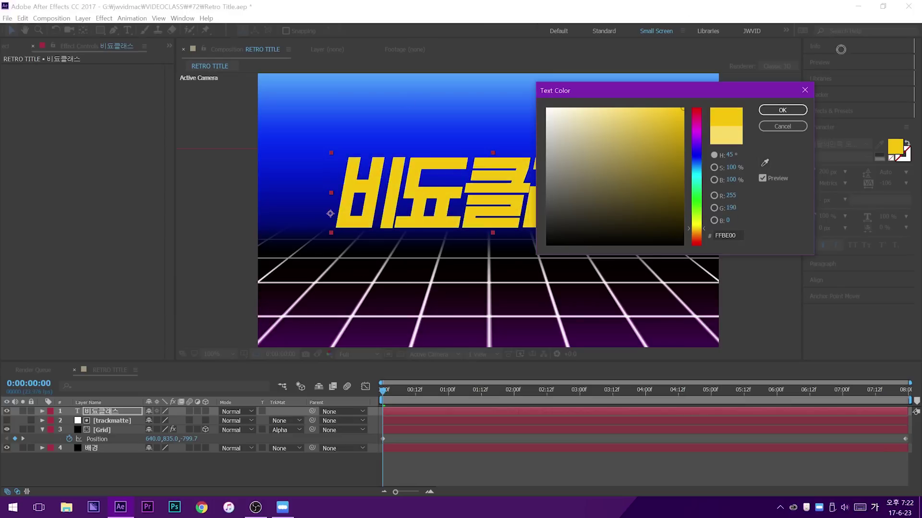
{"action": "left_click_drag", "start_coordinate": [670, 183], "coordinate": [547, 108]}
{"action": "left_click", "coordinate": [778, 112]}
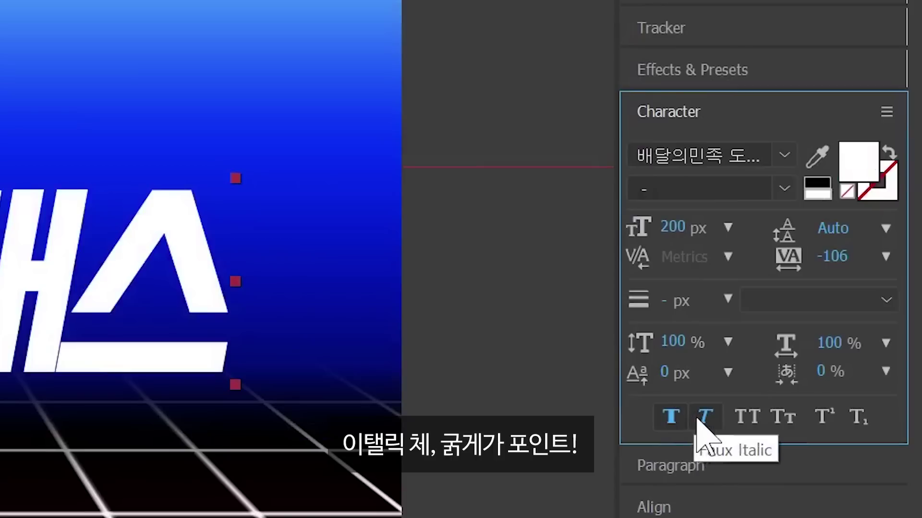
Compare the title with and without Faux Italic and Faux Bold, keeping both styles enabled
{"action": "left_click", "coordinate": [835, 247]}
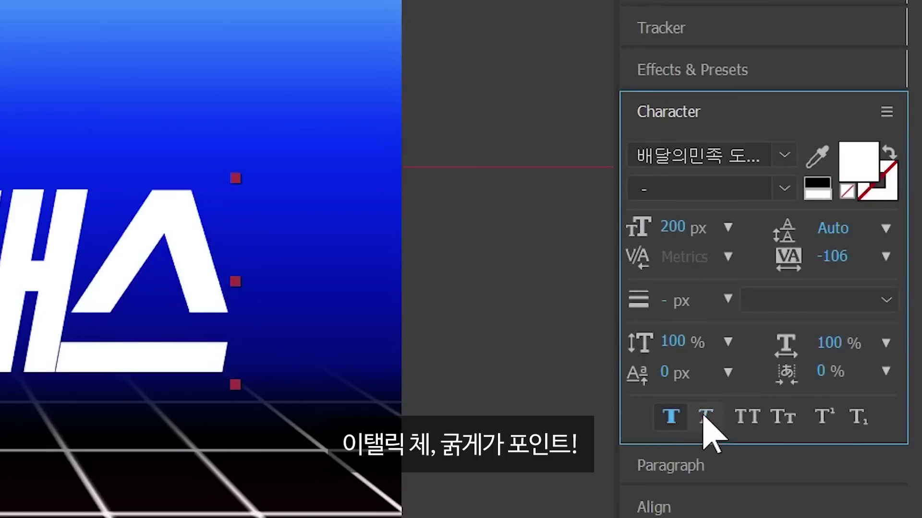
{"action": "left_click", "coordinate": [670, 418]}
{"action": "left_click", "coordinate": [670, 418]}
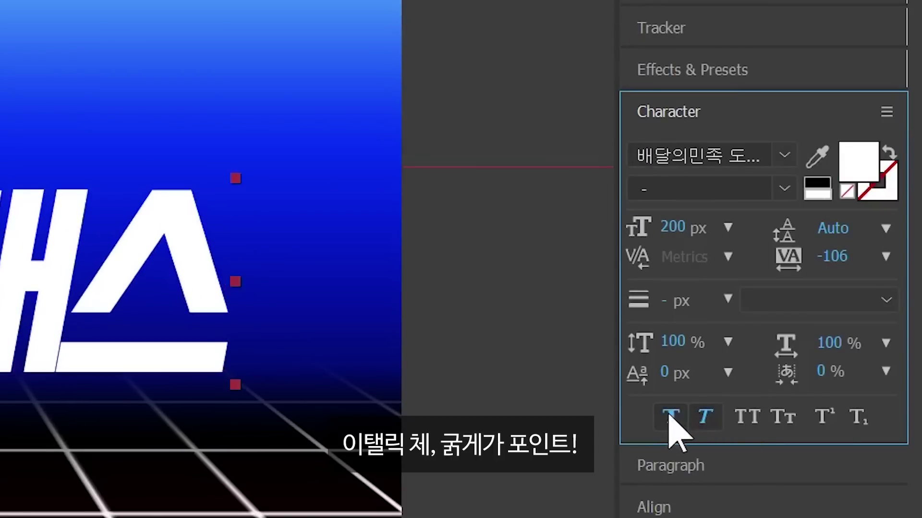
{"action": "left_click_drag", "start_coordinate": [747, 441], "coordinate": [729, 228]}
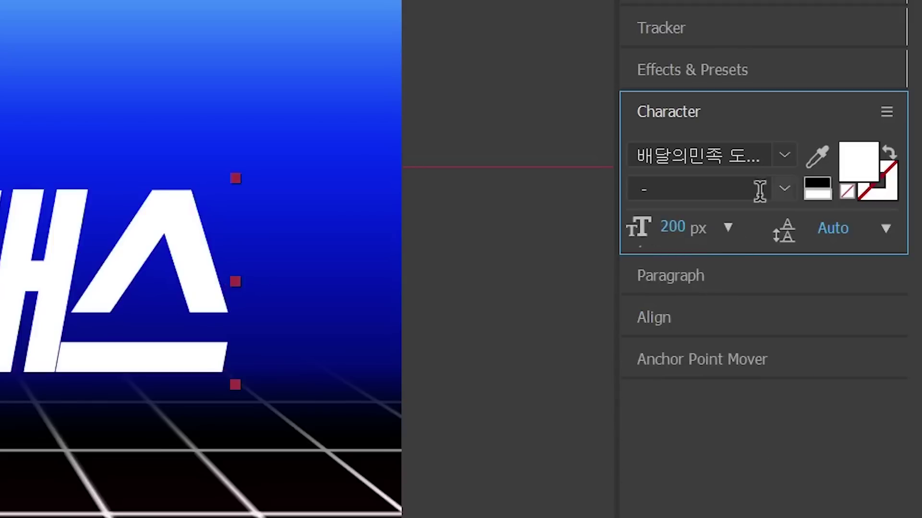
{"action": "left_click_drag", "start_coordinate": [740, 249], "coordinate": [743, 454]}
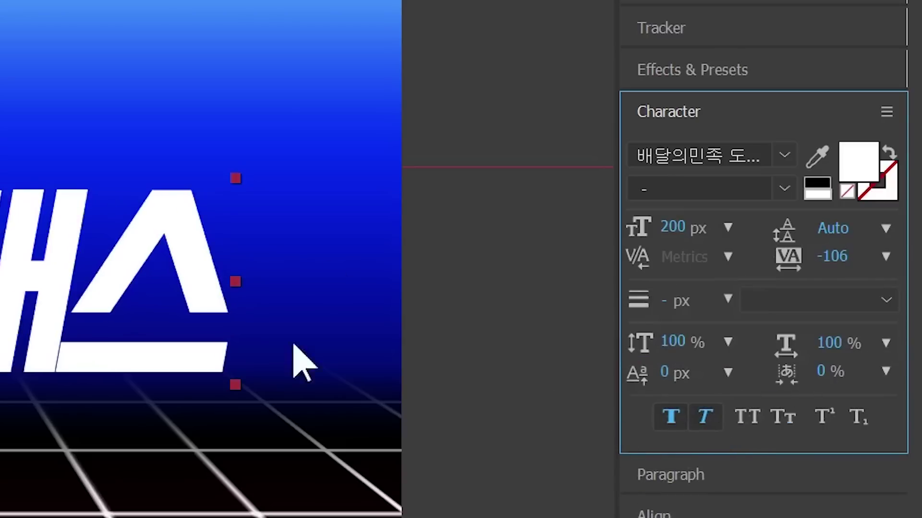
{"action": "left_click", "coordinate": [675, 417]}
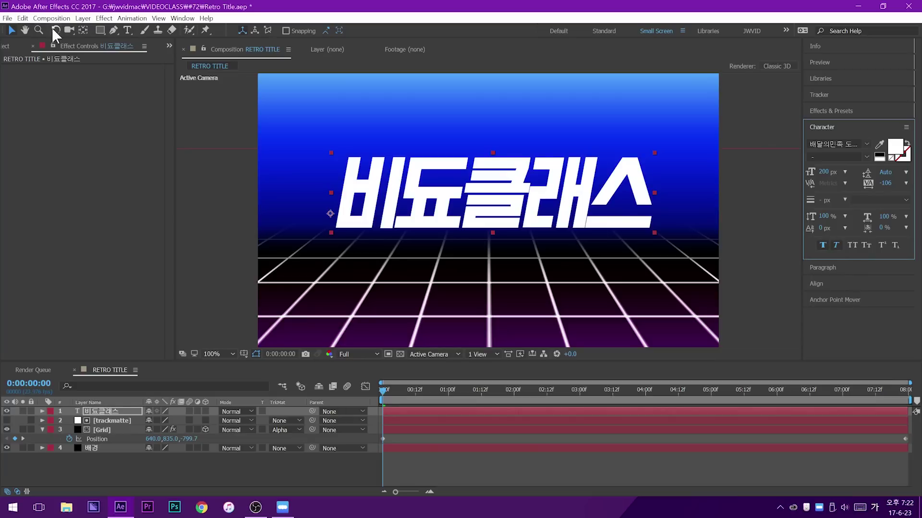
Rotate the title text slightly counter-clockwise so its right end tilts upward
{"action": "left_click", "coordinate": [56, 30]}
{"action": "left_click_drag", "start_coordinate": [631, 235], "coordinate": [571, 156]}
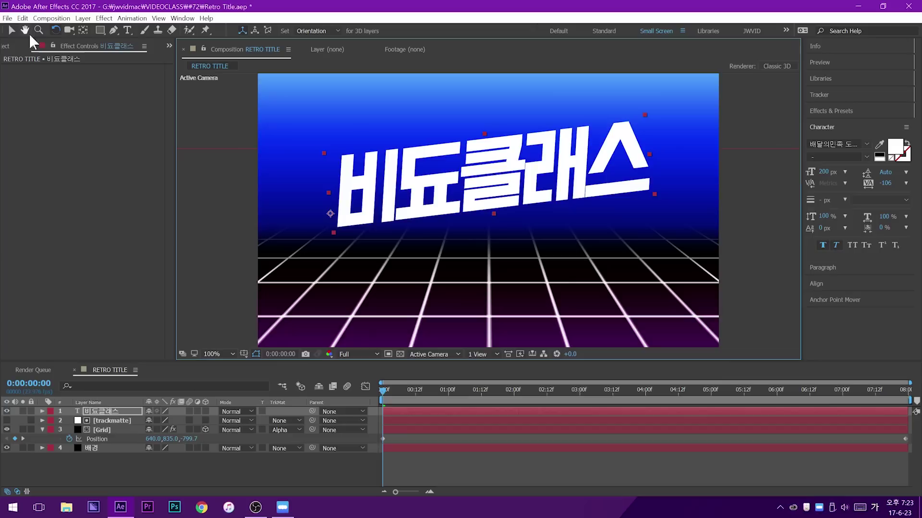
{"action": "left_click", "coordinate": [13, 30]}
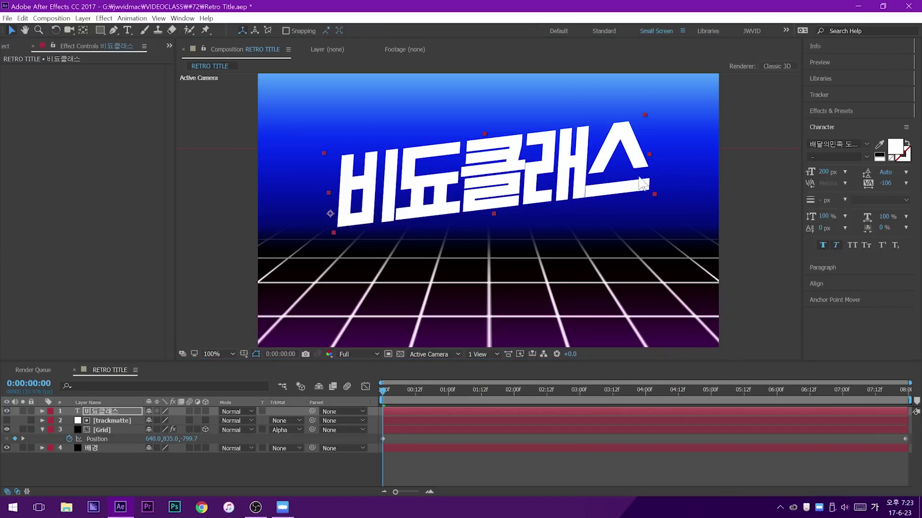
Center the tilted title horizontally and vertically in the composition
{"action": "left_click_drag", "start_coordinate": [576, 162], "coordinate": [575, 186]}
{"action": "scroll", "coordinate": [552, 195], "scroll_direction": "down", "scroll_amount": 2}
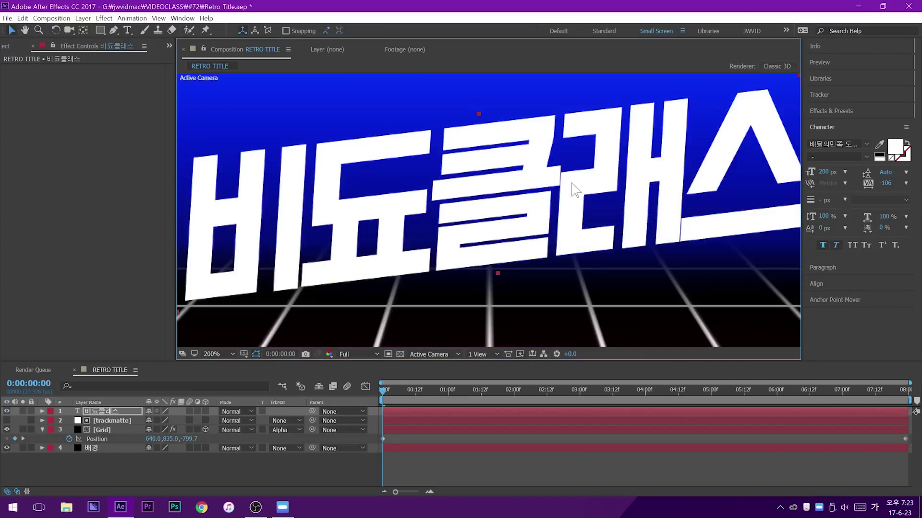
{"action": "scroll", "coordinate": [551, 195], "scroll_direction": "up", "scroll_amount": 2}
{"action": "left_click_drag", "start_coordinate": [551, 194], "coordinate": [516, 187]}
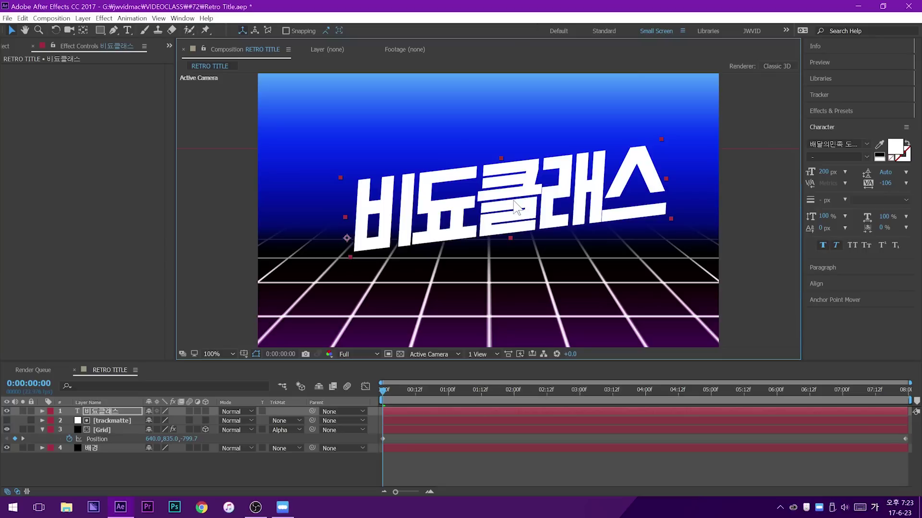
{"action": "left_click", "coordinate": [818, 283]}
{"action": "left_click", "coordinate": [832, 186]}
{"action": "left_click", "coordinate": [886, 186]}
{"action": "left_click_drag", "start_coordinate": [504, 207], "coordinate": [471, 210]}
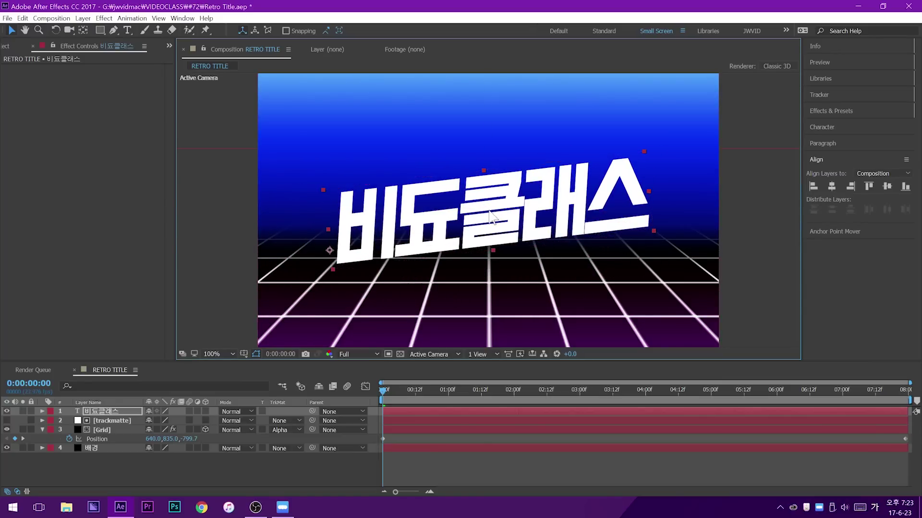
{"action": "left_click_drag", "start_coordinate": [476, 217], "coordinate": [488, 190]}
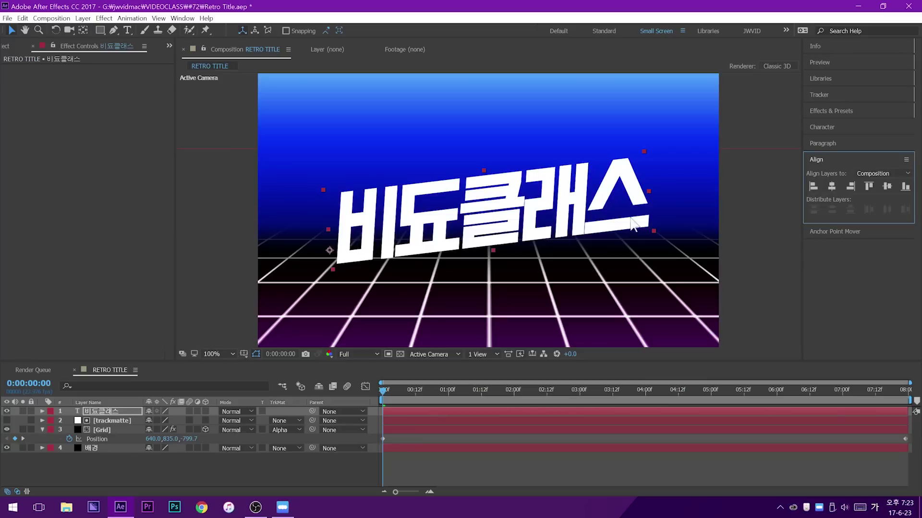
{"action": "left_click", "coordinate": [468, 232]}
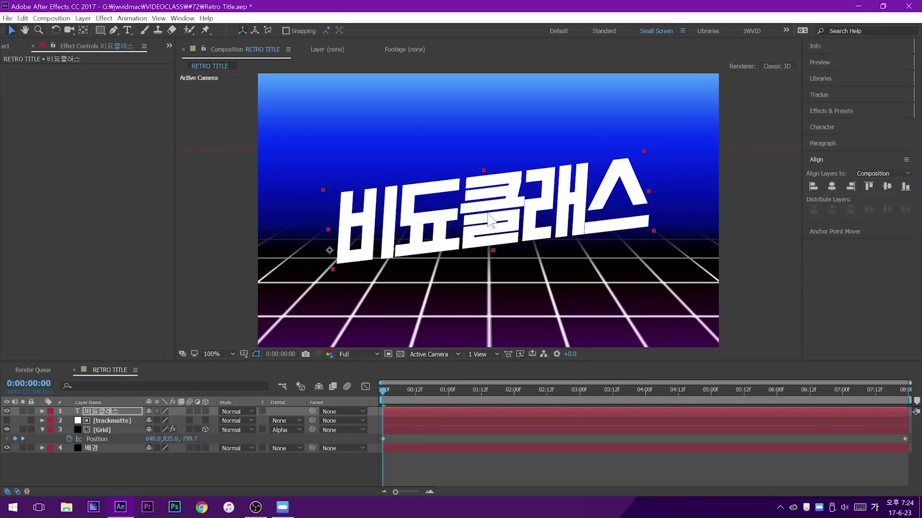
Move the title layer's anchor point from its lower-left corner to the center of the text
{"action": "left_click", "coordinate": [83, 31]}
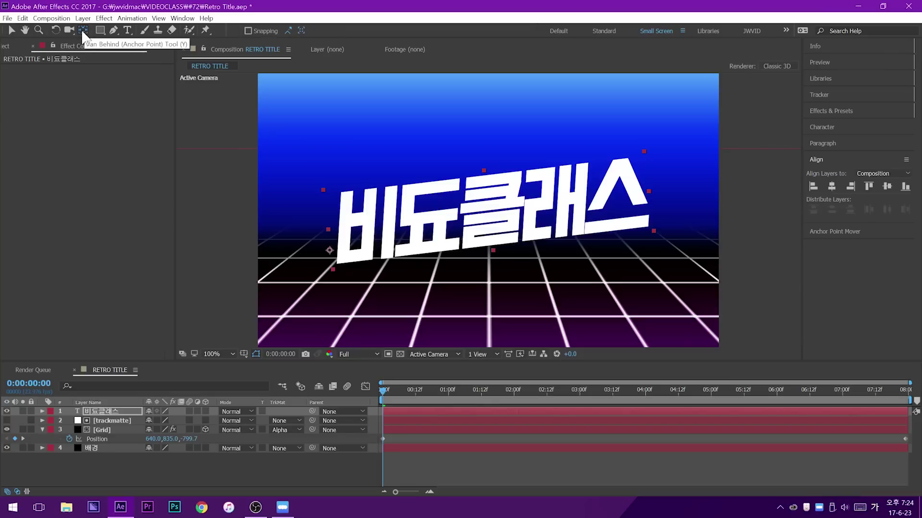
{"action": "left_click_drag", "start_coordinate": [336, 250], "coordinate": [490, 206]}
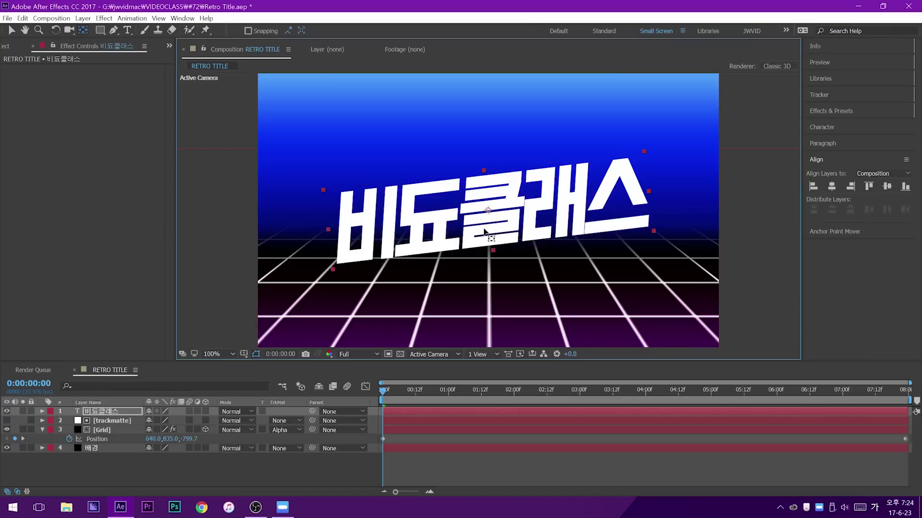
{"action": "left_click", "coordinate": [11, 31]}
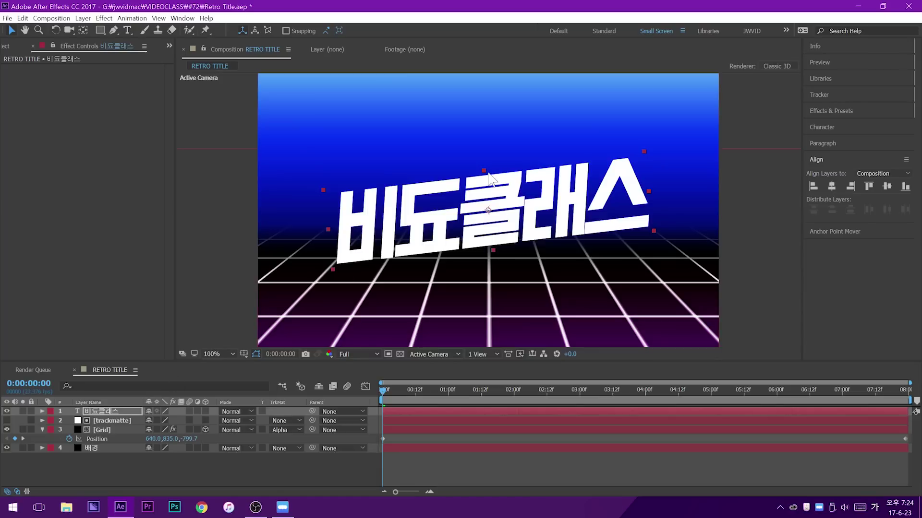
Add a Gradient Overlay layer style to the title layer and expand its settings
{"action": "right_click", "coordinate": [105, 413]}
{"action": "mouse_move", "coordinate": [201, 136]}
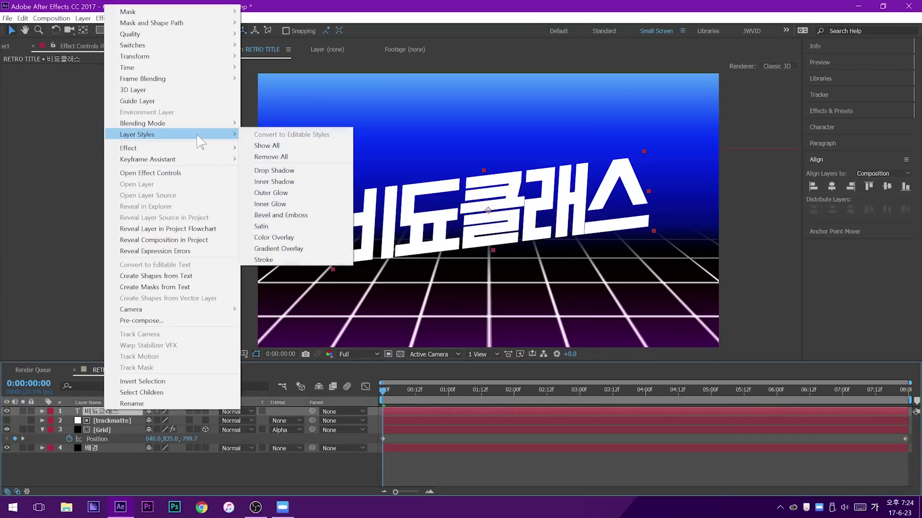
{"action": "left_click", "coordinate": [298, 250]}
{"action": "left_click", "coordinate": [61, 457]}
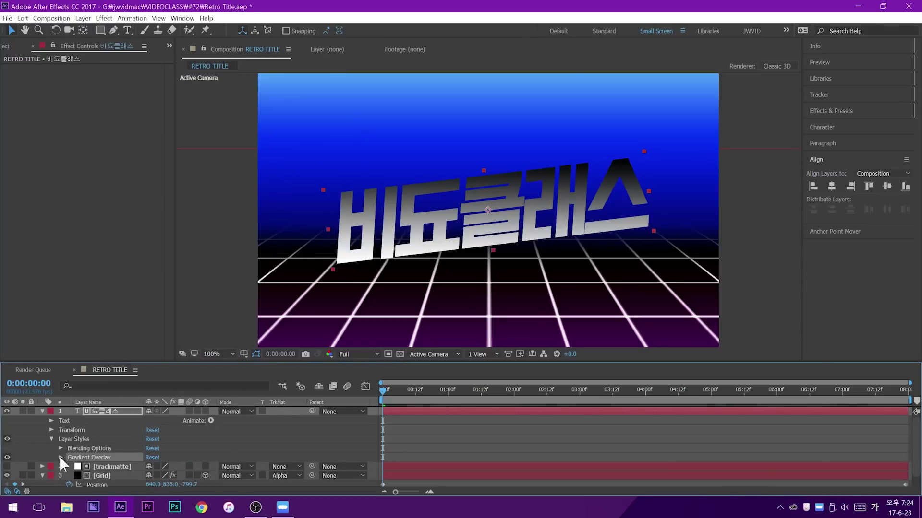
{"action": "scroll", "coordinate": [96, 447], "scroll_direction": "down", "scroll_amount": 2}
{"action": "left_click", "coordinate": [99, 439]}
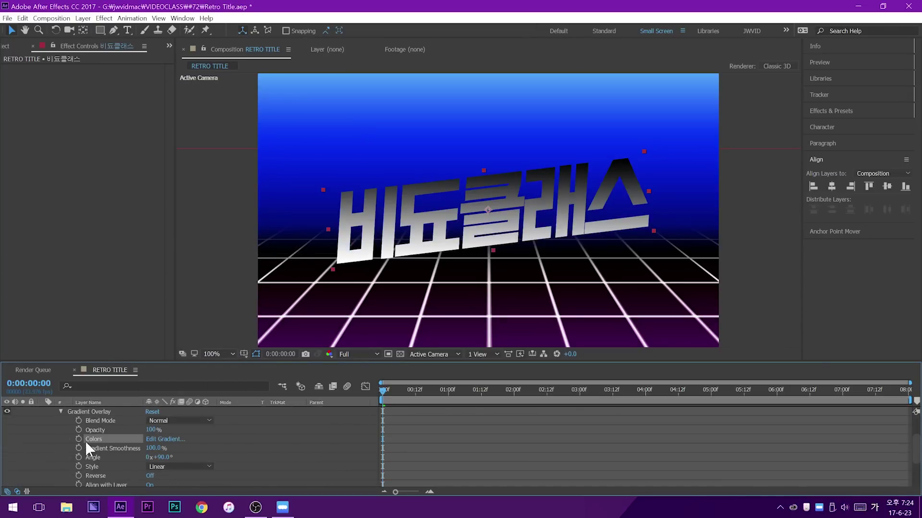
Add a middle colour stop at about 37.6% to the title's overlay gradient and make it yellow
{"action": "left_click", "coordinate": [162, 440]}
{"action": "left_click_drag", "start_coordinate": [277, 187], "coordinate": [499, 224]}
{"action": "left_click", "coordinate": [370, 271]}
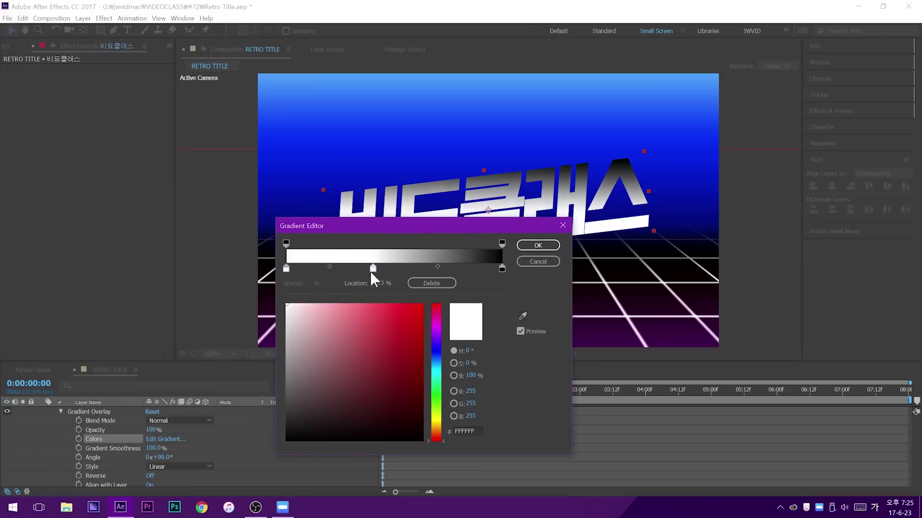
{"action": "left_click", "coordinate": [437, 379]}
{"action": "left_click_drag", "start_coordinate": [442, 387], "coordinate": [436, 424]}
{"action": "left_click", "coordinate": [413, 317]}
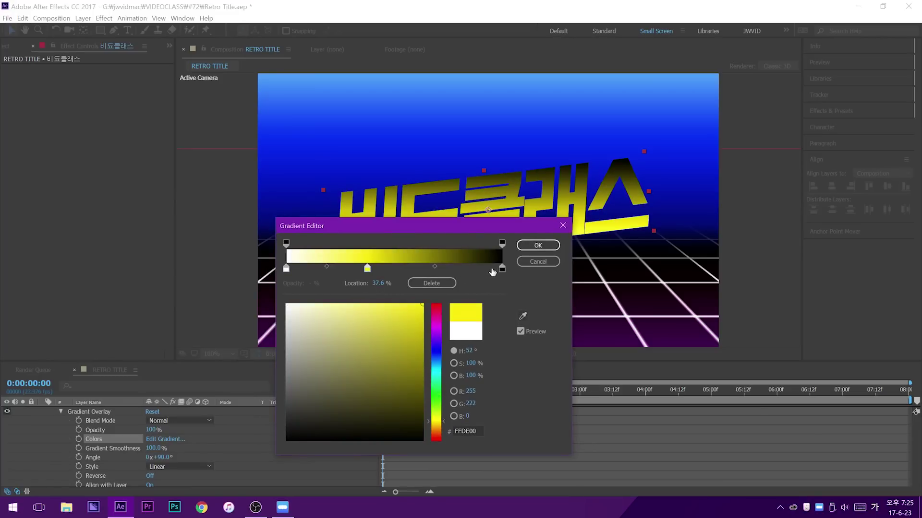
Rework the overlay gradient's stops and colours so the title runs from purple through near-black and deep blue up to cyan
{"action": "left_click", "coordinate": [501, 269]}
{"action": "left_click_drag", "start_coordinate": [496, 272], "coordinate": [388, 277]}
{"action": "left_click", "coordinate": [437, 363]}
{"action": "left_click", "coordinate": [422, 352]}
{"action": "left_click_drag", "start_coordinate": [478, 351], "coordinate": [551, 409]}
{"action": "left_click_drag", "start_coordinate": [390, 268], "coordinate": [383, 269]}
{"action": "left_click_drag", "start_coordinate": [469, 267], "coordinate": [502, 269]}
{"action": "left_click_drag", "start_coordinate": [408, 330], "coordinate": [325, 304]}
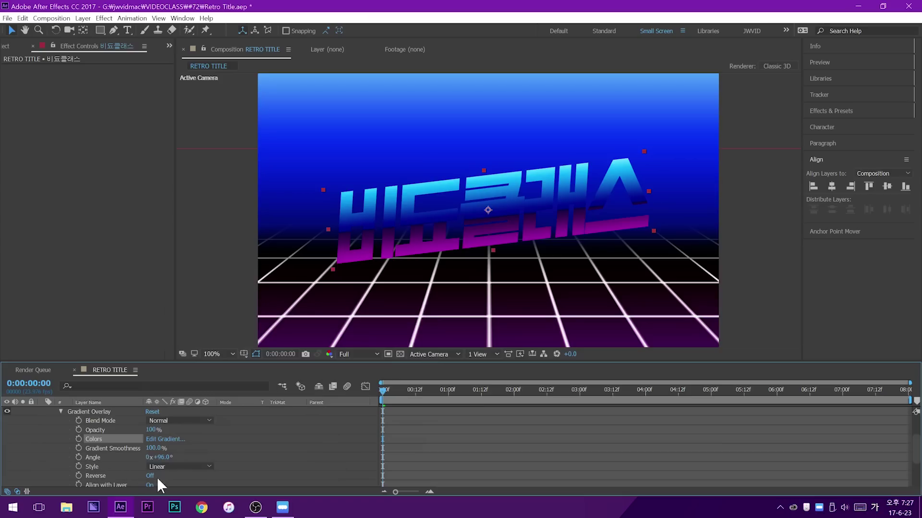
Try the gradient overlay's alignment option and a shifted vertical offset on the title
{"action": "left_click", "coordinate": [157, 477]}
{"action": "scroll", "coordinate": [158, 456], "scroll_direction": "down", "scroll_amount": 3}
{"action": "left_click", "coordinate": [151, 442]}
{"action": "left_click", "coordinate": [151, 442]}
{"action": "scroll", "coordinate": [155, 443], "scroll_direction": "up", "scroll_amount": 1}
{"action": "mouse_move", "coordinate": [158, 476]}
{"action": "left_mouse_down"}
{"action": "mouse_move", "coordinate": [197, 477]}
{"action": "mouse_move", "coordinate": [161, 484]}
{"action": "left_mouse_up"}
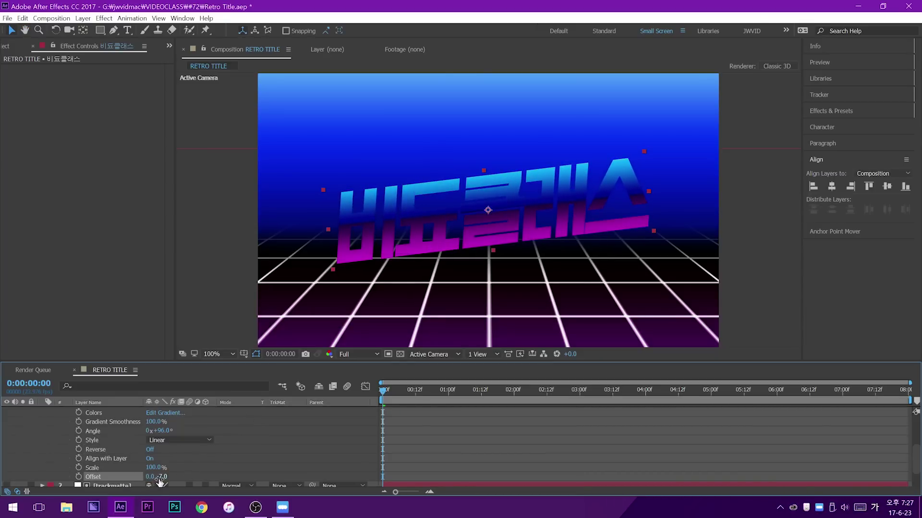
Add a Bevel and Emboss layer style to the title layer and expand its settings
{"action": "scroll", "coordinate": [291, 462], "scroll_direction": "up", "scroll_amount": 4}
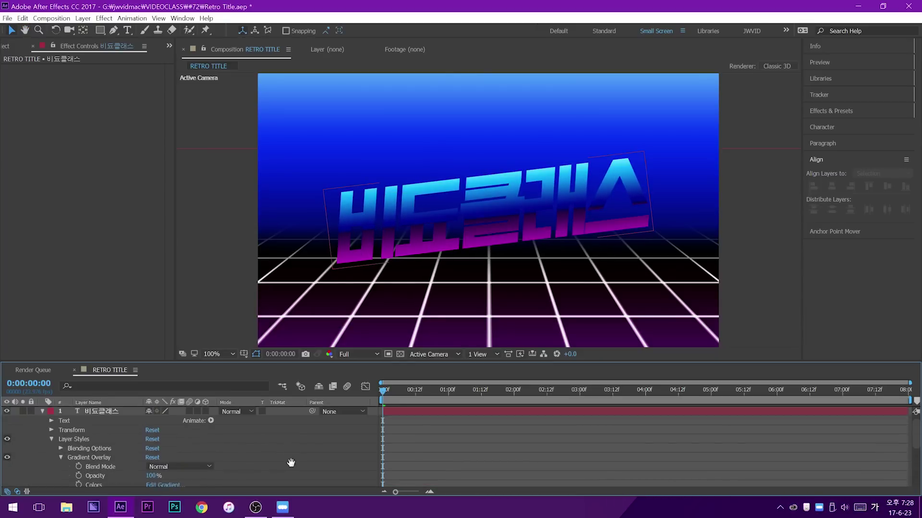
{"action": "right_click", "coordinate": [108, 408]}
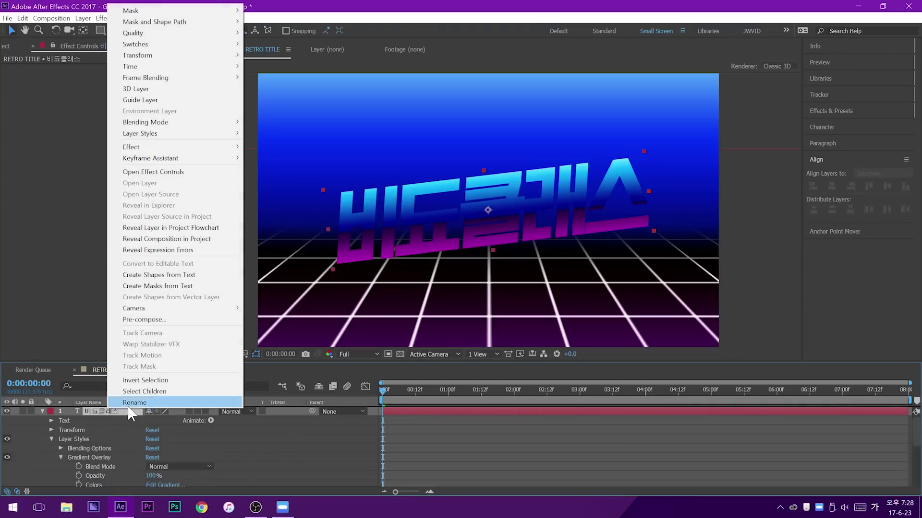
{"action": "mouse_move", "coordinate": [234, 134]}
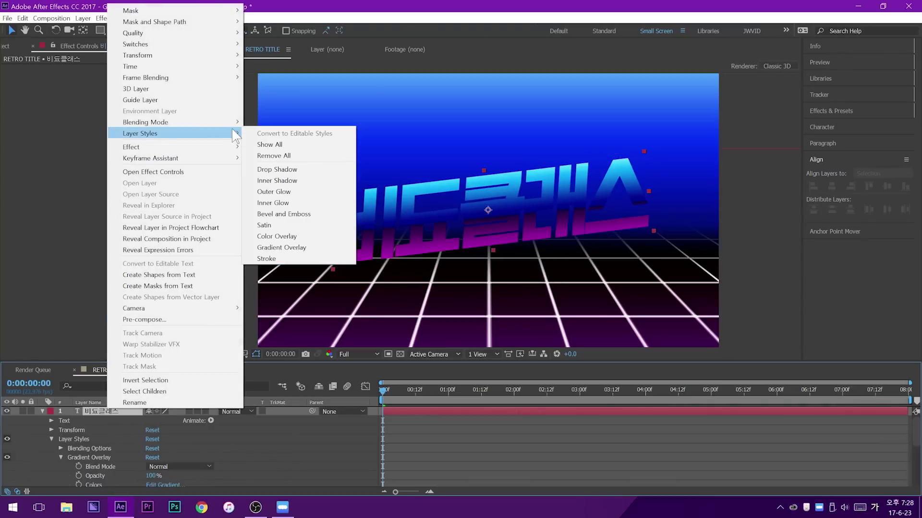
{"action": "left_click", "coordinate": [313, 219]}
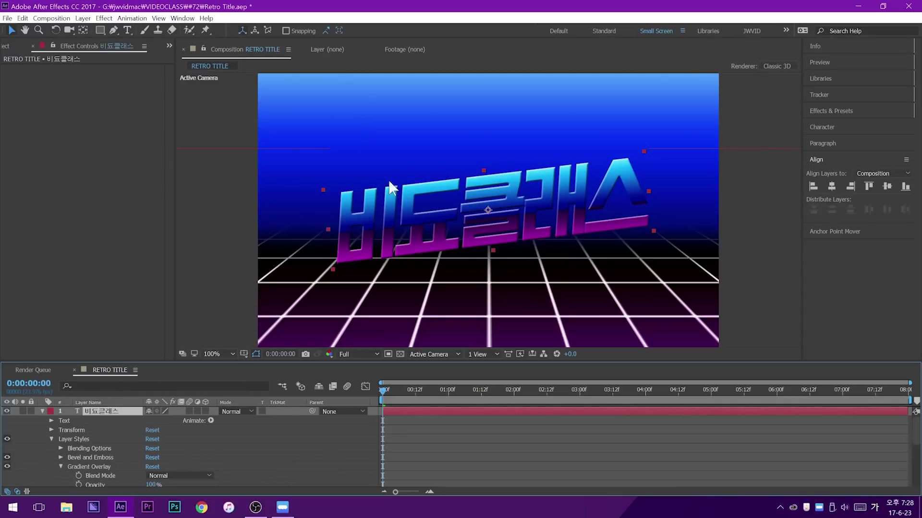
{"action": "left_click", "coordinate": [60, 457]}
{"action": "scroll", "coordinate": [77, 442], "scroll_direction": "down", "scroll_amount": 2}
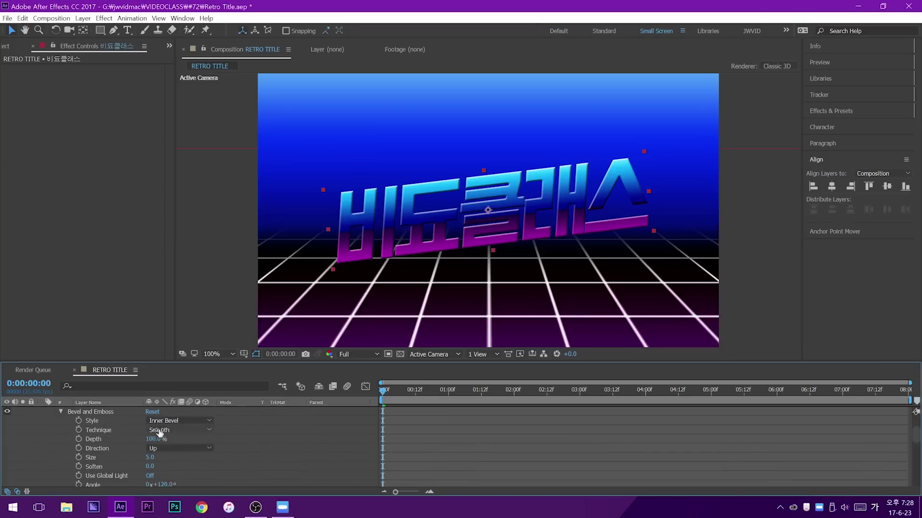
Set the bevel's technique to Chisel Hard and its depth to about 997%
{"action": "left_click", "coordinate": [94, 431]}
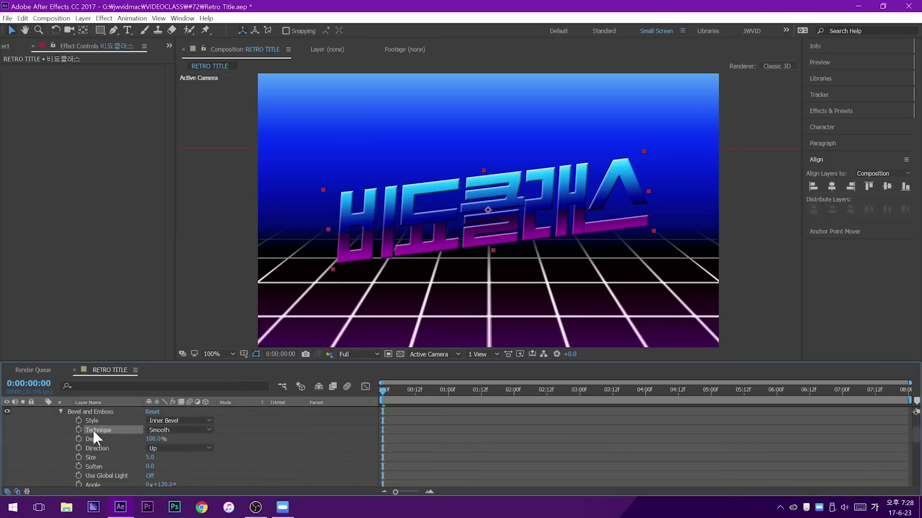
{"action": "left_click", "coordinate": [159, 431]}
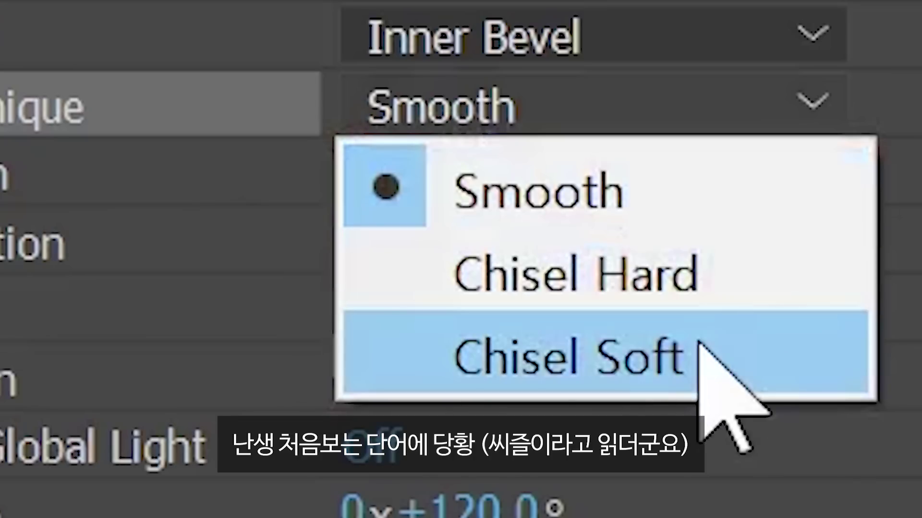
{"action": "left_click", "coordinate": [745, 267]}
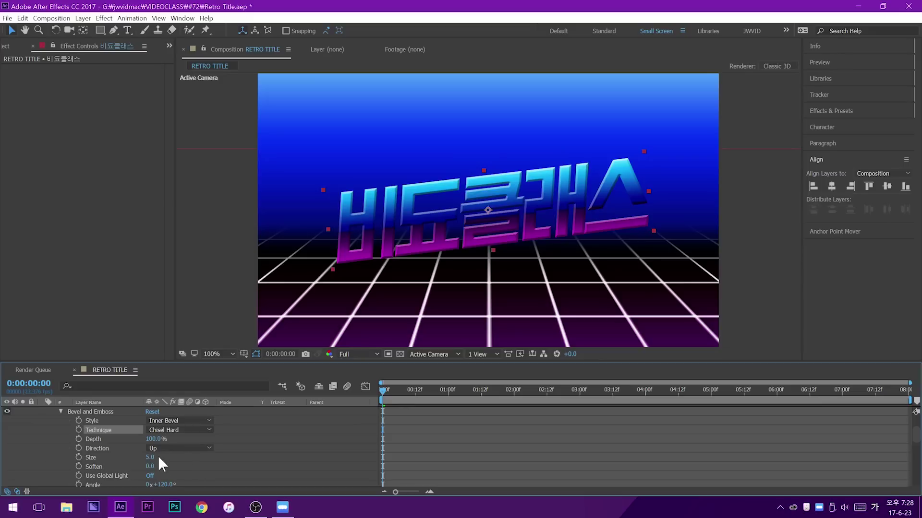
{"action": "left_click", "coordinate": [93, 438]}
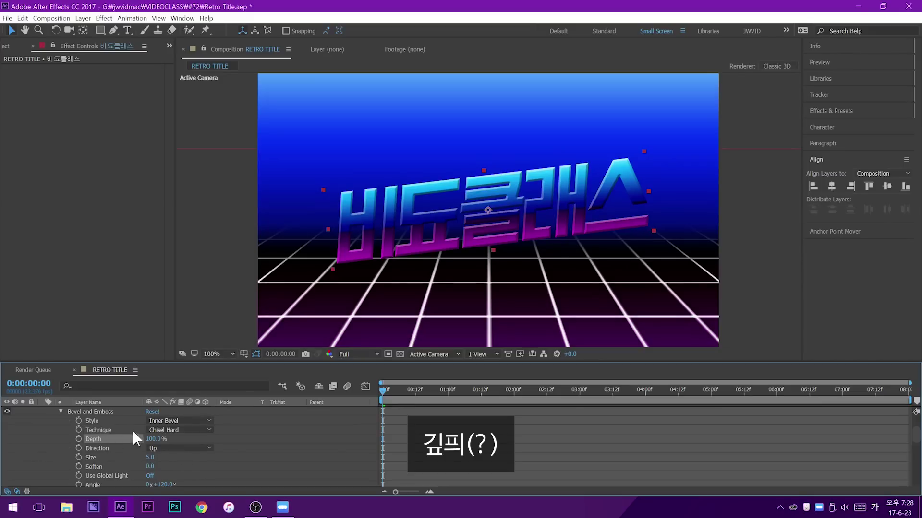
{"action": "left_click_drag", "start_coordinate": [153, 438], "coordinate": [908, 310]}
{"action": "key", "text": "period"}
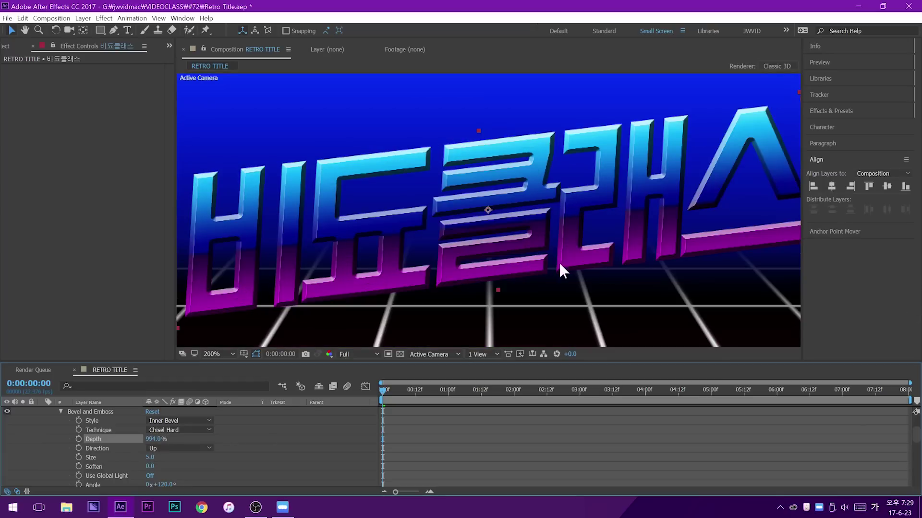
{"action": "left_click_drag", "start_coordinate": [145, 435], "coordinate": [146, 435]}
Try a bevel lighting angle of 1x+56° and toggle the bevel's Use Global Light option
{"action": "scroll", "coordinate": [150, 446], "scroll_direction": "down", "scroll_amount": 2}
{"action": "left_click", "coordinate": [131, 462]}
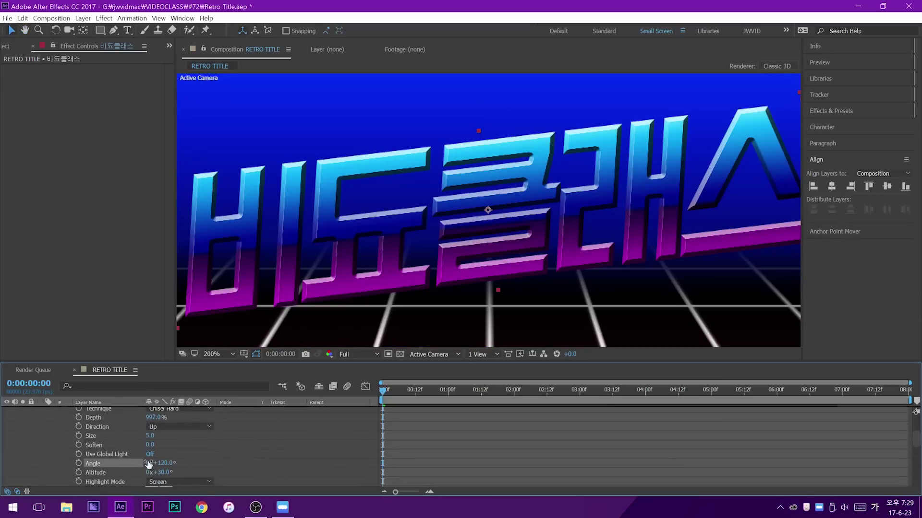
{"action": "left_click_drag", "start_coordinate": [163, 464], "coordinate": [247, 431]}
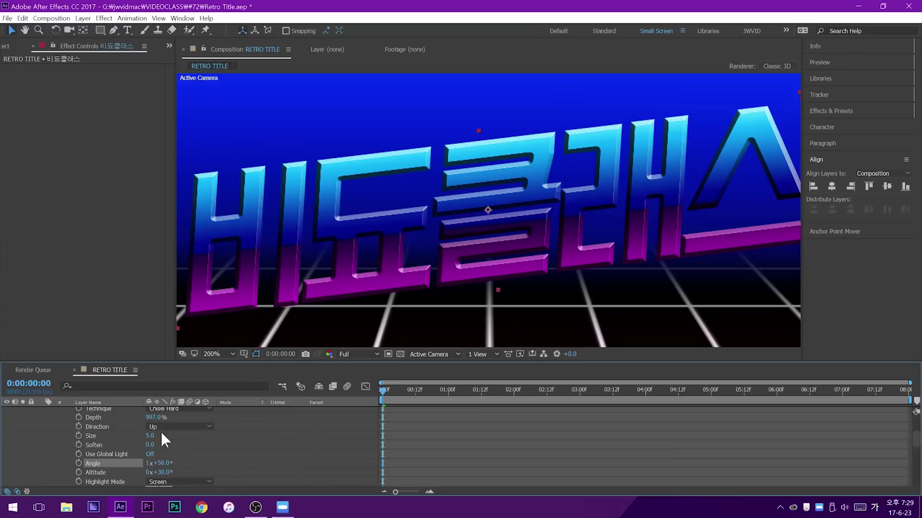
{"action": "mouse_move", "coordinate": [149, 436]}
{"action": "left_mouse_down"}
{"action": "mouse_move", "coordinate": [161, 433]}
{"action": "mouse_move", "coordinate": [142, 434]}
{"action": "left_mouse_up"}
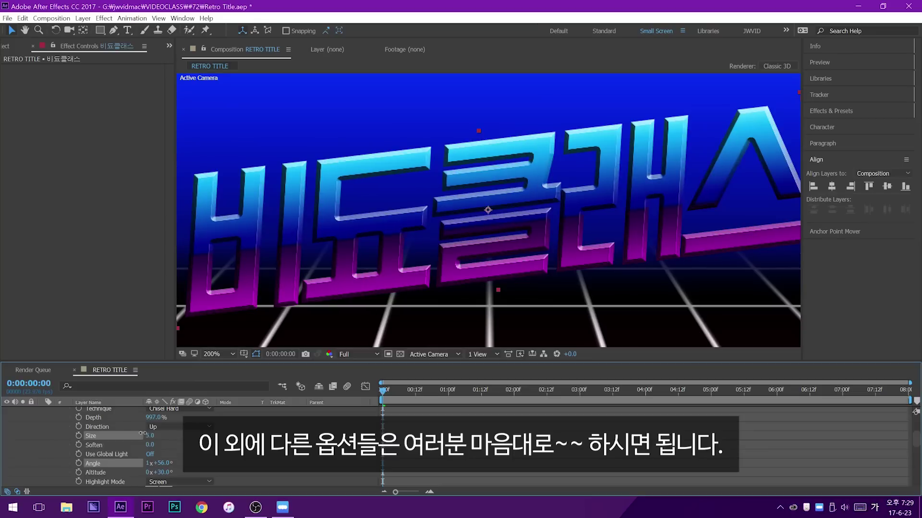
{"action": "scroll", "coordinate": [110, 439], "scroll_direction": "down", "scroll_amount": 1}
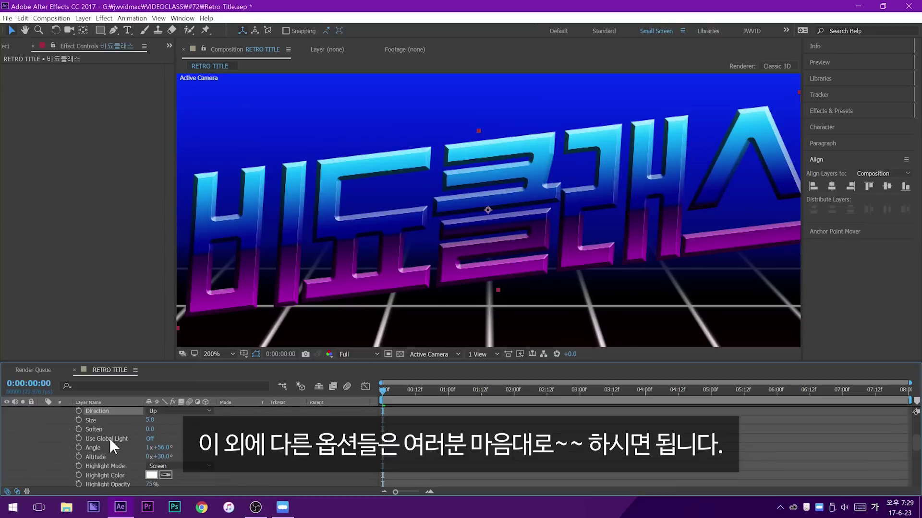
{"action": "left_click", "coordinate": [150, 440]}
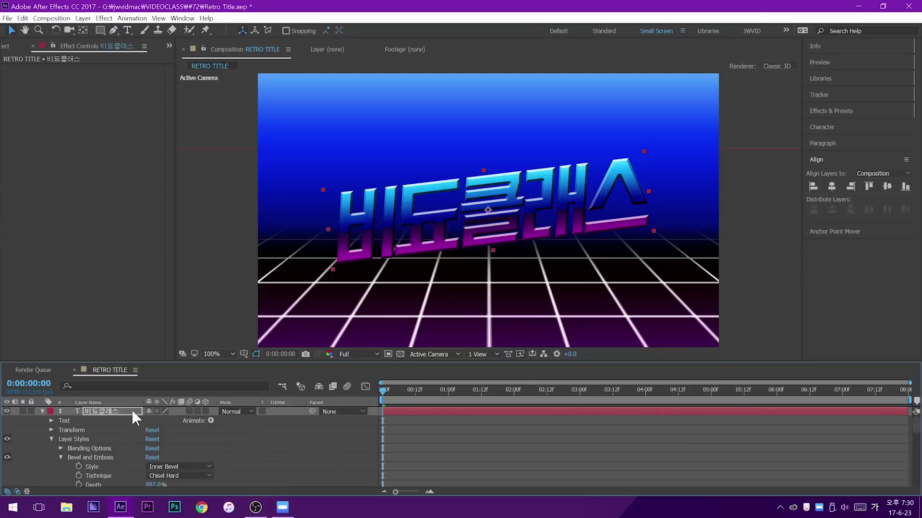
Add an Inner Glow layer style to the title layer and expand its settings
{"action": "right_click", "coordinate": [132, 410]}
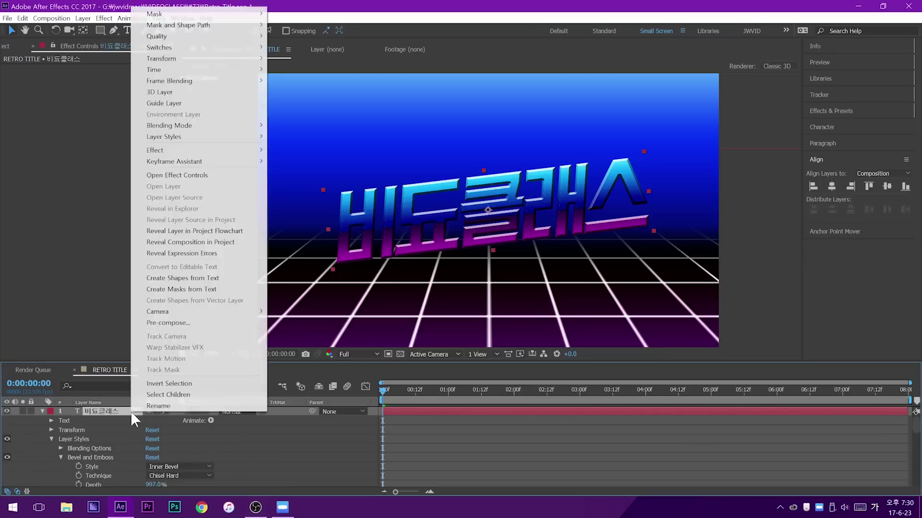
{"action": "mouse_move", "coordinate": [214, 137]}
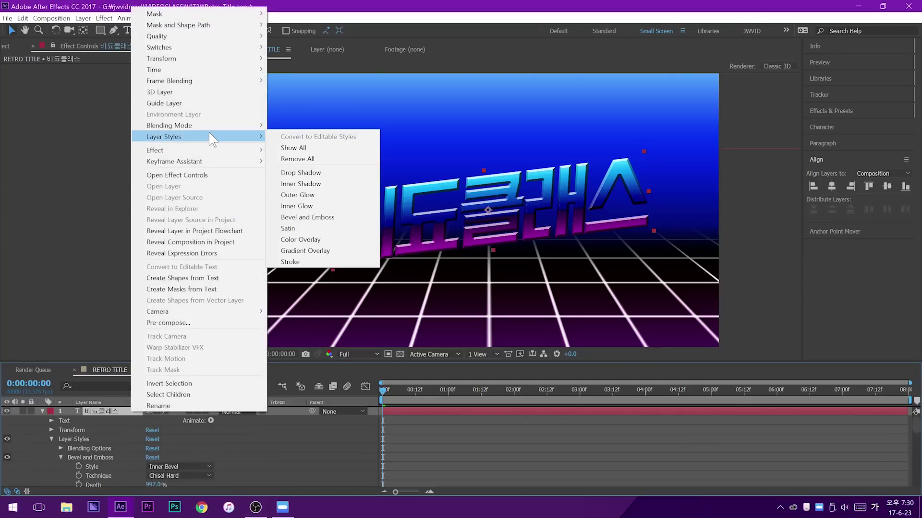
{"action": "left_click", "coordinate": [315, 210]}
{"action": "key", "text": "period"}
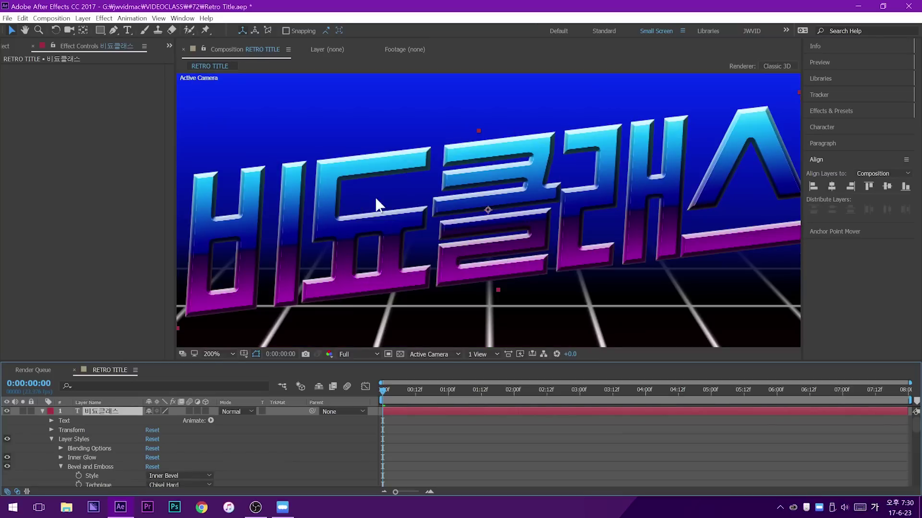
{"action": "left_click", "coordinate": [61, 458]}
{"action": "scroll", "coordinate": [96, 451], "scroll_direction": "down", "scroll_amount": 2}
Try white and yellow for the inner glow, and settle on a light cyan glow colour
{"action": "left_click", "coordinate": [152, 458]}
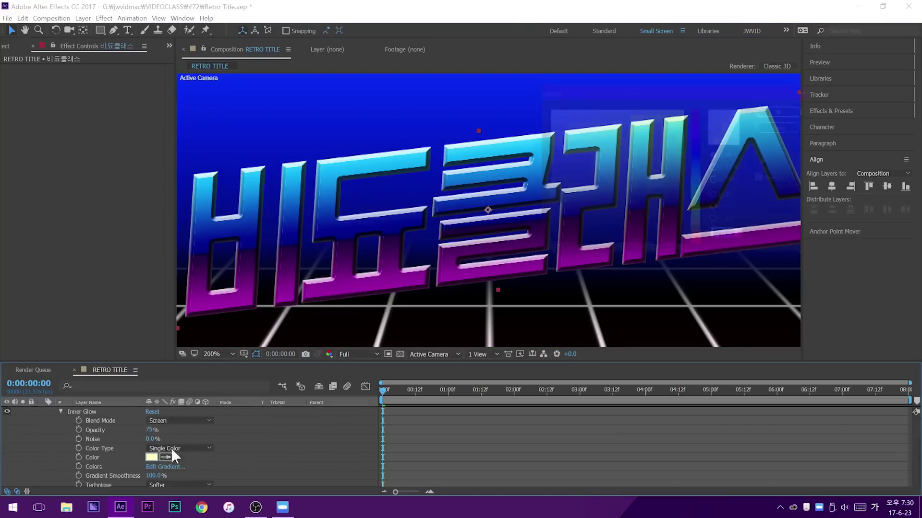
{"action": "type", "text": "ffffff"}
{"action": "key", "text": "Return"}
{"action": "left_click", "coordinate": [620, 109]}
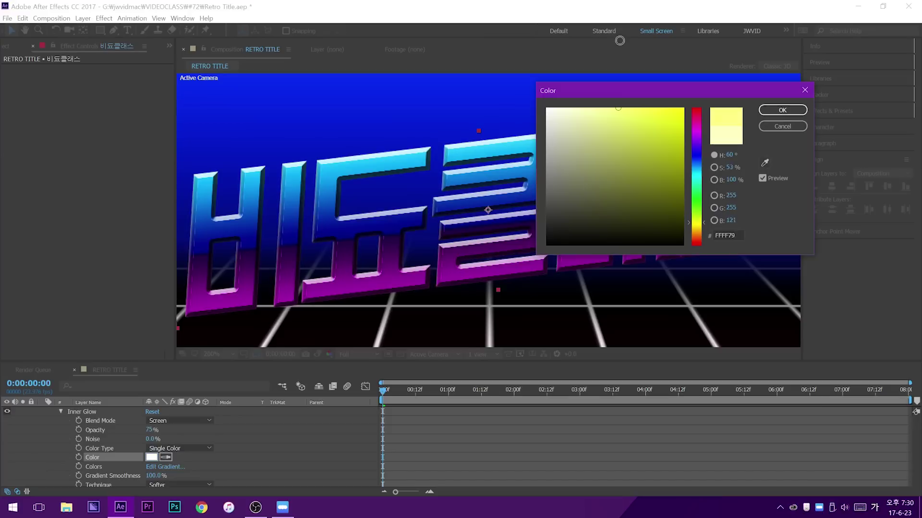
{"action": "left_click_drag", "start_coordinate": [691, 225], "coordinate": [702, 174]}
{"action": "left_click_drag", "start_coordinate": [629, 178], "coordinate": [641, 5]}
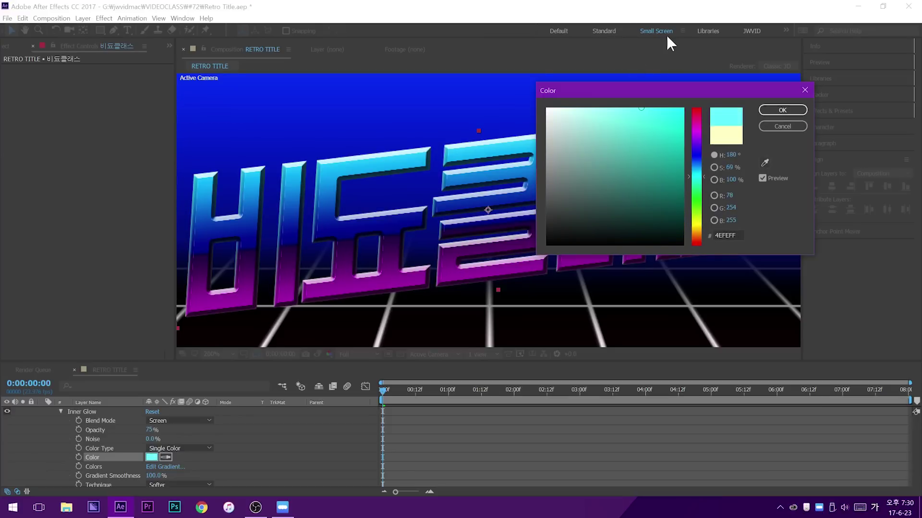
{"action": "mouse_move", "coordinate": [630, 107]}
{"action": "left_mouse_down"}
{"action": "mouse_move", "coordinate": [626, 48]}
{"action": "mouse_move", "coordinate": [641, 20]}
{"action": "left_mouse_up"}
{"action": "left_click", "coordinate": [705, 178]}
{"action": "left_click", "coordinate": [782, 111]}
Set the inner glow's size to about 13 and its opacity to 86%
{"action": "scroll", "coordinate": [229, 436], "scroll_direction": "down", "scroll_amount": 2}
{"action": "scroll", "coordinate": [226, 478], "scroll_direction": "down", "scroll_amount": 3}
{"action": "left_click_drag", "start_coordinate": [149, 450], "coordinate": [158, 450]}
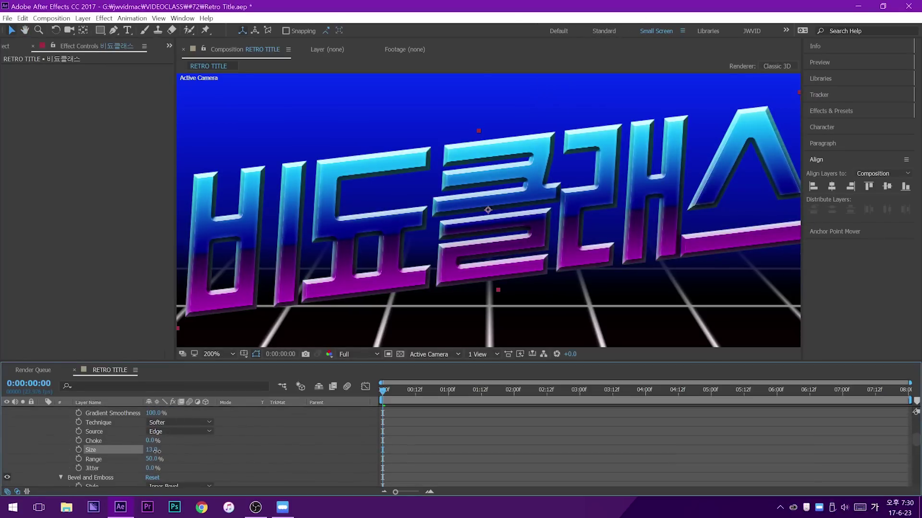
{"action": "scroll", "coordinate": [212, 453], "scroll_direction": "up", "scroll_amount": 5}
{"action": "left_click_drag", "start_coordinate": [151, 428], "coordinate": [260, 425]}
{"action": "left_click_drag", "start_coordinate": [331, 424], "coordinate": [330, 424]}
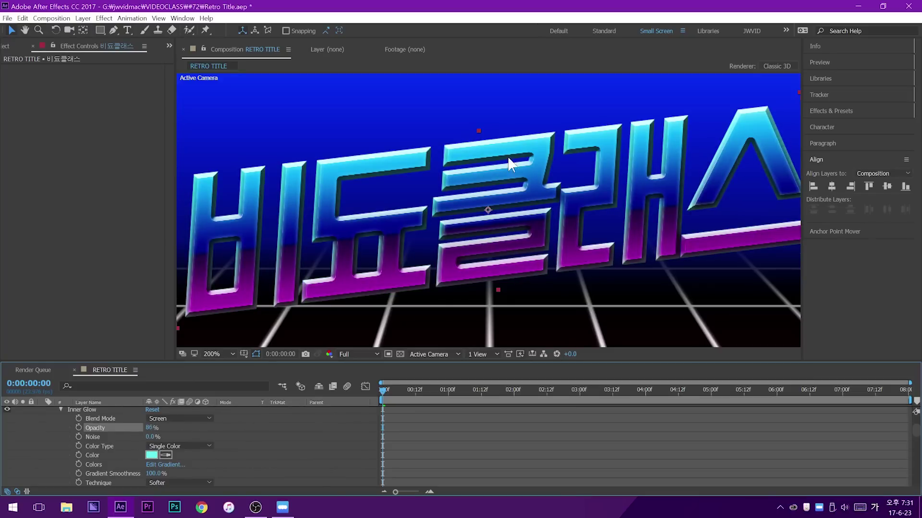
Add a Drop Shadow layer style to the title layer and expand its settings
{"action": "scroll", "coordinate": [508, 154], "scroll_direction": "down", "scroll_amount": 3}
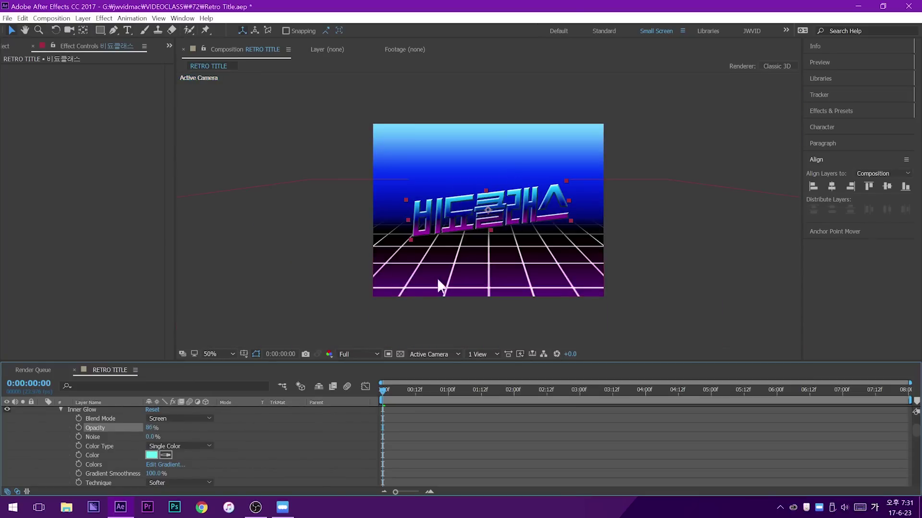
{"action": "scroll", "coordinate": [224, 435], "scroll_direction": "up", "scroll_amount": 3}
{"action": "right_click", "coordinate": [132, 411]}
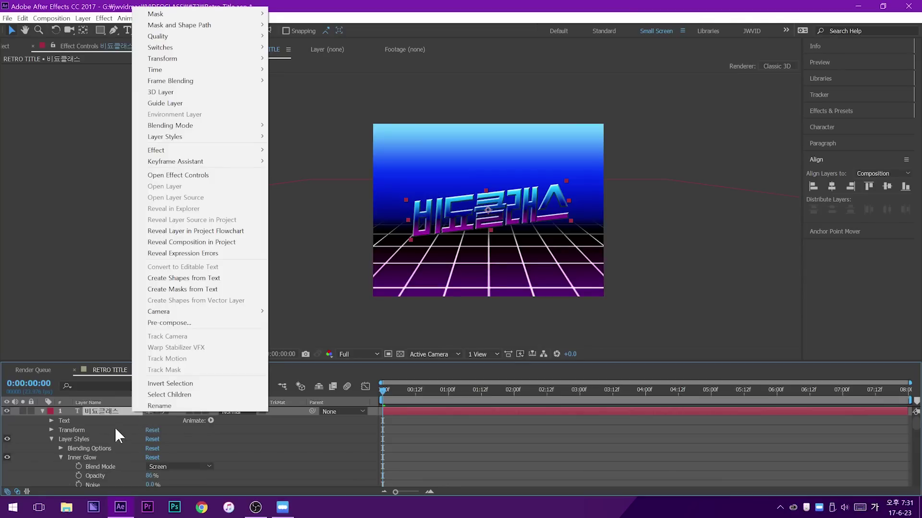
{"action": "right_click", "coordinate": [111, 409]}
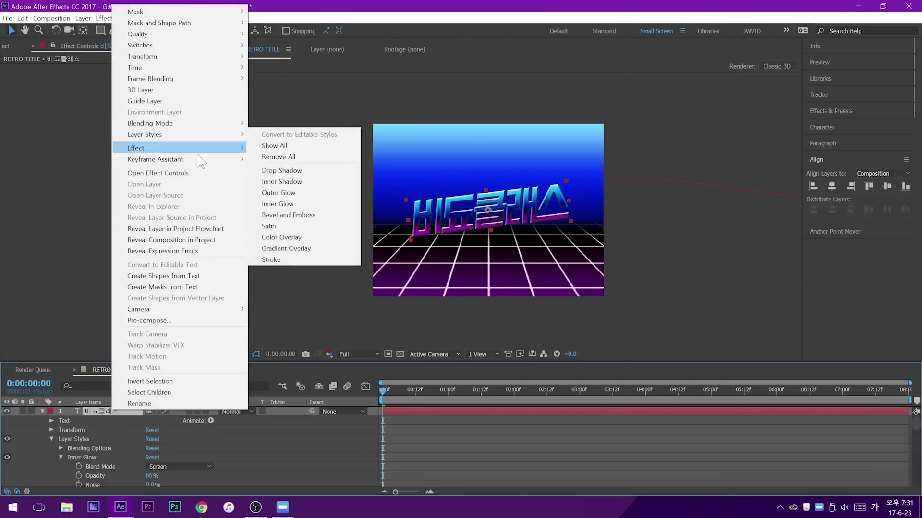
{"action": "left_click", "coordinate": [281, 171]}
{"action": "scroll", "coordinate": [535, 206], "scroll_direction": "up", "scroll_amount": 4}
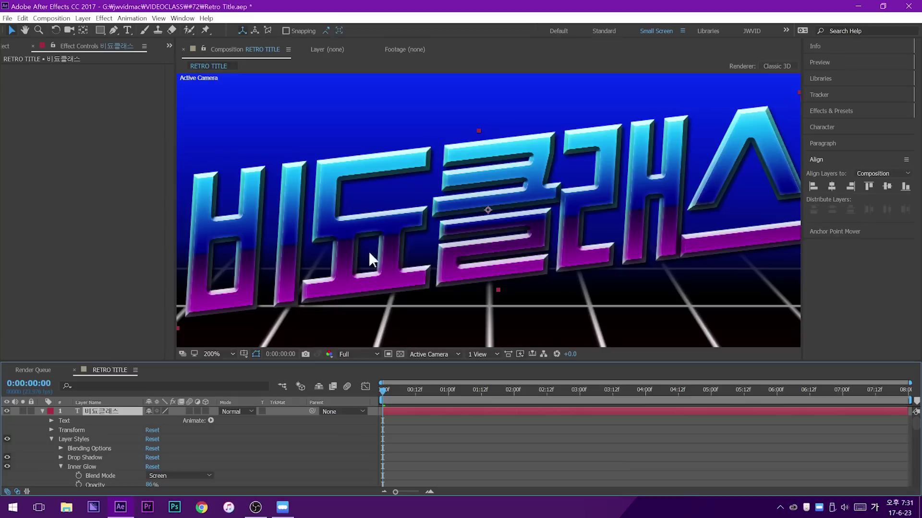
{"action": "scroll", "coordinate": [54, 441], "scroll_direction": "down", "scroll_amount": 1}
{"action": "left_click", "coordinate": [62, 430]}
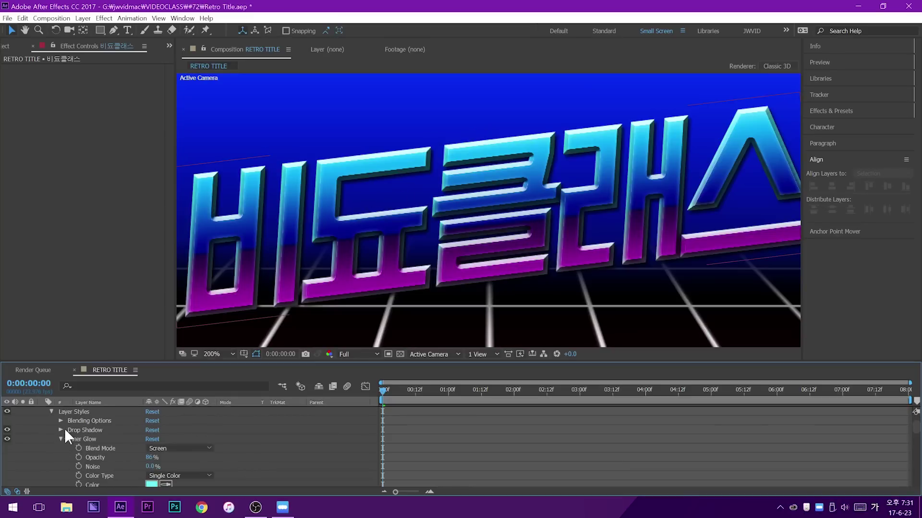
Set the title's drop shadow opacity to 99%, its angle to 1x+138° and its distance to 10
{"action": "scroll", "coordinate": [88, 433], "scroll_direction": "down", "scroll_amount": 1}
{"action": "left_click", "coordinate": [96, 409]}
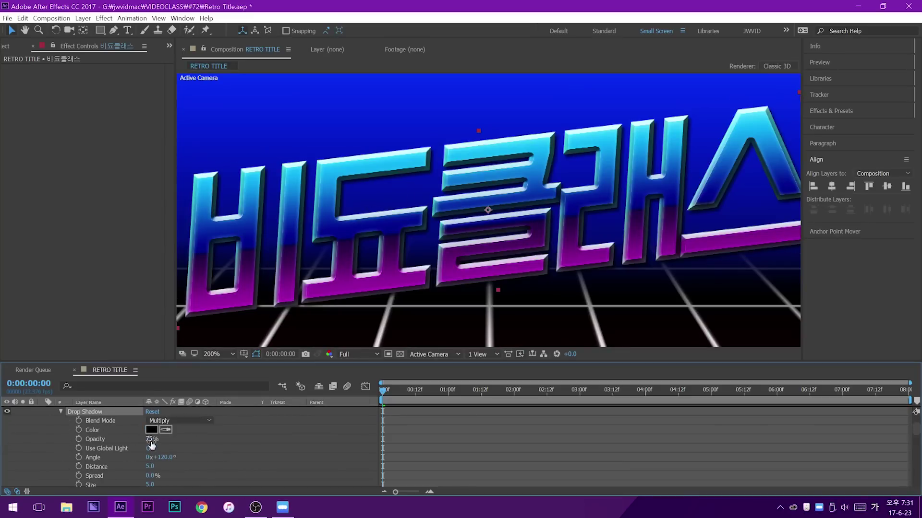
{"action": "left_click_drag", "start_coordinate": [153, 439], "coordinate": [53, 450]}
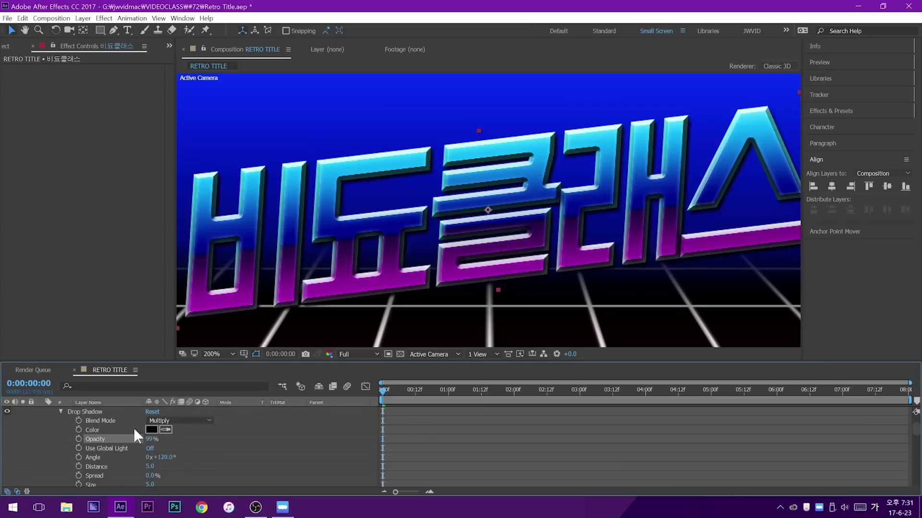
{"action": "left_click_drag", "start_coordinate": [158, 457], "coordinate": [192, 476]}
{"action": "scroll", "coordinate": [196, 466], "scroll_direction": "down", "scroll_amount": 1}
{"action": "left_click_drag", "start_coordinate": [151, 454], "coordinate": [156, 461]}
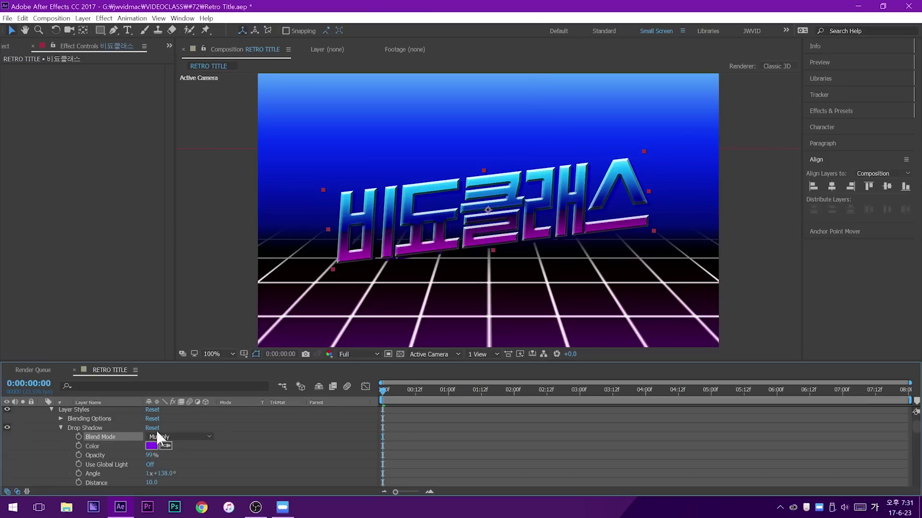
Set the drop shadow's blend mode to Normal and its colour to a very dark navy
{"action": "left_click", "coordinate": [160, 437]}
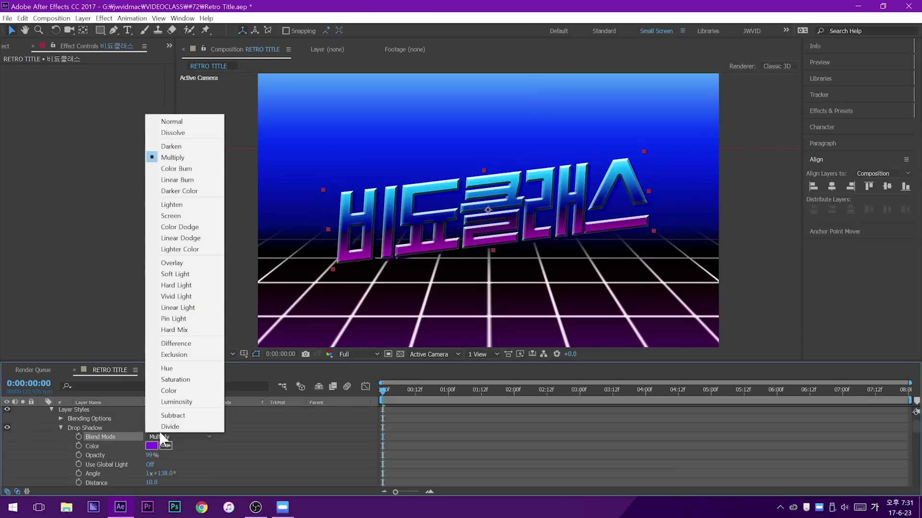
{"action": "left_click", "coordinate": [190, 122]}
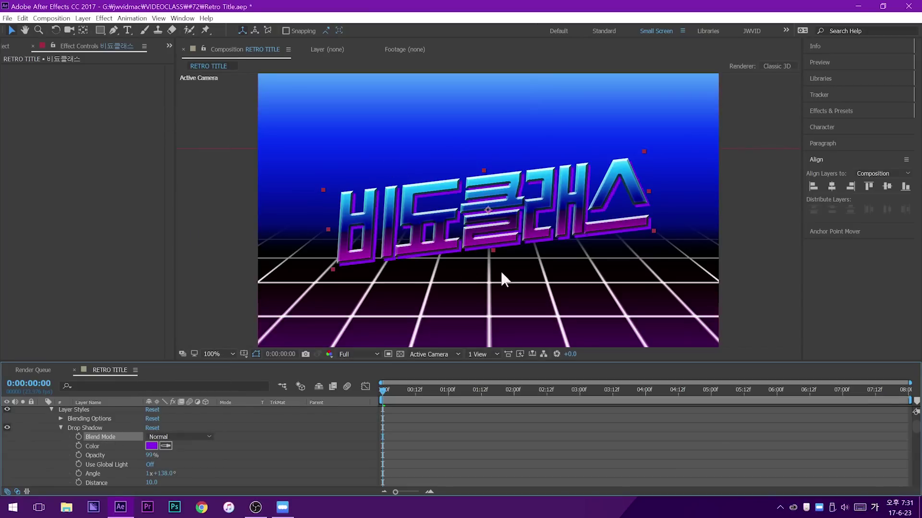
{"action": "left_click", "coordinate": [151, 446]}
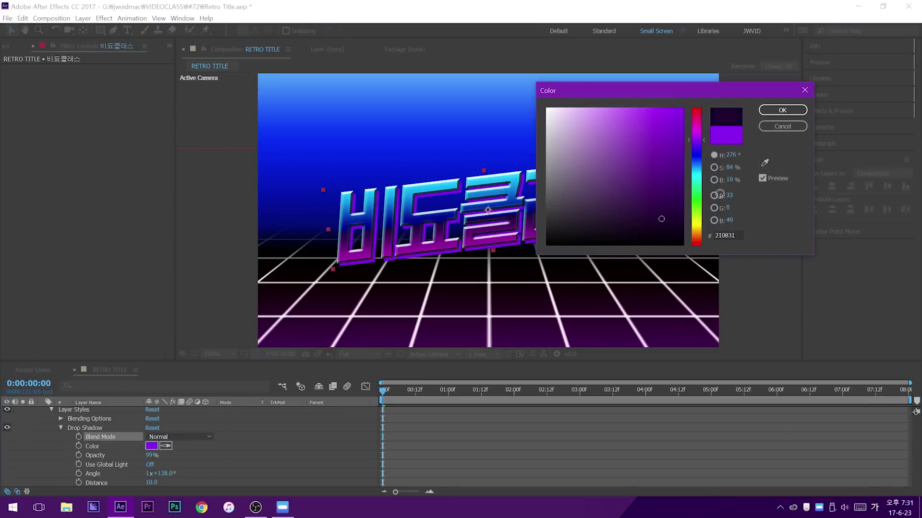
{"action": "left_click", "coordinate": [782, 110]}
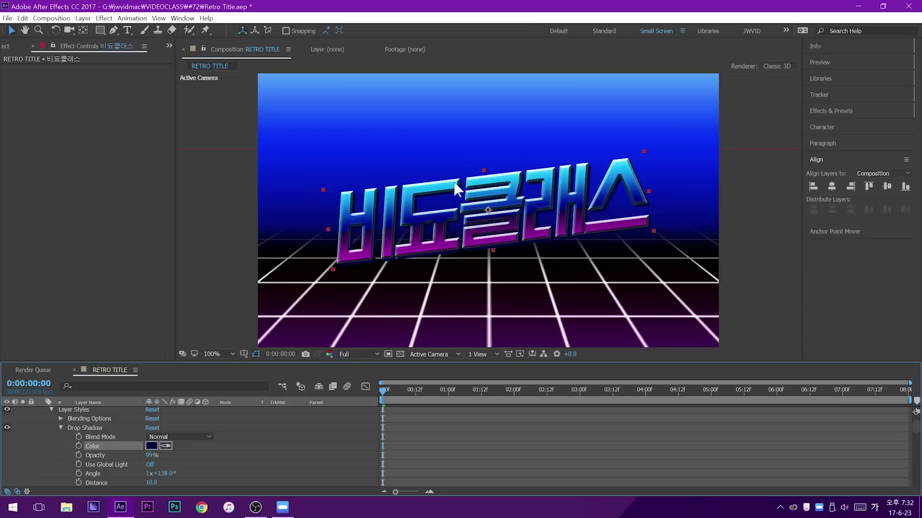
Create a Position keyframe for the title layer at 0:00:00:22 and move that keyframe to 0:00:02:06
{"action": "scroll", "coordinate": [468, 439], "scroll_direction": "up", "scroll_amount": 2}
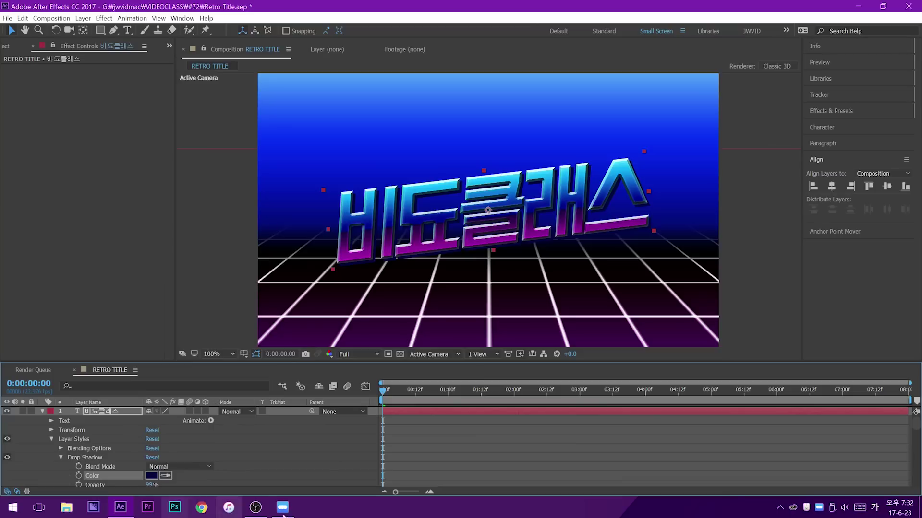
{"action": "left_click_drag", "start_coordinate": [407, 393], "coordinate": [442, 391]}
{"action": "left_click", "coordinate": [41, 411]}
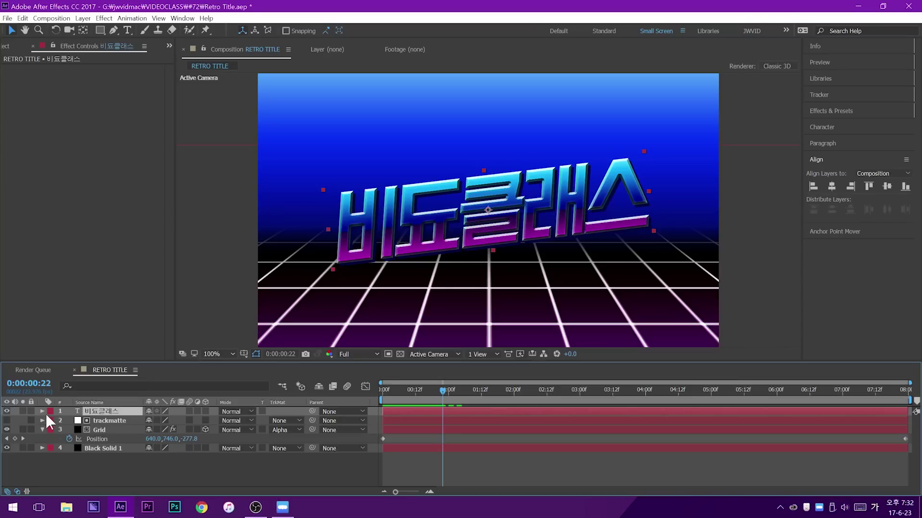
{"action": "key", "text": "Hangul"}
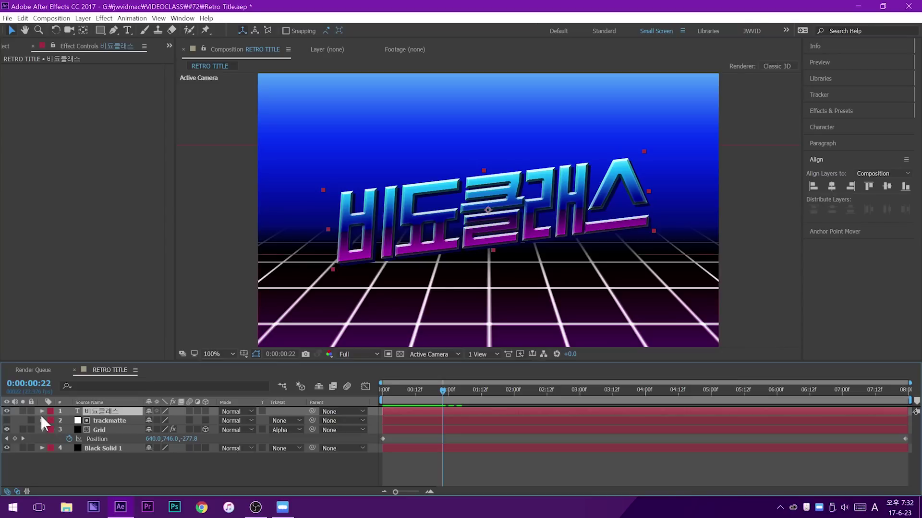
{"action": "key", "text": "p"}
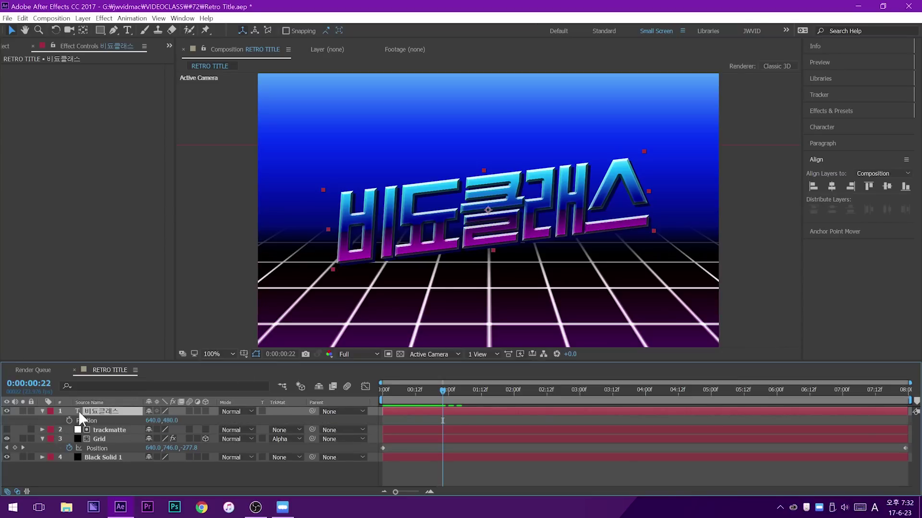
{"action": "left_click", "coordinate": [69, 420]}
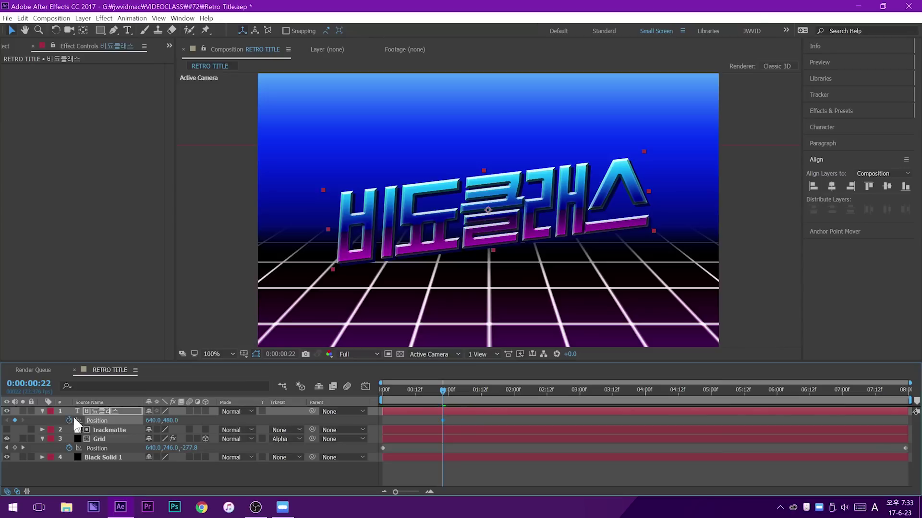
{"action": "left_click_drag", "start_coordinate": [444, 421], "coordinate": [536, 425]}
Place the title at about 853, 267 at 0:00:00:22 and bend its motion path into an arc
{"action": "left_click_drag", "start_coordinate": [515, 224], "coordinate": [554, 206]}
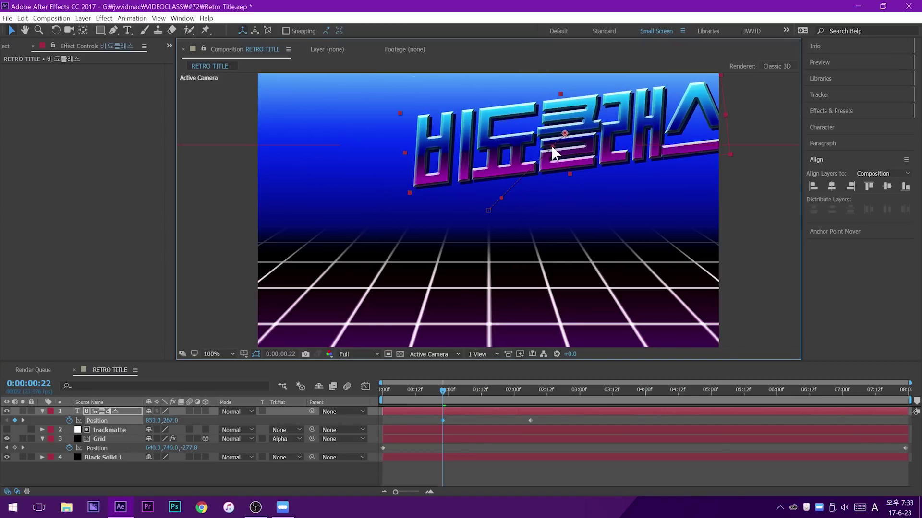
{"action": "left_click_drag", "start_coordinate": [565, 133], "coordinate": [491, 153]}
{"action": "left_click_drag", "start_coordinate": [451, 384], "coordinate": [443, 427]}
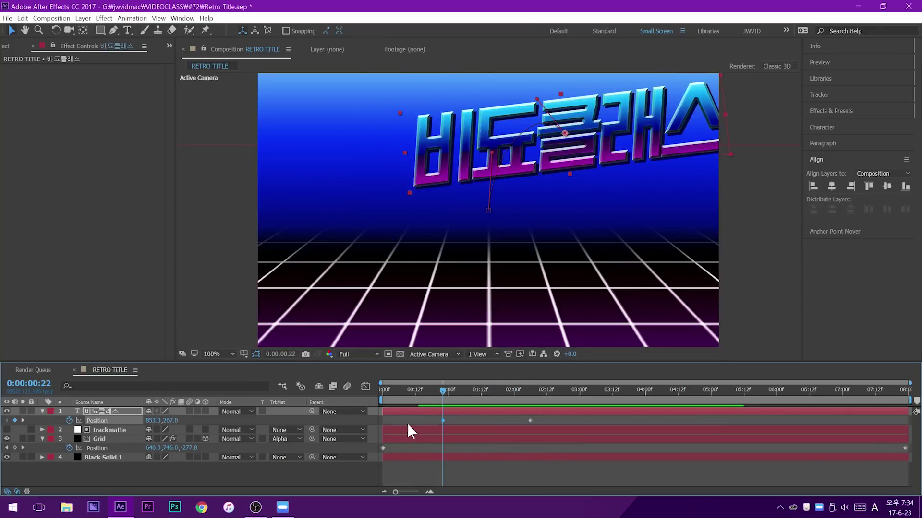
{"action": "left_click", "coordinate": [572, 175]}
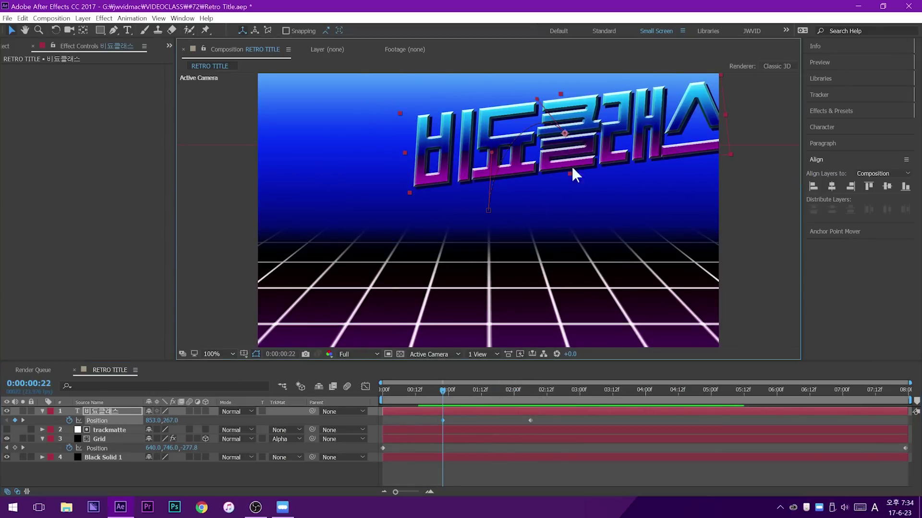
Add 100% Scale keyframes to the title layer at 0:00:00:22 and 0:00:02:06
{"action": "left_click", "coordinate": [109, 410]}
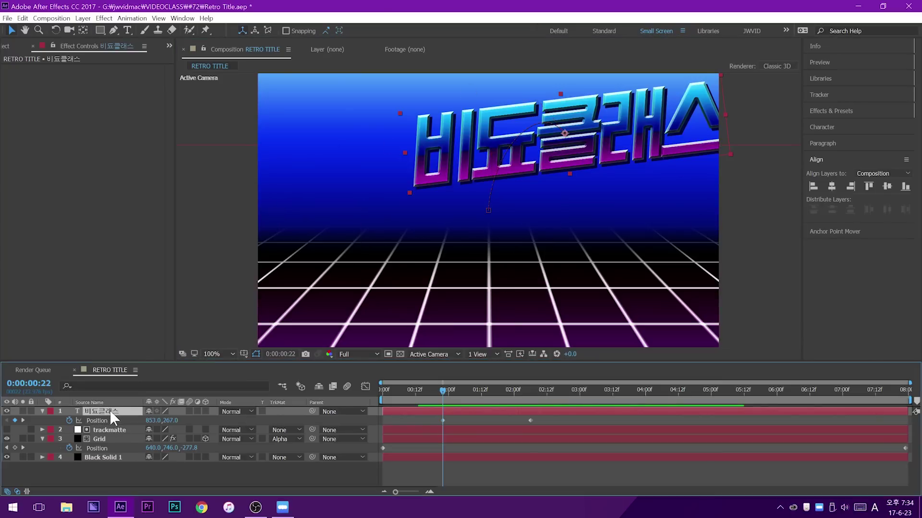
{"action": "key", "text": "shift+s"}
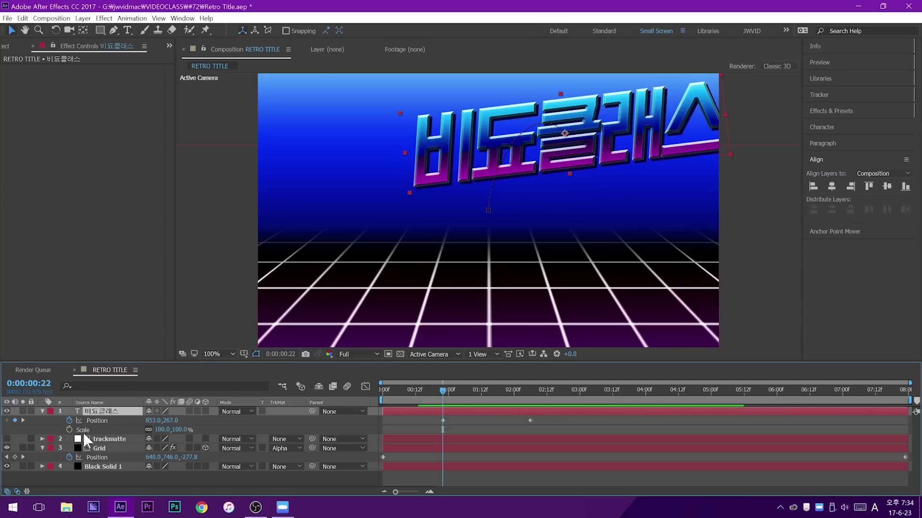
{"action": "left_click", "coordinate": [69, 429]}
{"action": "left_click_drag", "start_coordinate": [443, 389], "coordinate": [532, 394]}
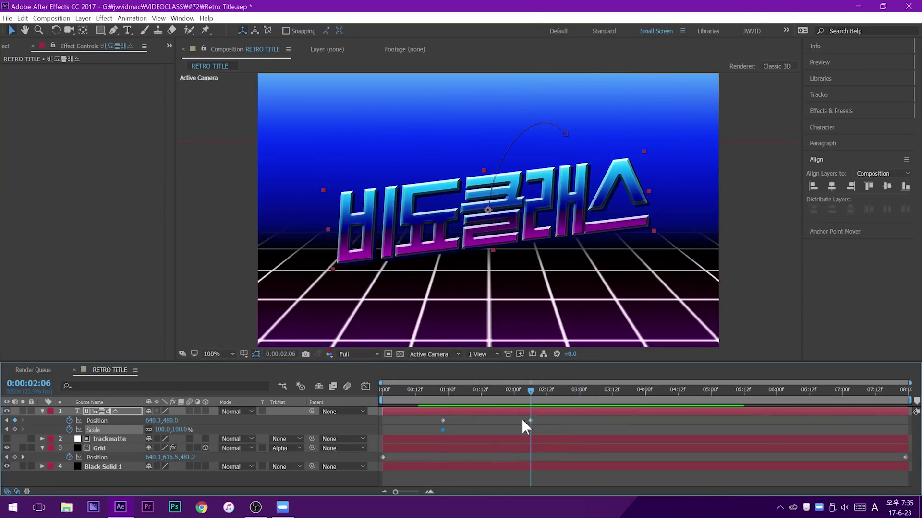
{"action": "left_click", "coordinate": [512, 425]}
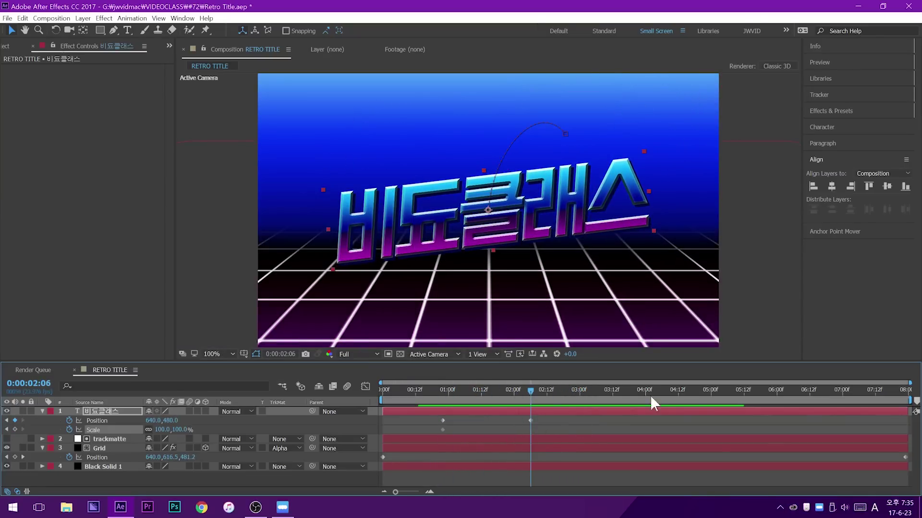
{"action": "left_click", "coordinate": [15, 429]}
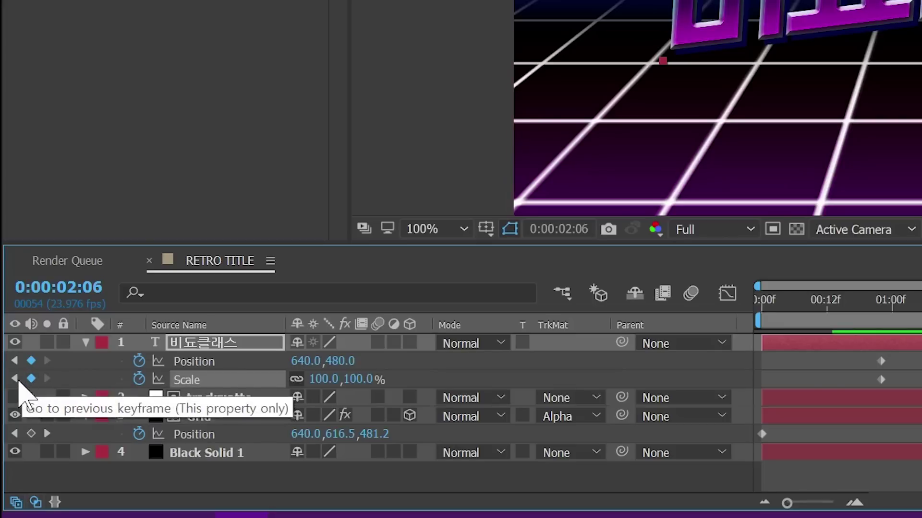
Set the title's Scale to 0% at the 0:00:00:22 keyframe
{"action": "left_click", "coordinate": [14, 379]}
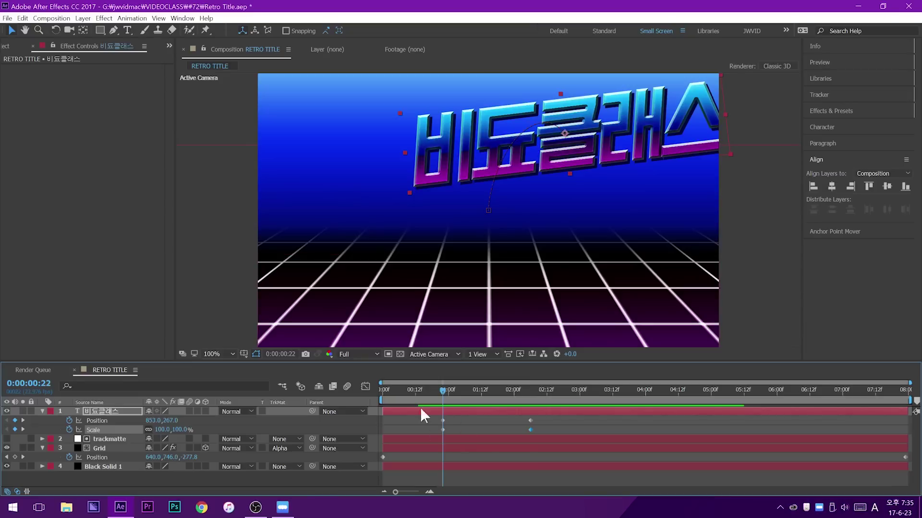
{"action": "left_click", "coordinate": [155, 427]}
{"action": "type", "text": "0"}
{"action": "key", "text": "Return"}
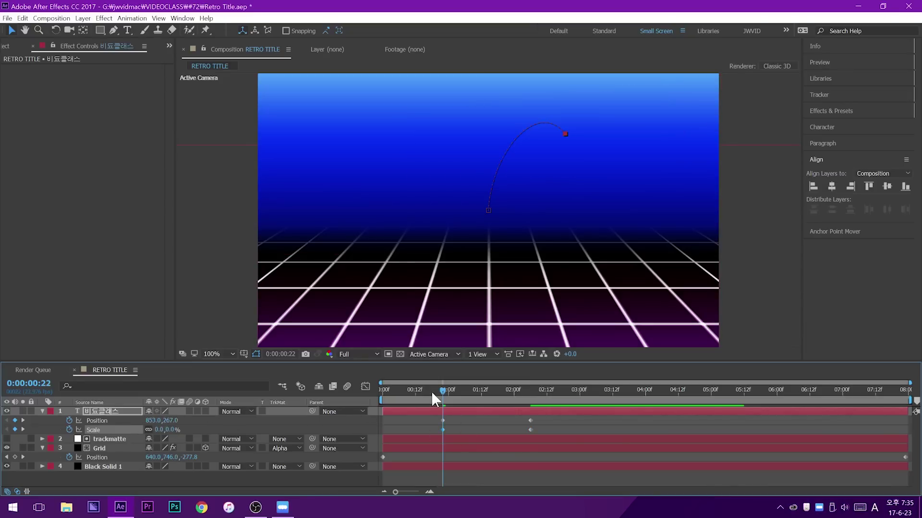
Preview the title's fly-in animation and look briefly at its keyframes in the Graph Editor
{"action": "left_click_drag", "start_coordinate": [461, 390], "coordinate": [533, 401]}
{"action": "key", "text": "space"}
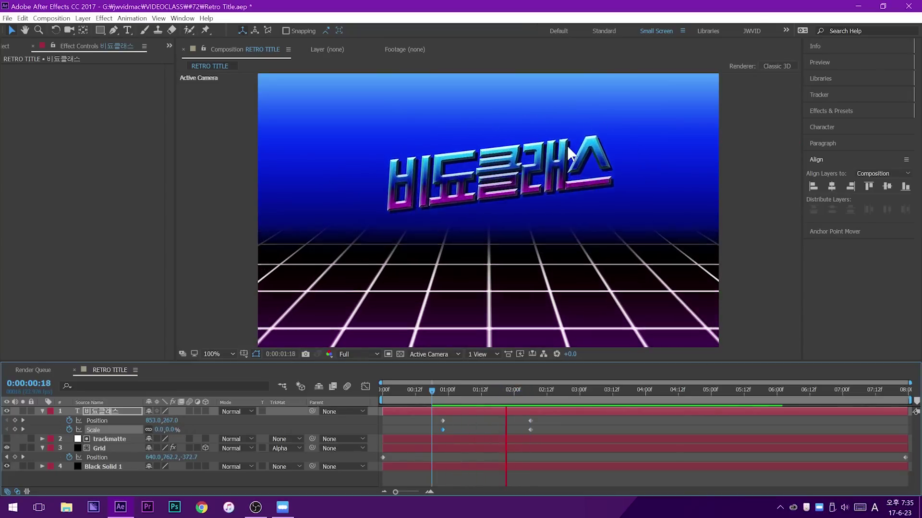
{"action": "key", "text": "space"}
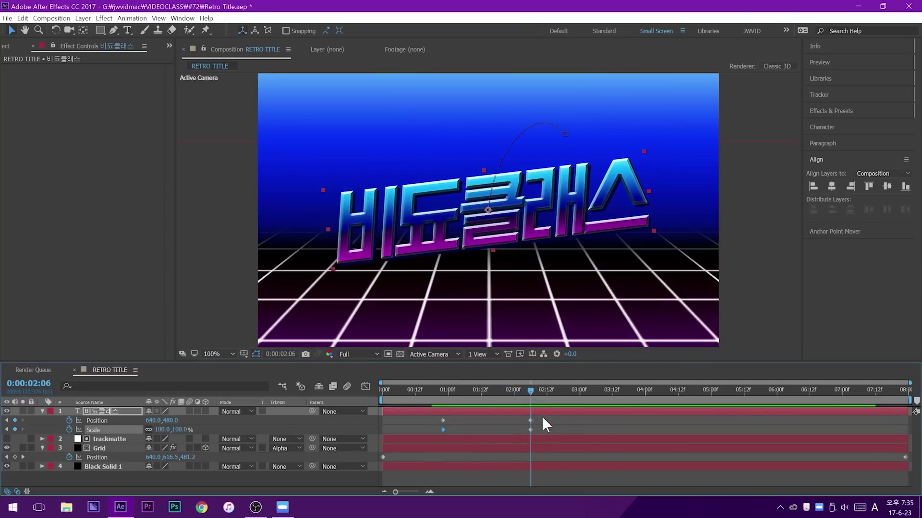
{"action": "left_click", "coordinate": [366, 391]}
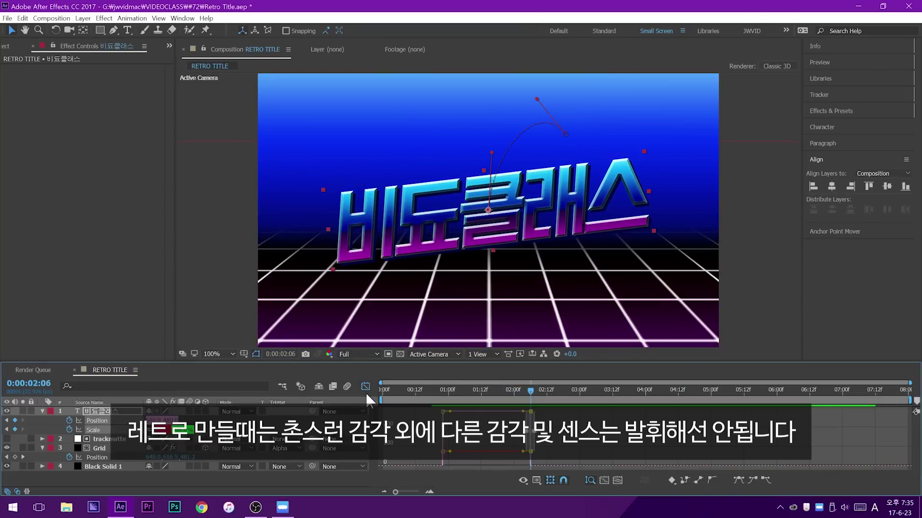
{"action": "left_click", "coordinate": [365, 391]}
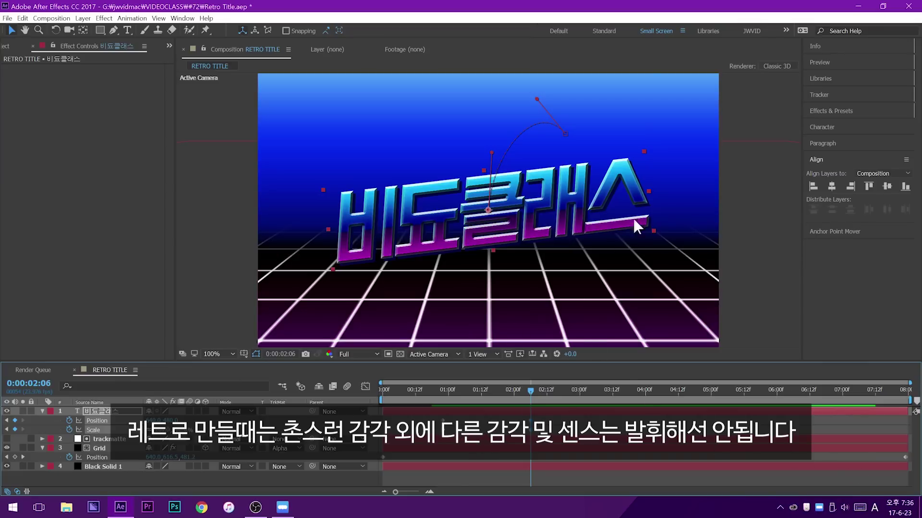
Step back to 0:00:00:18 and play the title's fly-in from just before it begins
{"action": "key", "text": "Page_Up"}
{"action": "key", "text": "Page_Up"}
{"action": "key", "text": "Page_Up"}
{"action": "key", "text": "Page_Up"}
{"action": "key", "text": "Page_Up"}
{"action": "key", "text": "Page_Up"}
{"action": "key", "text": "Page_Up"}
{"action": "key", "text": "Page_Up"}
{"action": "key", "text": "Page_Up"}
{"action": "key", "text": "Page_Up"}
{"action": "key", "text": "Page_Up"}
{"action": "key", "text": "Page_Up"}
{"action": "key", "text": "Page_Up"}
{"action": "key", "text": "Page_Up"}
{"action": "key", "text": "Page_Up"}
{"action": "key", "text": "Page_Up"}
{"action": "key", "text": "Page_Up"}
{"action": "key", "text": "Page_Up"}
{"action": "key", "text": "Page_Up"}
{"action": "key", "text": "Page_Up"}
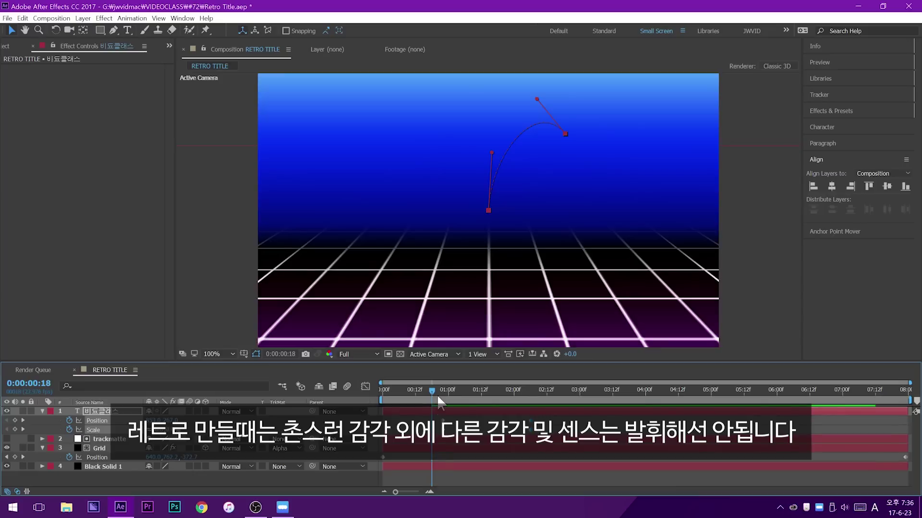
{"action": "key", "text": "space"}
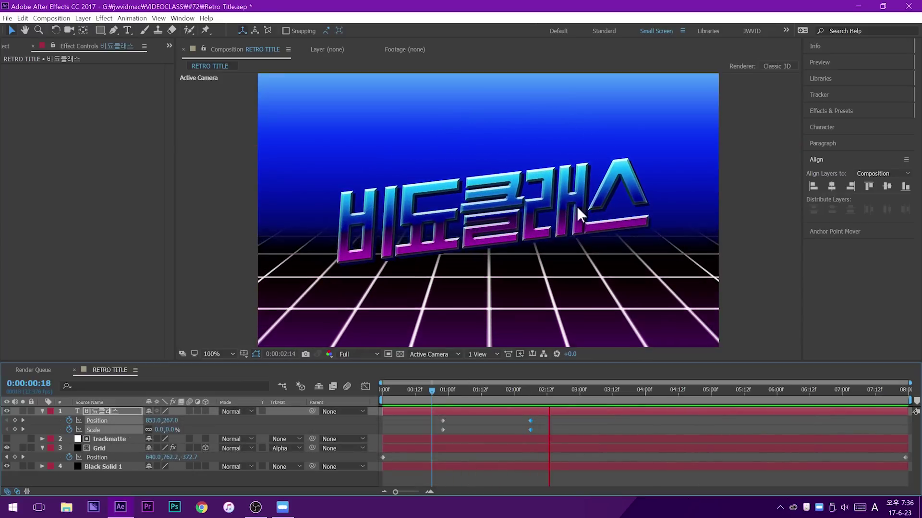
Try animating the title's rotation with keyframes at 0:00:02:05 and -76.8° at 0:00:01:02, and undo it
{"action": "left_click_drag", "start_coordinate": [465, 403], "coordinate": [528, 412]}
{"action": "key", "text": "r"}
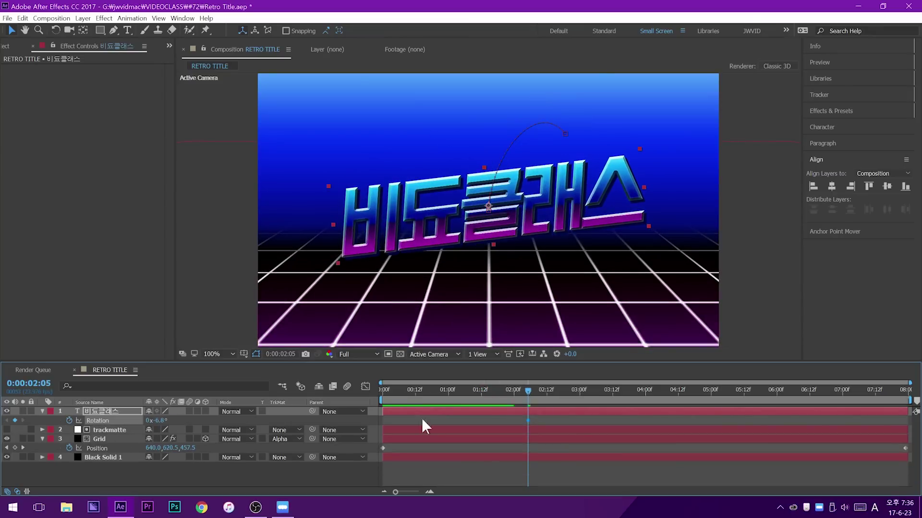
{"action": "left_click", "coordinate": [454, 393]}
{"action": "left_click_drag", "start_coordinate": [156, 420], "coordinate": [122, 421]}
{"action": "left_click", "coordinate": [42, 411]}
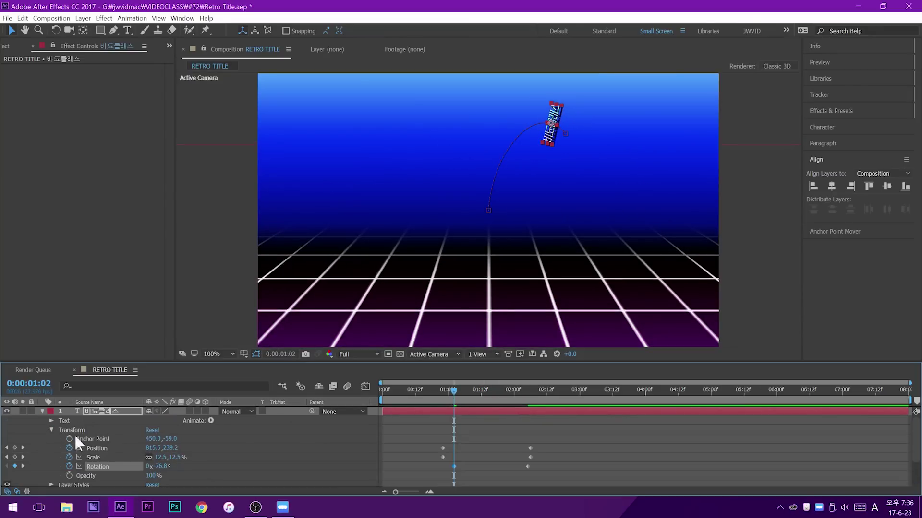
{"action": "key", "text": "ctrl+z"}
{"action": "key", "text": "ctrl+z"}
Pre-compose the title layer, moving all attributes into the new composition
{"action": "mouse_move", "coordinate": [498, 391]}
{"action": "left_mouse_down"}
{"action": "mouse_move", "coordinate": [486, 437]}
{"action": "mouse_move", "coordinate": [564, 446]}
{"action": "mouse_move", "coordinate": [459, 433]}
{"action": "mouse_move", "coordinate": [629, 413]}
{"action": "mouse_move", "coordinate": [425, 377]}
{"action": "mouse_move", "coordinate": [508, 402]}
{"action": "left_mouse_up"}
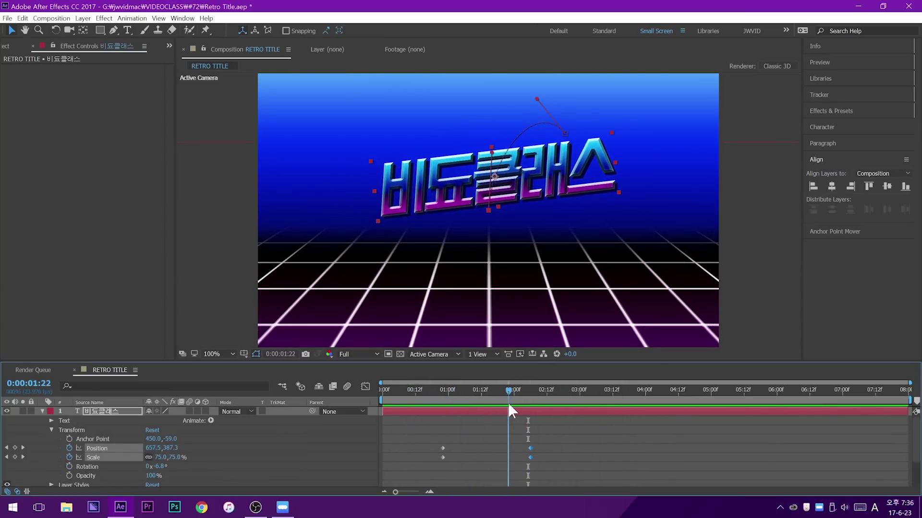
{"action": "right_click", "coordinate": [481, 409]}
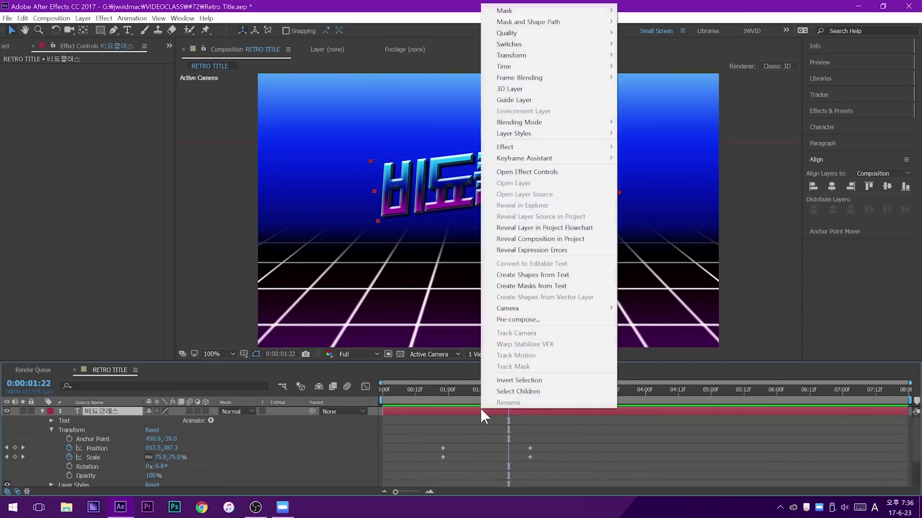
{"action": "left_click", "coordinate": [517, 320]}
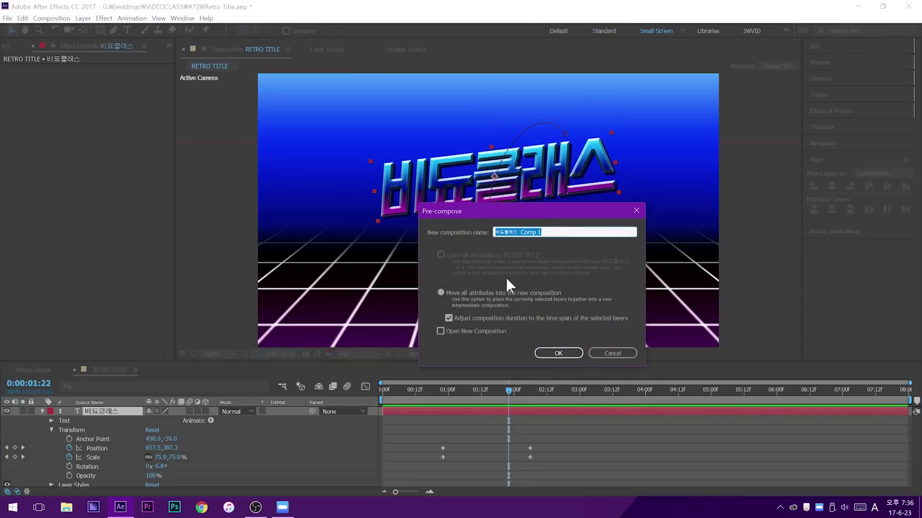
{"action": "left_click", "coordinate": [441, 292]}
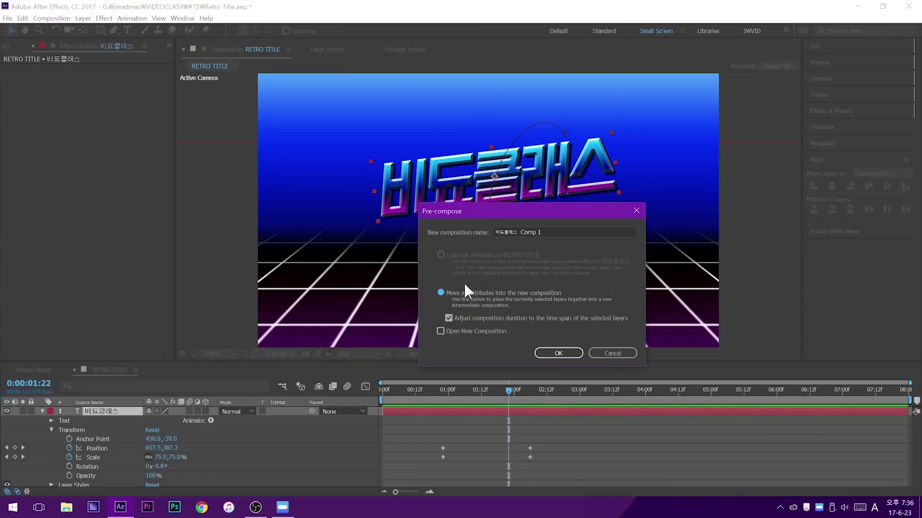
{"action": "left_click", "coordinate": [562, 354]}
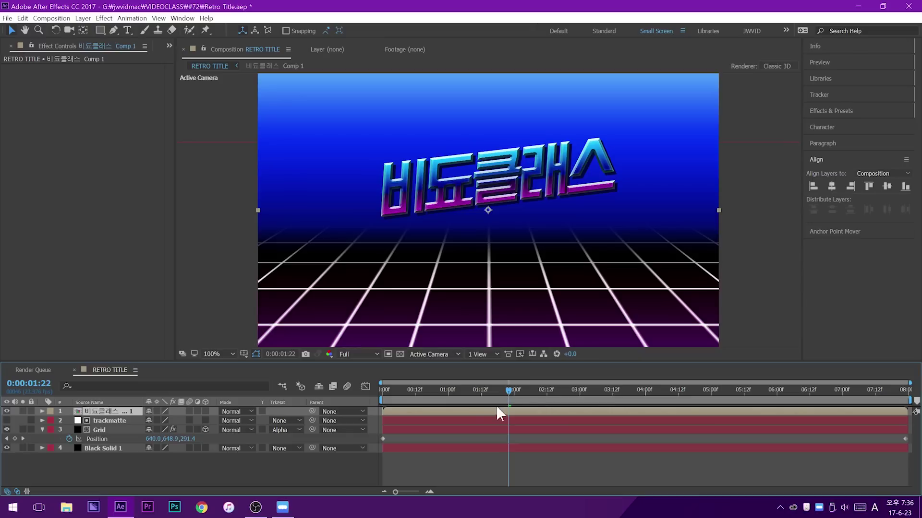
Open the pre-composed title, scrub through it to 0:00:03:13, and compare it with the RETRO TITLE composition
{"action": "double_click", "coordinate": [509, 411]}
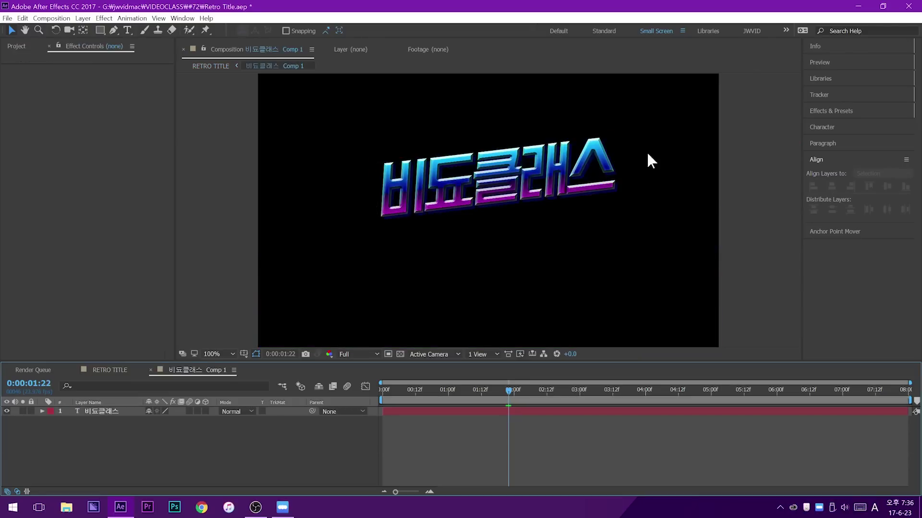
{"action": "left_click", "coordinate": [514, 398]}
{"action": "left_click_drag", "start_coordinate": [514, 398], "coordinate": [614, 396]}
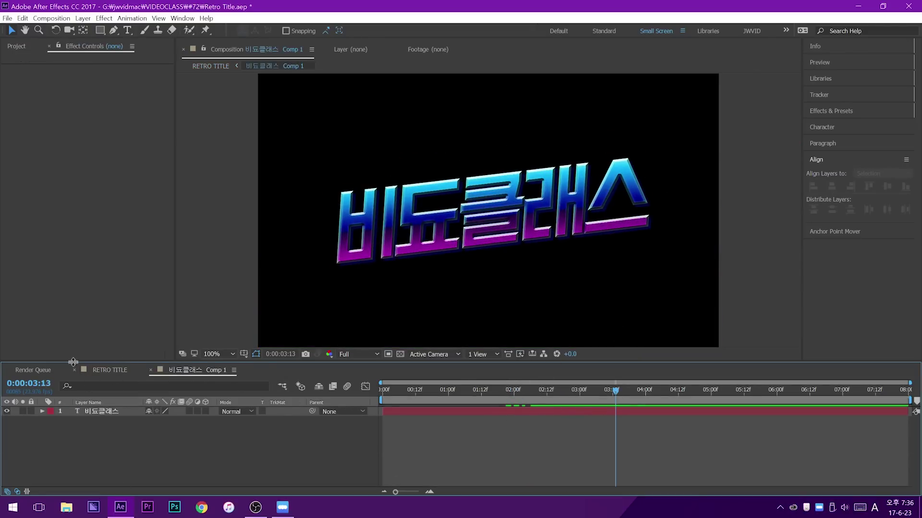
{"action": "left_click", "coordinate": [108, 368]}
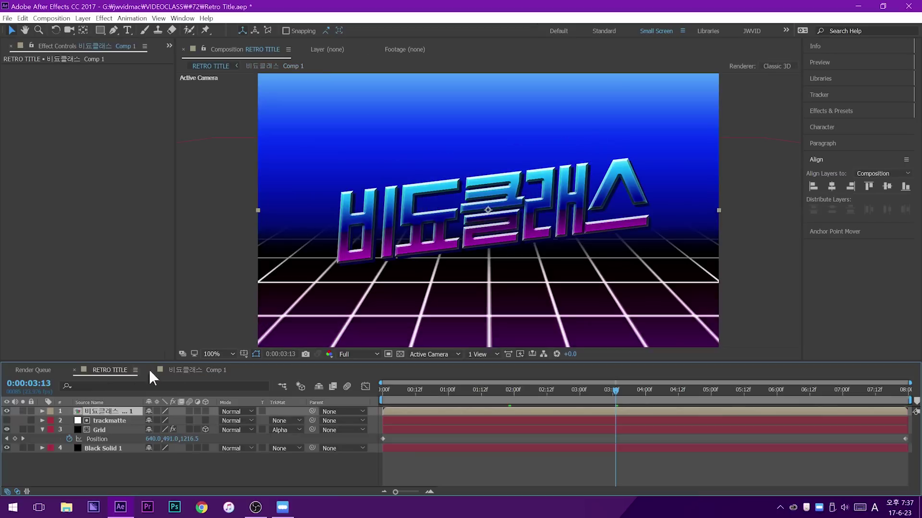
{"action": "left_click", "coordinate": [189, 370]}
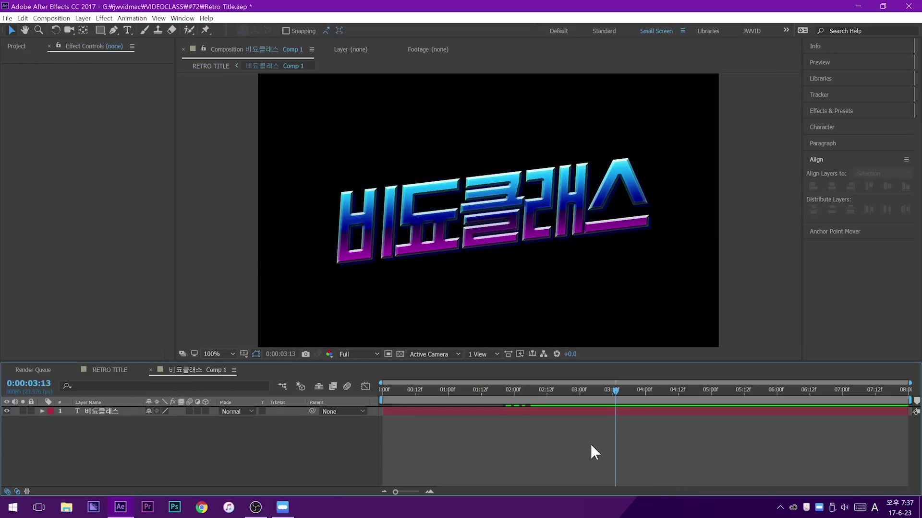
{"action": "key", "text": "Tab"}
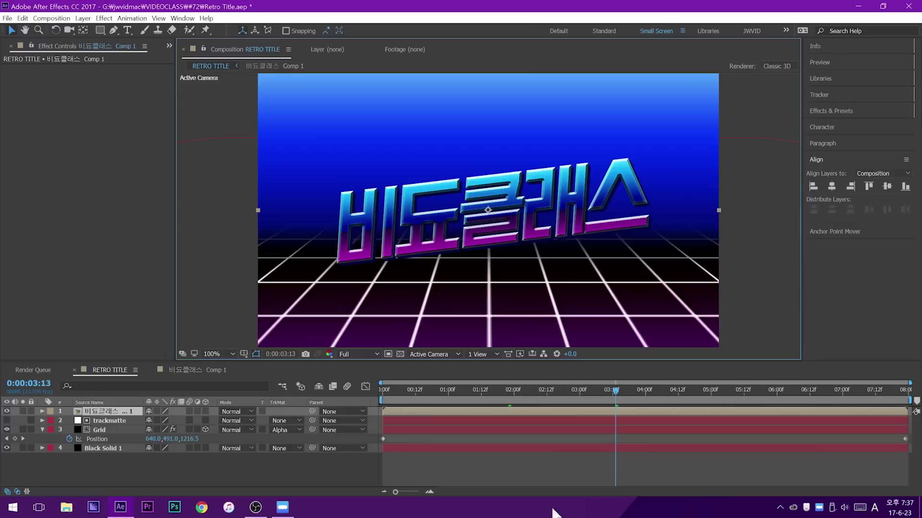
Apply the Echo effect to the pre-composed title in RETRO TITLE and go to 0:00:01:12, during the fly-in
{"action": "left_click_drag", "start_coordinate": [545, 390], "coordinate": [566, 384]}
{"action": "left_click", "coordinate": [105, 18]}
{"action": "mouse_move", "coordinate": [179, 291]}
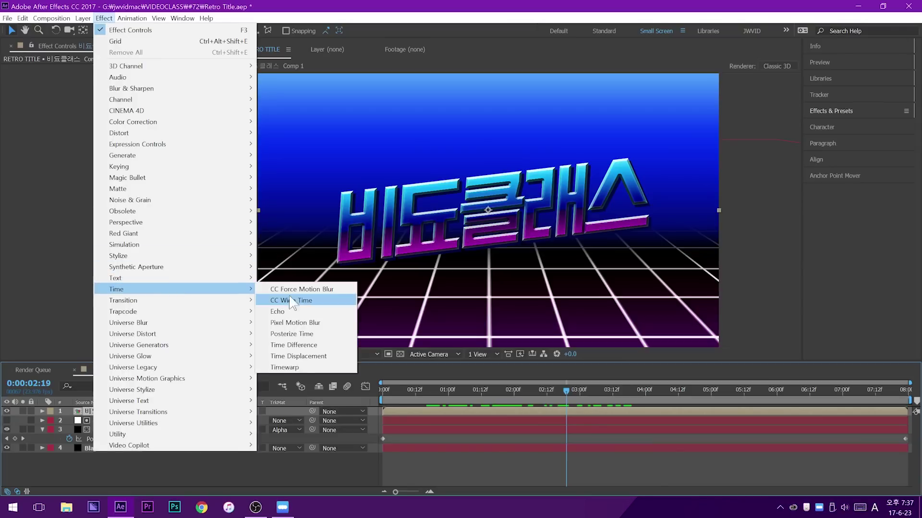
{"action": "left_click", "coordinate": [278, 312]}
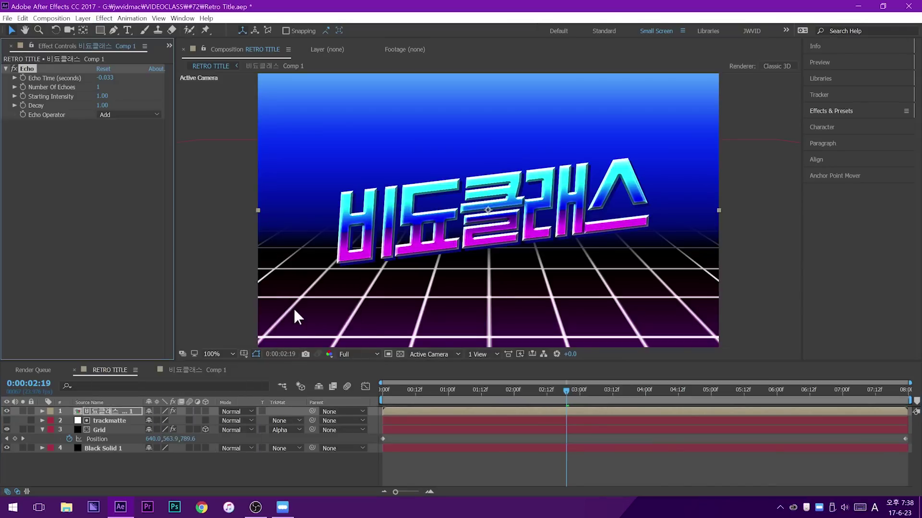
{"action": "left_click_drag", "start_coordinate": [530, 395], "coordinate": [480, 395]}
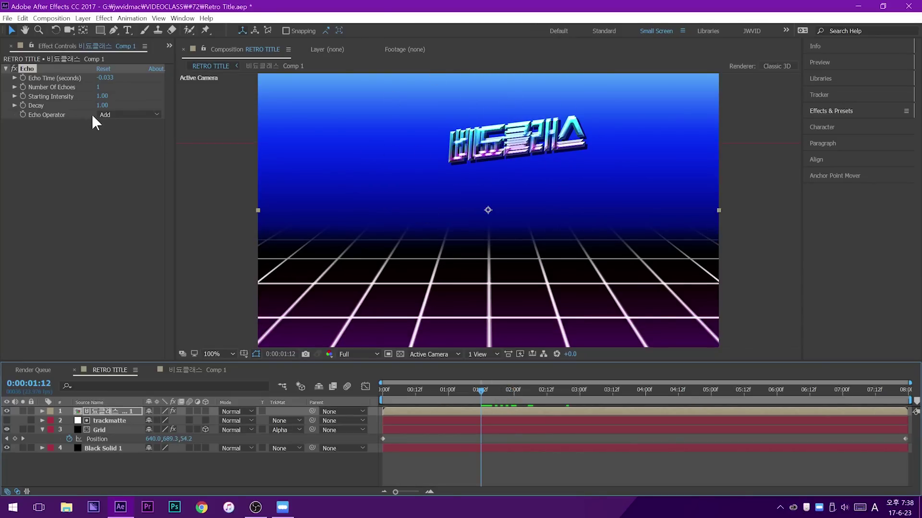
Set the title's Echo Time to -0.133 seconds and its Number Of Echoes to 6
{"action": "left_click", "coordinate": [145, 115]}
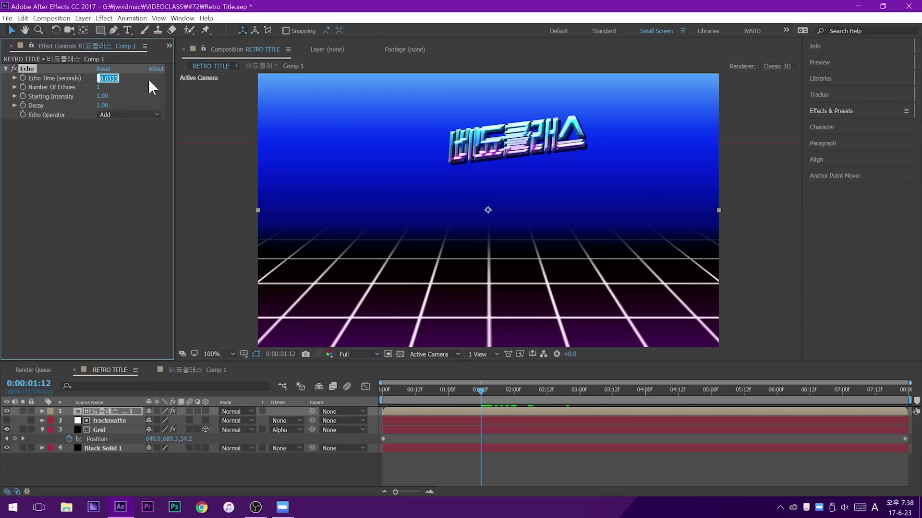
{"action": "type", "text": "-0.033"}
{"action": "key", "text": "Return"}
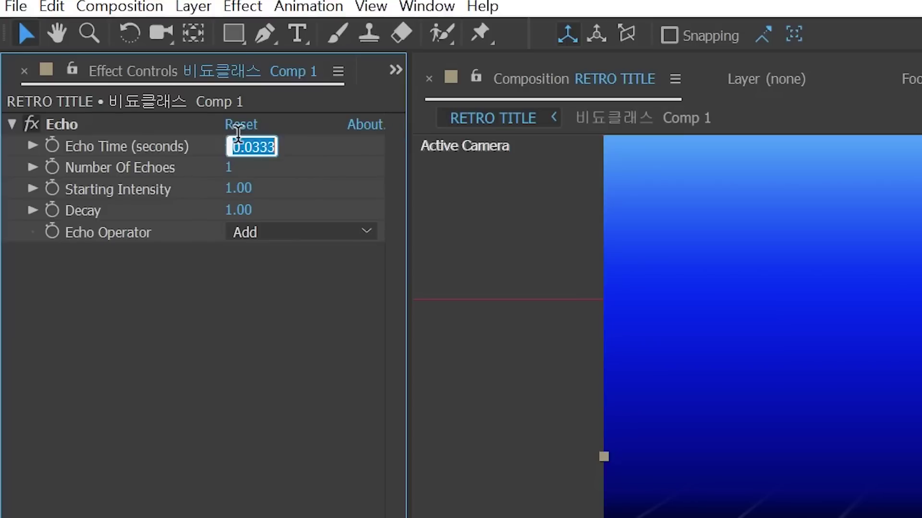
{"action": "type", "text": "0.133"}
{"action": "key", "text": "Return"}
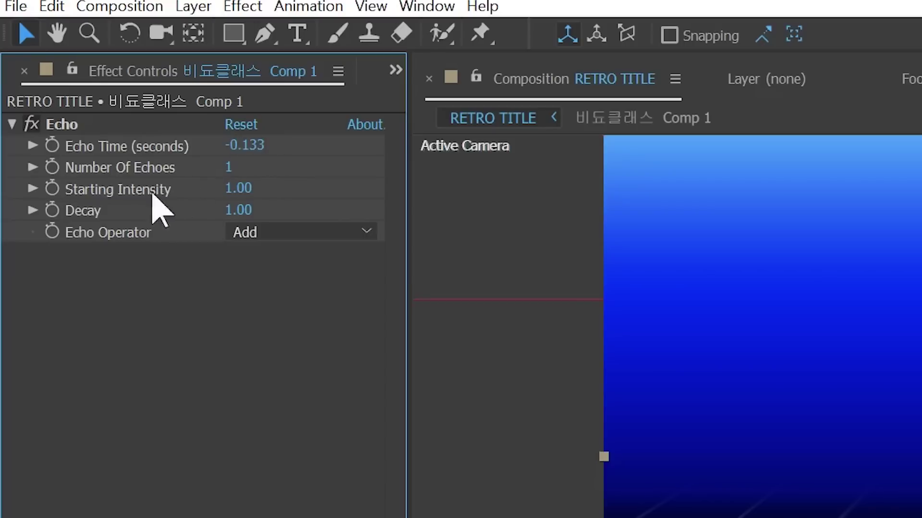
{"action": "left_click", "coordinate": [228, 167]}
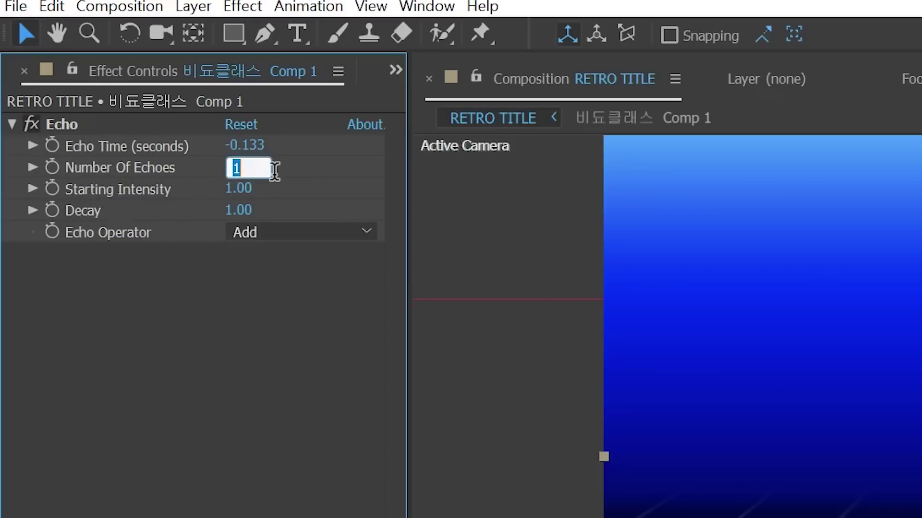
{"action": "type", "text": "6"}
{"action": "key", "text": "Return"}
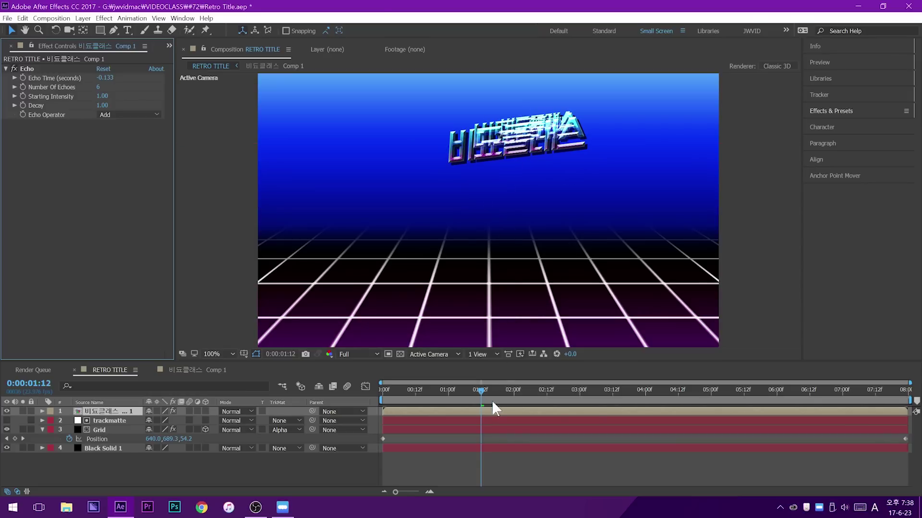
Preview the echo trail, undo the last change to Number Of Echoes, and go to 0:00:01:19
{"action": "key", "text": "space"}
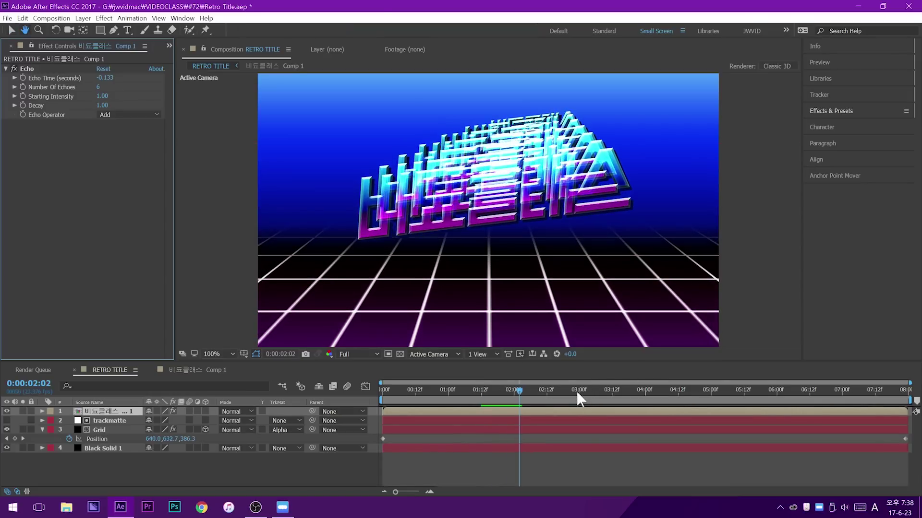
{"action": "left_click", "coordinate": [483, 118]}
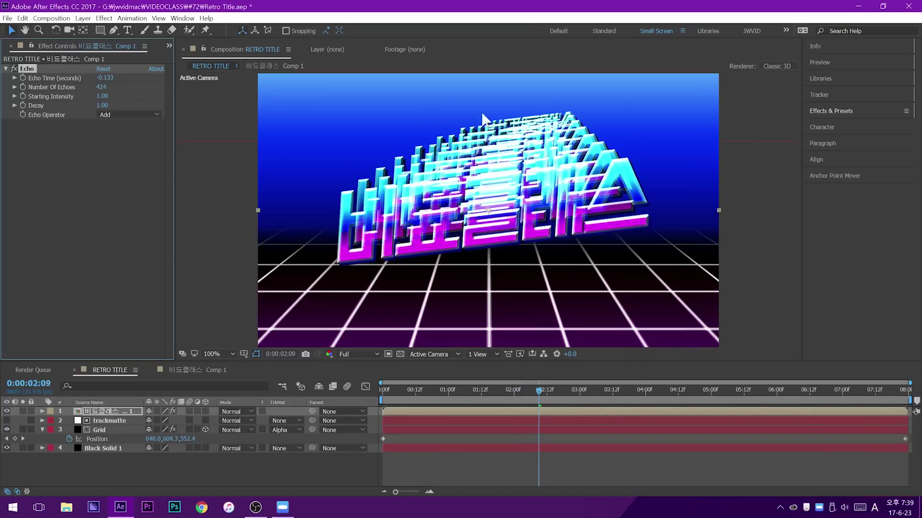
{"action": "key", "text": "ctrl+z"}
{"action": "mouse_move", "coordinate": [505, 388]}
{"action": "left_mouse_down"}
{"action": "mouse_move", "coordinate": [471, 390]}
{"action": "mouse_move", "coordinate": [491, 389]}
{"action": "left_mouse_up"}
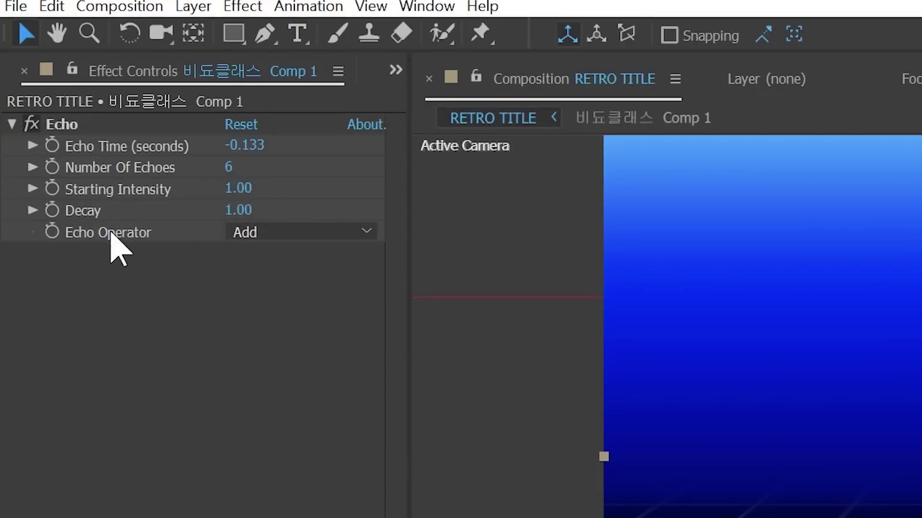
Set the Echo Operator to Composite In Front and the echo's Decay to 0.73
{"action": "left_click", "coordinate": [303, 231]}
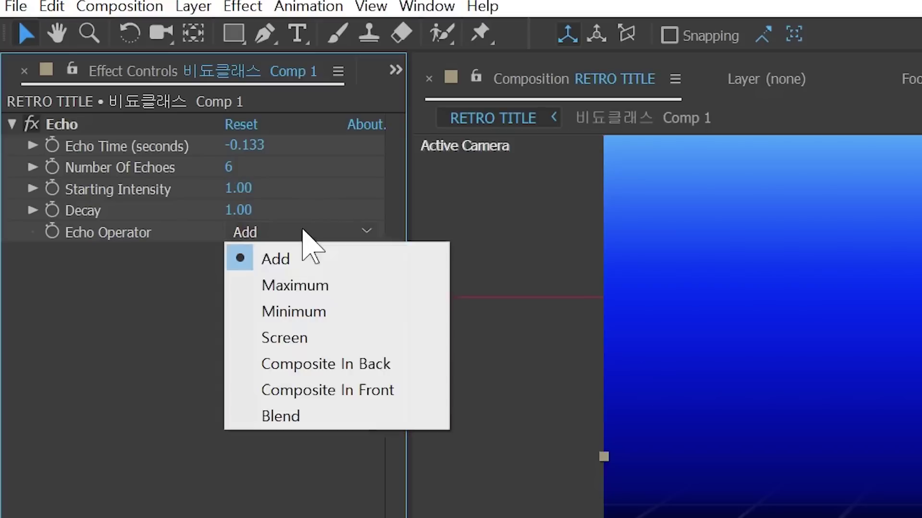
{"action": "left_click", "coordinate": [350, 388]}
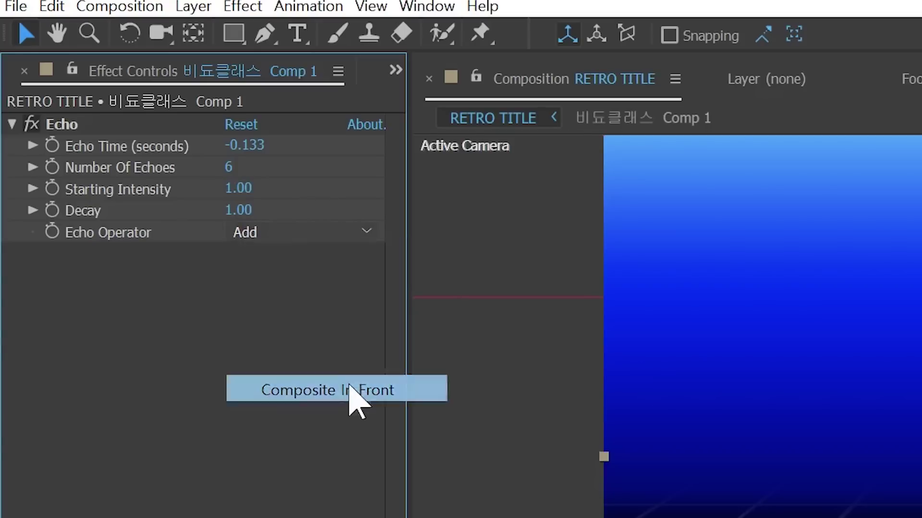
{"action": "left_click", "coordinate": [300, 232]}
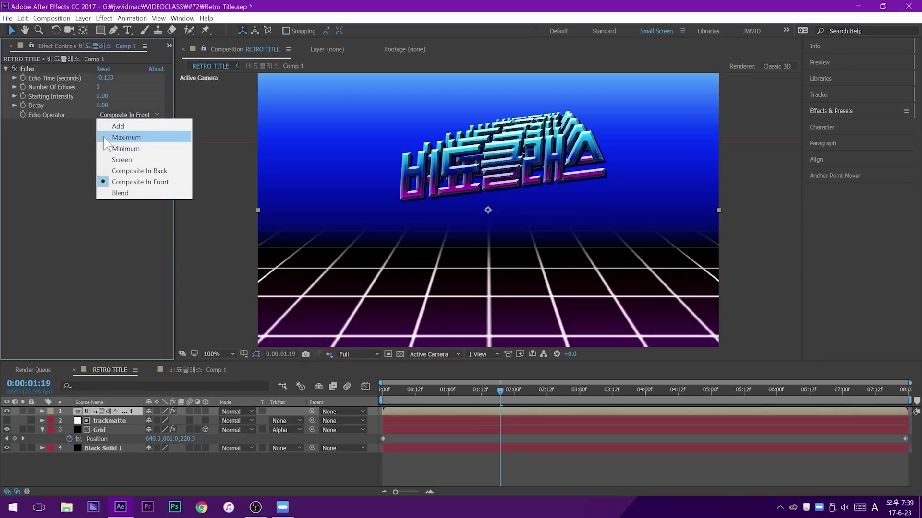
{"action": "left_click", "coordinate": [157, 184]}
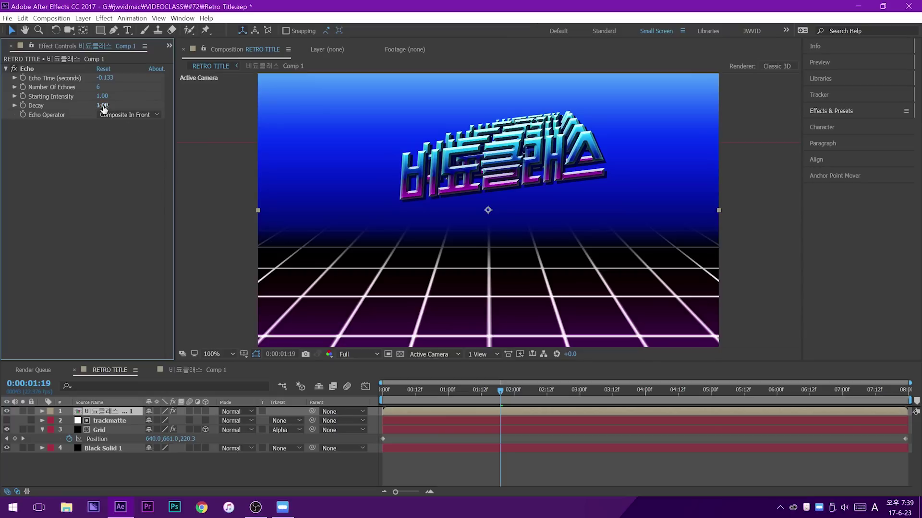
{"action": "left_click_drag", "start_coordinate": [102, 105], "coordinate": [91, 109]}
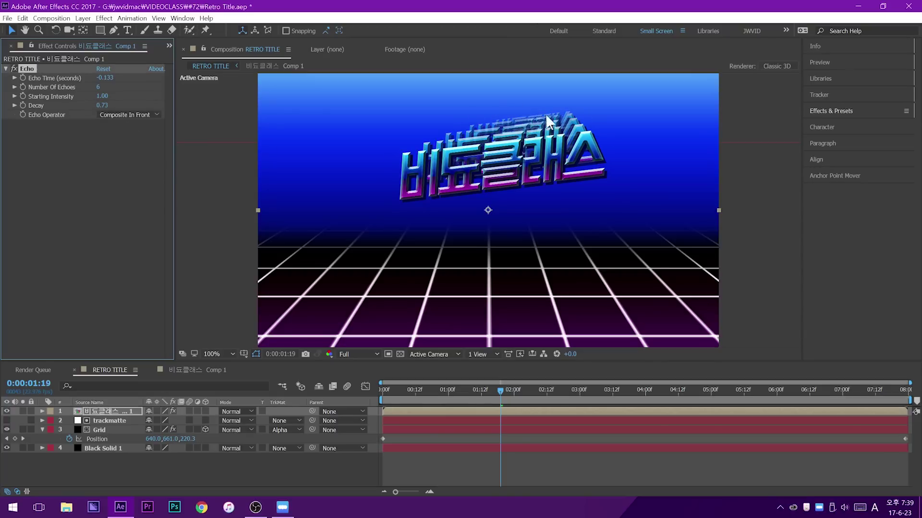
{"action": "key", "text": "space"}
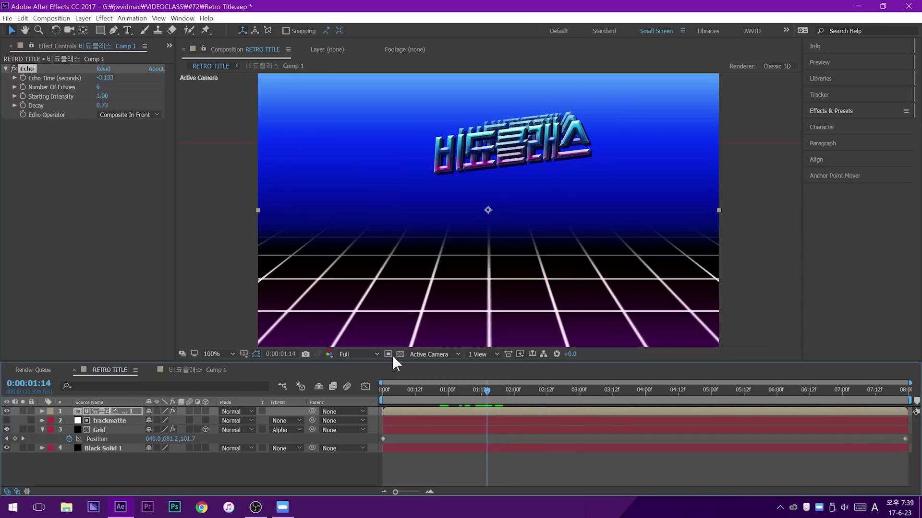
Try a Starting Intensity of 0.70 for the title's echo and play the fly-in
{"action": "left_click_drag", "start_coordinate": [103, 96], "coordinate": [33, 148]}
{"action": "left_click_drag", "start_coordinate": [515, 218], "coordinate": [105, 99]}
{"action": "left_click", "coordinate": [105, 96]}
{"action": "type", "text": ".7"}
{"action": "key", "text": "Return"}
{"action": "key", "text": "space"}
{"action": "key", "text": "space"}
{"action": "left_click_drag", "start_coordinate": [535, 396], "coordinate": [463, 407]}
{"action": "key", "text": "space"}
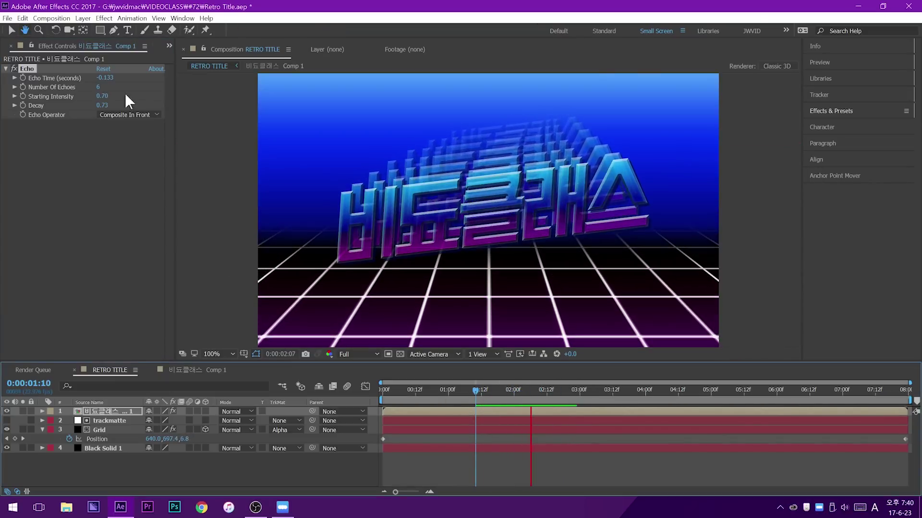
Set the echo's Starting Intensity to 0.80 and play the composition from the beginning
{"action": "left_click", "coordinate": [102, 95]}
{"action": "type", "text": ".8"}
{"action": "key", "text": "Return"}
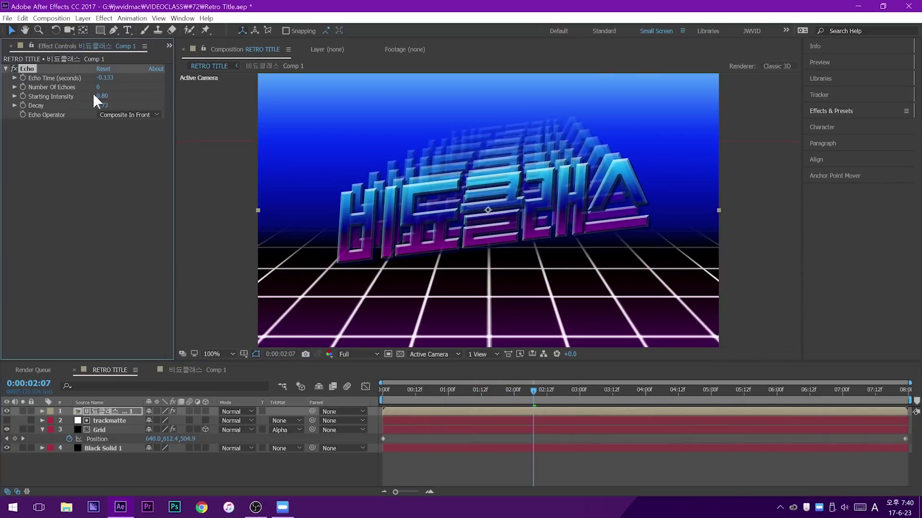
{"action": "key", "text": "space"}
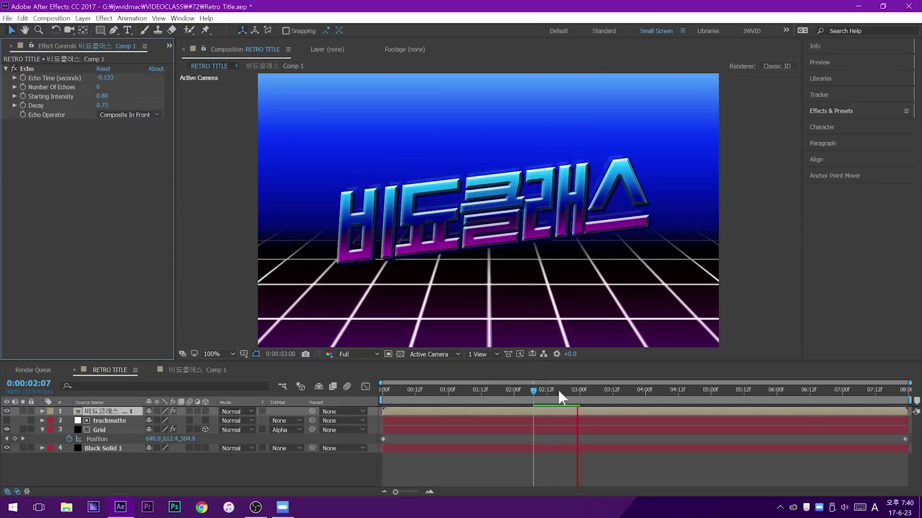
{"action": "key", "text": "space"}
{"action": "key", "text": "Home"}
{"action": "key", "text": "space"}
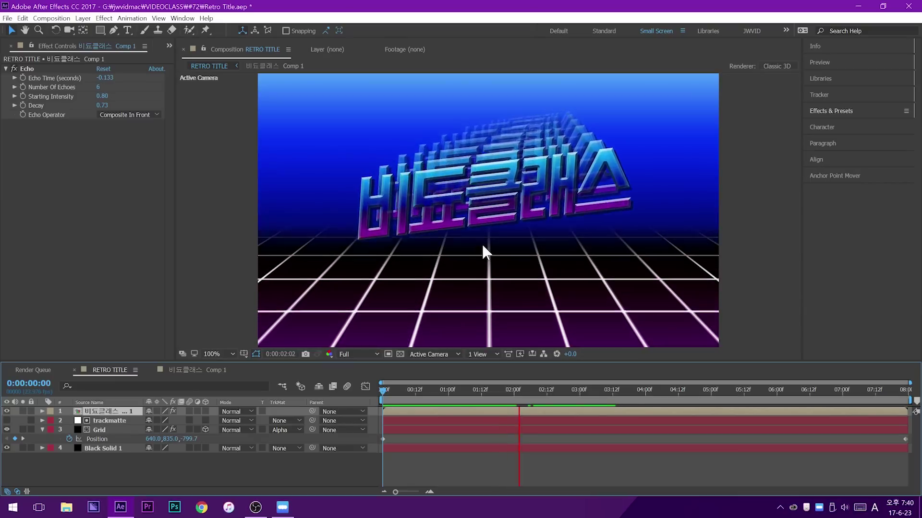
{"action": "key", "text": "space"}
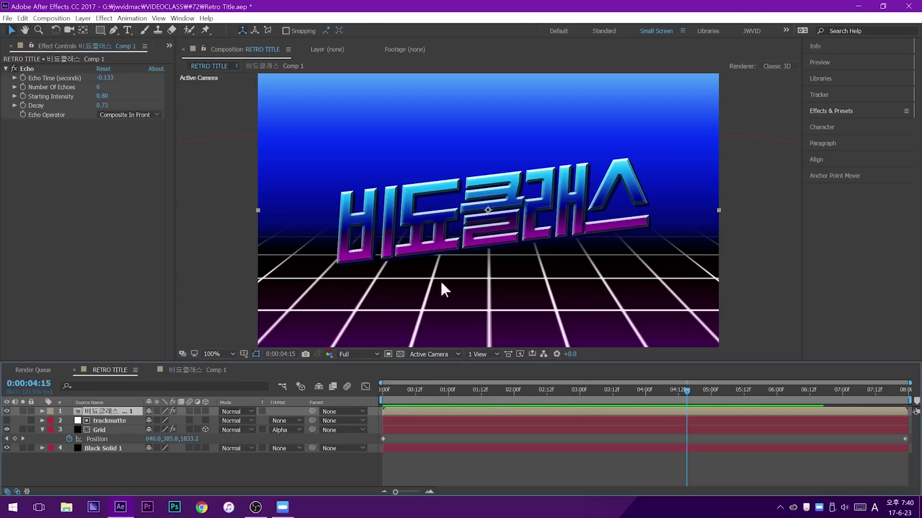
Change the Grid layer's line color to light blue, 8ECDFF
{"action": "left_click", "coordinate": [101, 429]}
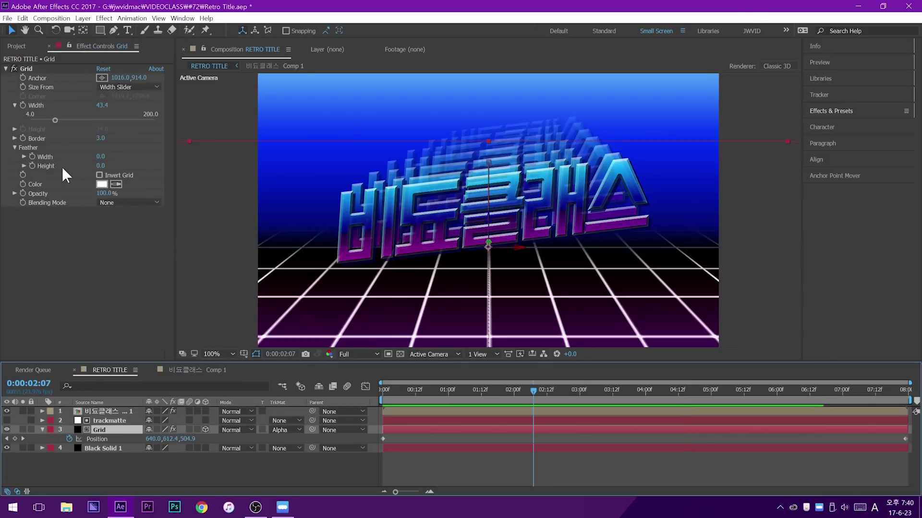
{"action": "left_click", "coordinate": [102, 184]}
{"action": "left_click", "coordinate": [611, 169]}
{"action": "left_click_drag", "start_coordinate": [619, 128], "coordinate": [477, 1]}
{"action": "mouse_move", "coordinate": [535, 2]}
{"action": "left_mouse_down"}
{"action": "mouse_move", "coordinate": [598, 28]}
{"action": "mouse_move", "coordinate": [577, 67]}
{"action": "mouse_move", "coordinate": [691, 55]}
{"action": "left_mouse_up"}
{"action": "left_click_drag", "start_coordinate": [637, 150], "coordinate": [542, 105]}
{"action": "left_click", "coordinate": [697, 173]}
{"action": "left_click_drag", "start_coordinate": [699, 179], "coordinate": [699, 175]}
{"action": "left_click", "coordinate": [607, 108]}
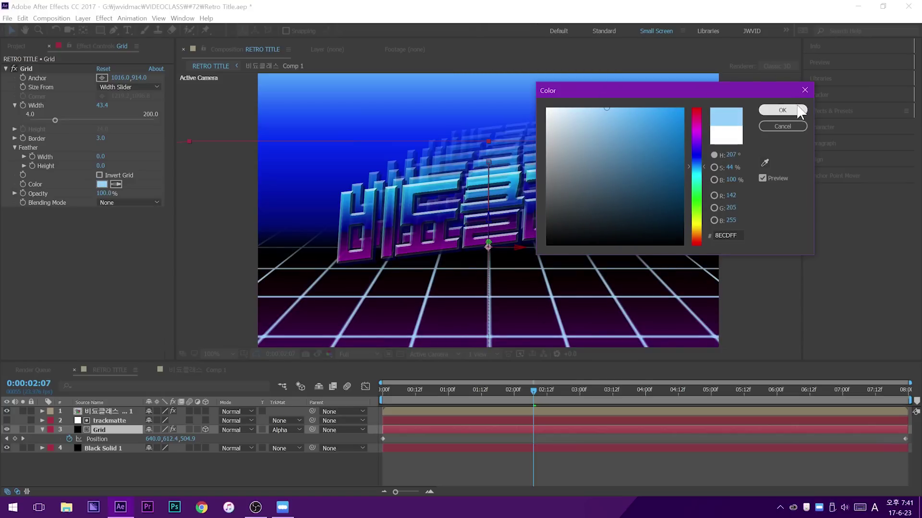
{"action": "left_click", "coordinate": [782, 110]}
Add a Glow to the Grid layer with threshold 51%, radius 9 and intensity 1, and preview the animation
{"action": "left_click", "coordinate": [103, 18]}
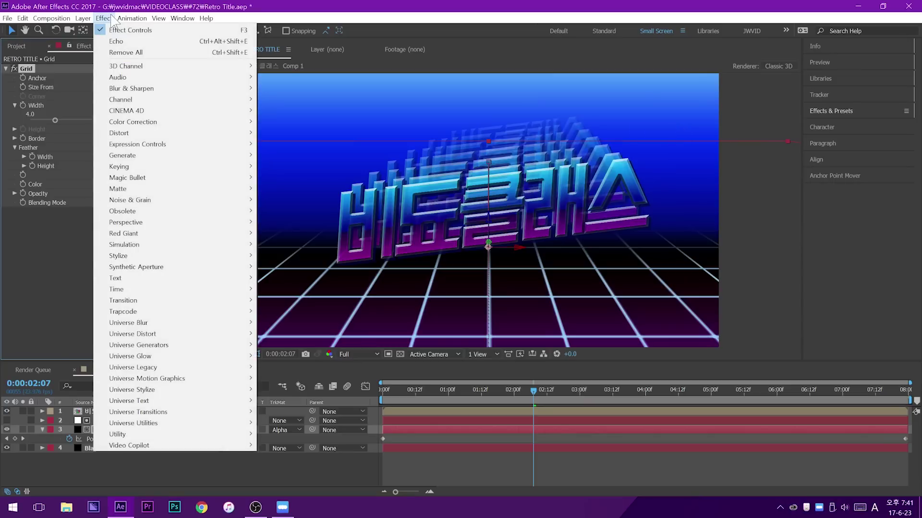
{"action": "mouse_move", "coordinate": [195, 253]}
{"action": "left_click", "coordinate": [309, 423]}
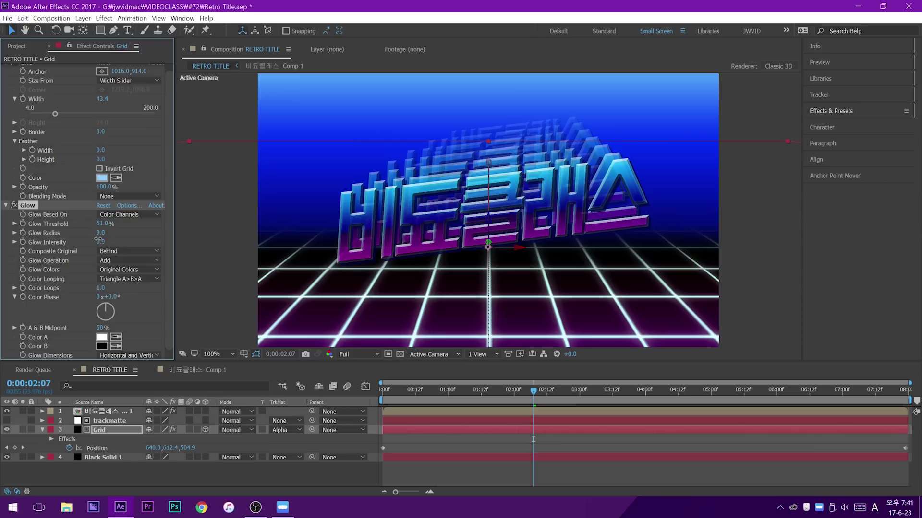
{"action": "left_click", "coordinate": [100, 241]}
{"action": "type", "text": "1"}
{"action": "key", "text": "Return"}
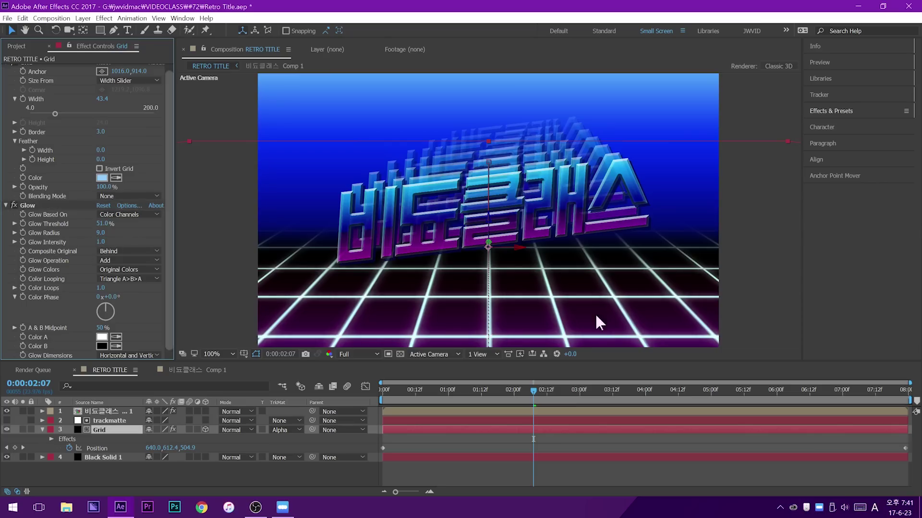
{"action": "left_click", "coordinate": [495, 227]}
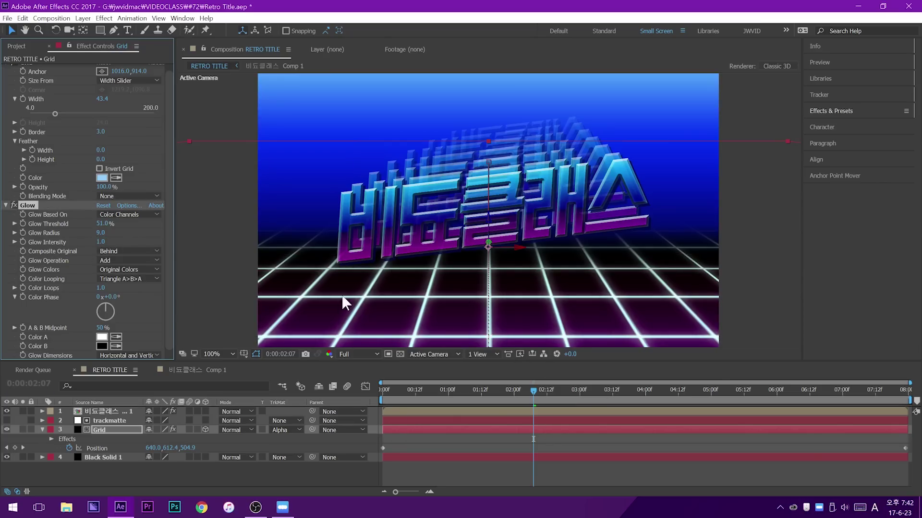
{"action": "key", "text": "space"}
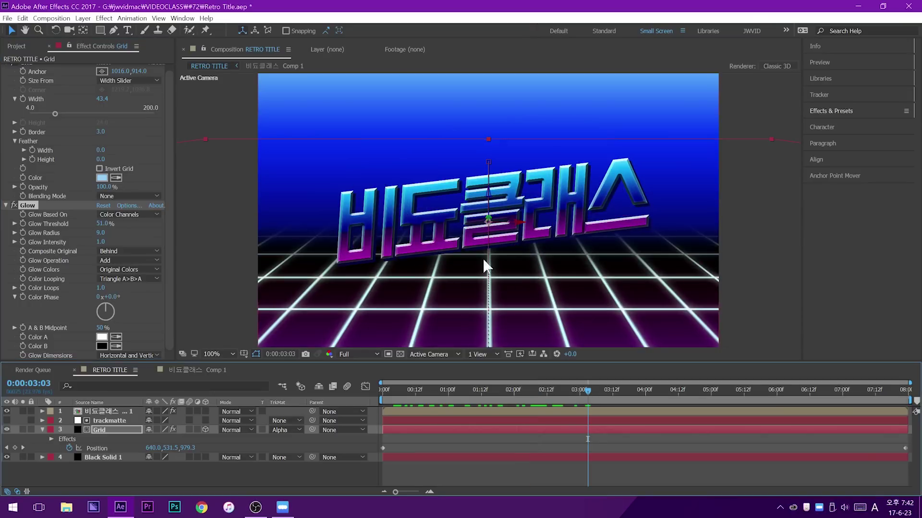
{"action": "left_click", "coordinate": [687, 444]}
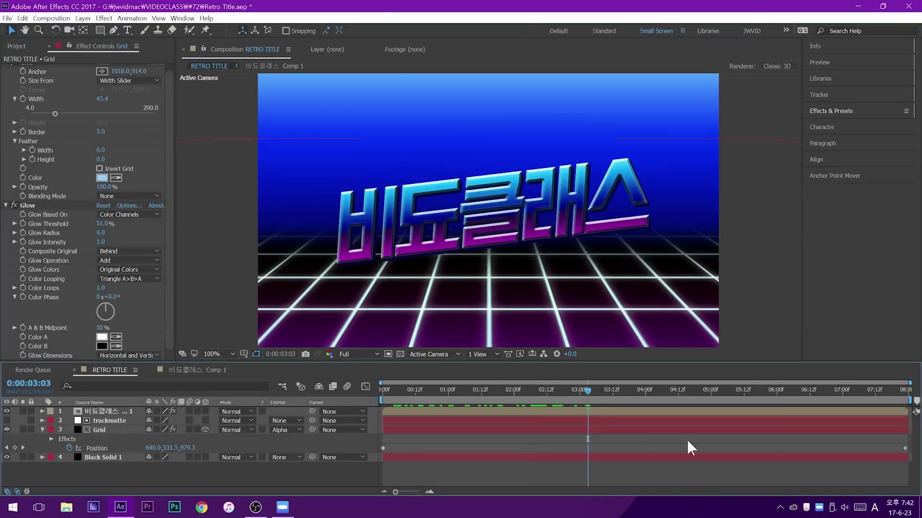
Add a text layer reading "개나소나 따라한다!" over the grid, below the title
{"action": "left_click", "coordinate": [128, 31]}
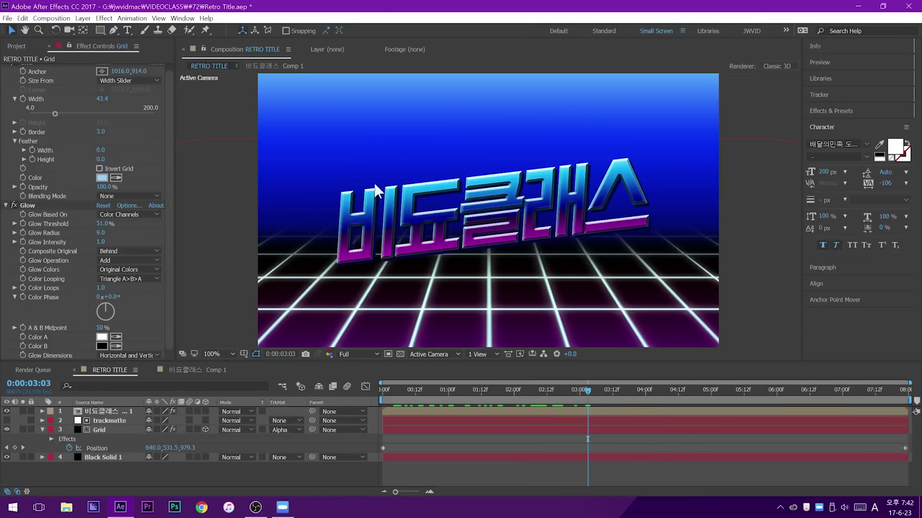
{"action": "left_click", "coordinate": [497, 273]}
{"action": "type", "text": "d"}
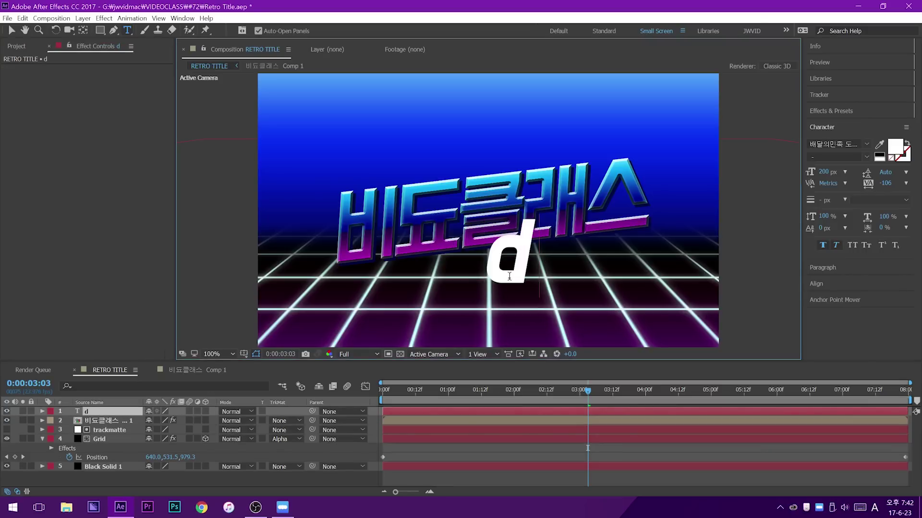
{"action": "key", "text": "BackSpace"}
{"action": "key", "text": "Hangul"}
{"action": "type", "text": "ㅇ"}
{"action": "key", "text": "BackSpace"}
{"action": "type", "text": "개나소나"}
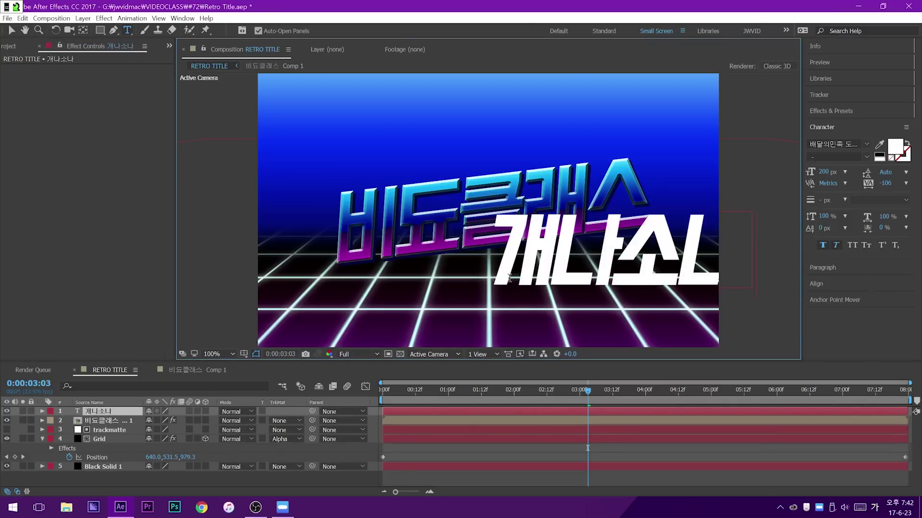
{"action": "type", "text": " 따라한다!"}
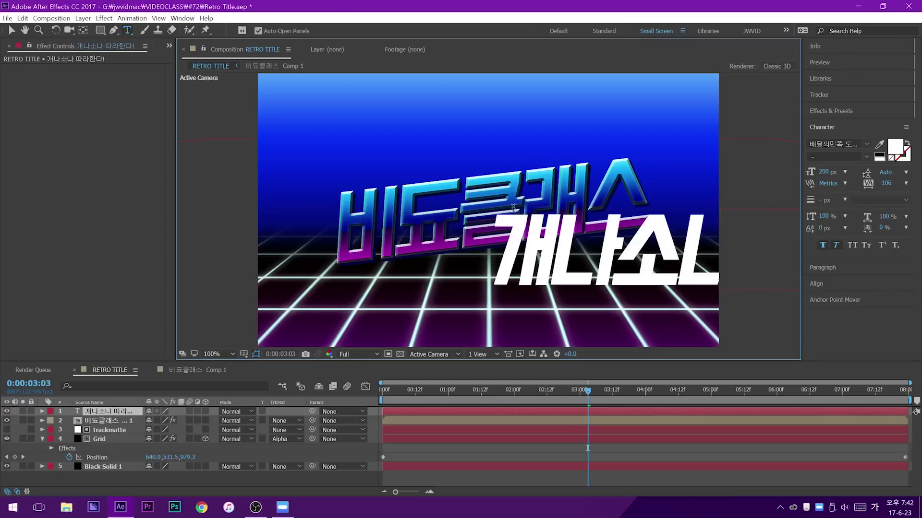
{"action": "left_click", "coordinate": [12, 36]}
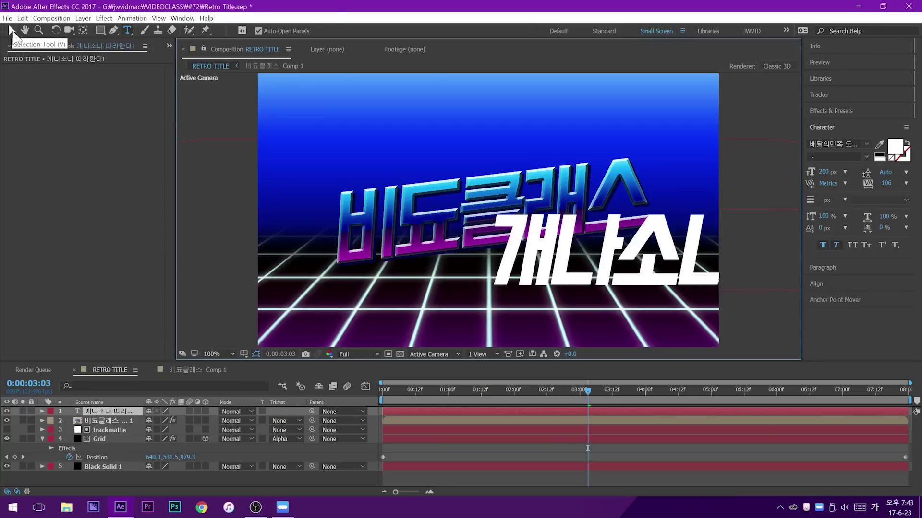
Reduce the font size of the new subtitle and turn off its faux bold and faux italic
{"action": "left_click_drag", "start_coordinate": [823, 172], "coordinate": [768, 188]}
{"action": "left_click", "coordinate": [835, 246]}
{"action": "left_click", "coordinate": [823, 245]}
Give the subtitle a yellow fill and a 5 px dark red stroke, ordered as All Fills Over All Strokes
{"action": "left_click", "coordinate": [895, 146]}
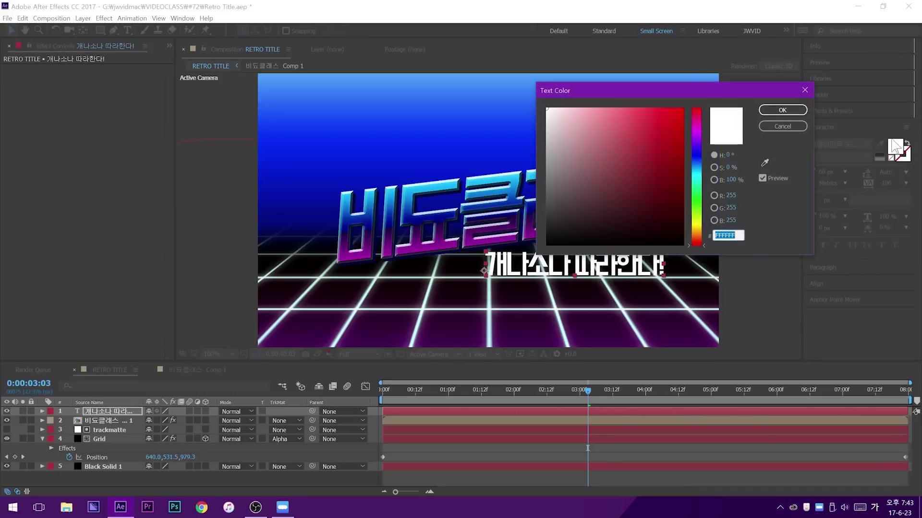
{"action": "left_click_drag", "start_coordinate": [646, 137], "coordinate": [650, 57]}
{"action": "left_click_drag", "start_coordinate": [696, 116], "coordinate": [696, 240]}
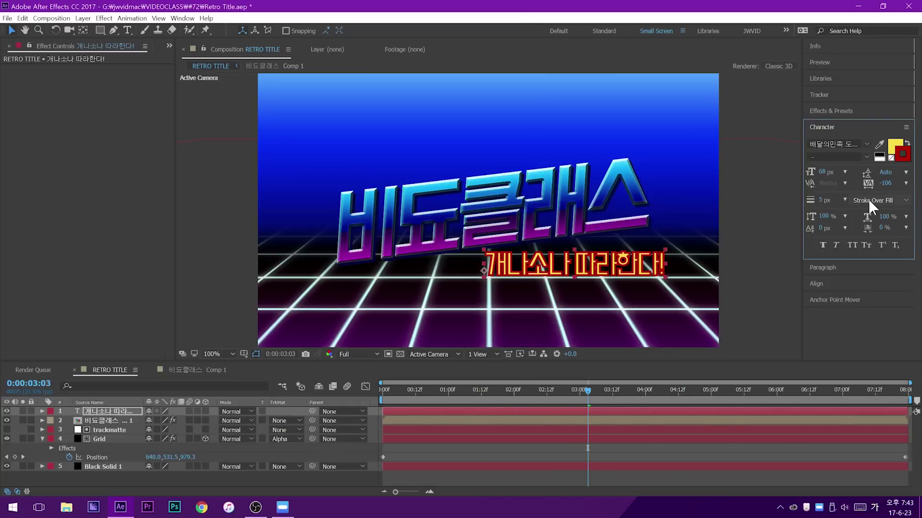
{"action": "left_click", "coordinate": [864, 199]}
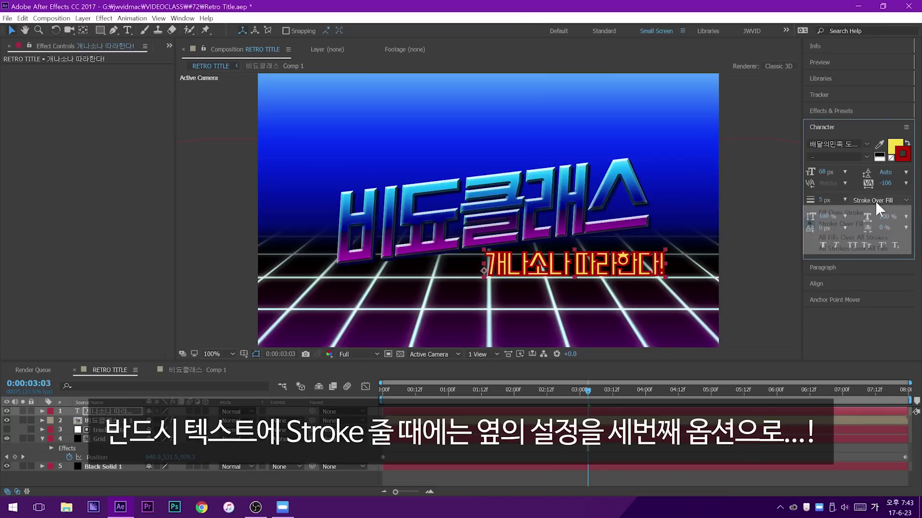
{"action": "left_click", "coordinate": [849, 237]}
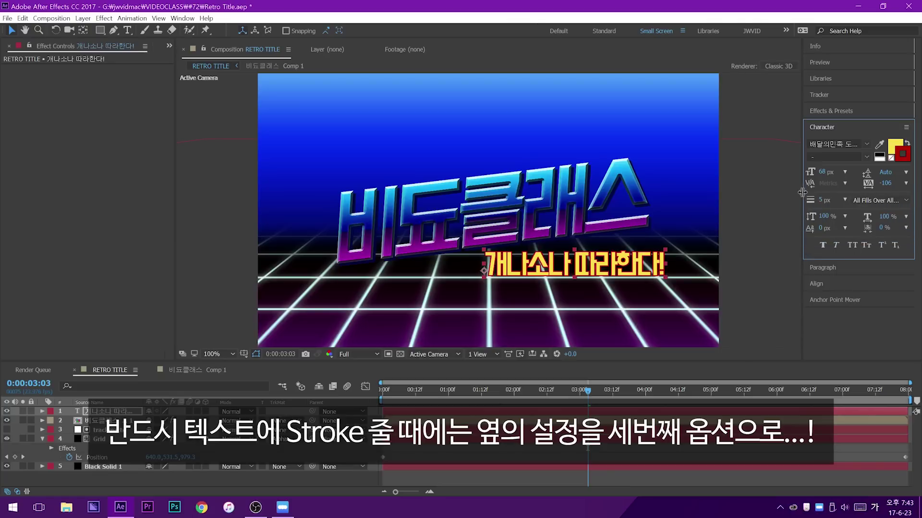
Place the subtitle horizontally centered beneath the title and undo the stray move of the title
{"action": "left_click", "coordinate": [594, 264]}
{"action": "left_click_drag", "start_coordinate": [594, 264], "coordinate": [500, 286]}
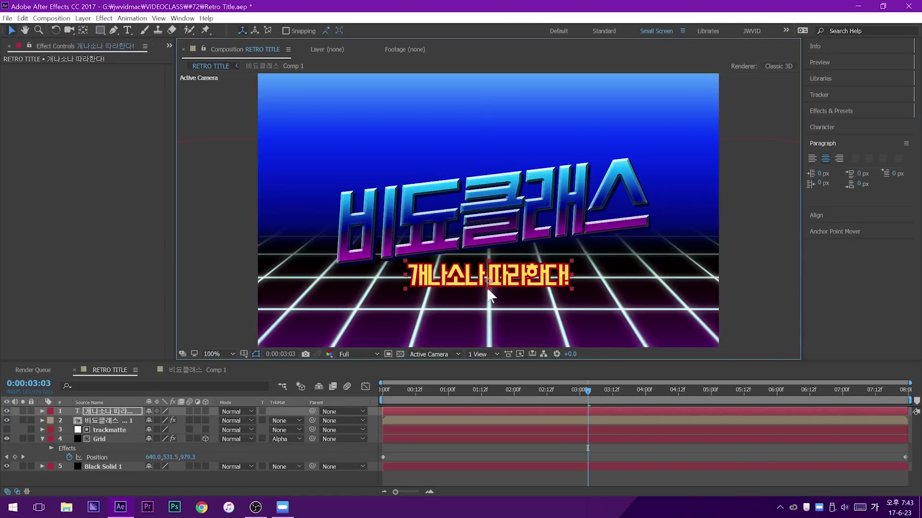
{"action": "left_click_drag", "start_coordinate": [485, 231], "coordinate": [519, 316]}
{"action": "key", "text": "ctrl+z"}
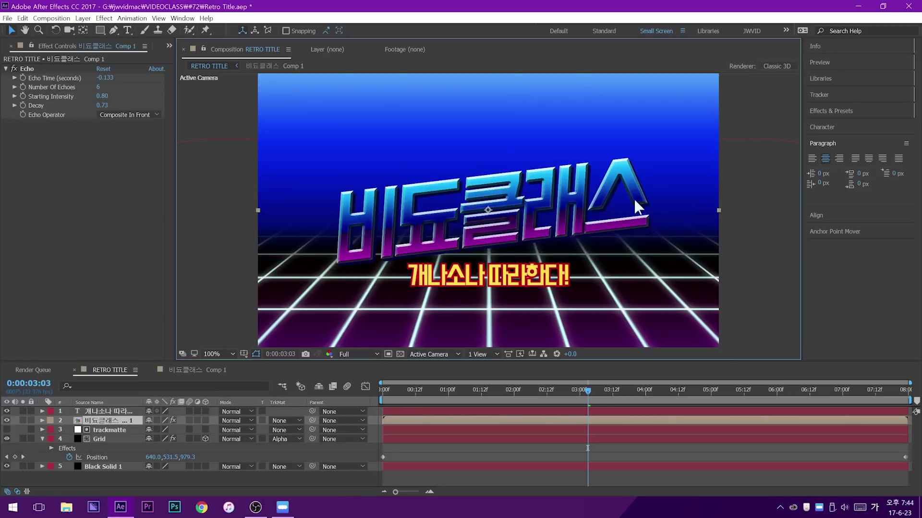
Move the title layer slightly up, scale it up a little, and play the composition
{"action": "left_click_drag", "start_coordinate": [586, 408], "coordinate": [581, 410]}
{"action": "scroll", "coordinate": [566, 273], "scroll_direction": "down", "scroll_amount": 1}
{"action": "scroll", "coordinate": [559, 274], "scroll_direction": "up", "scroll_amount": 1}
{"action": "scroll", "coordinate": [559, 273], "scroll_direction": "down", "scroll_amount": 1}
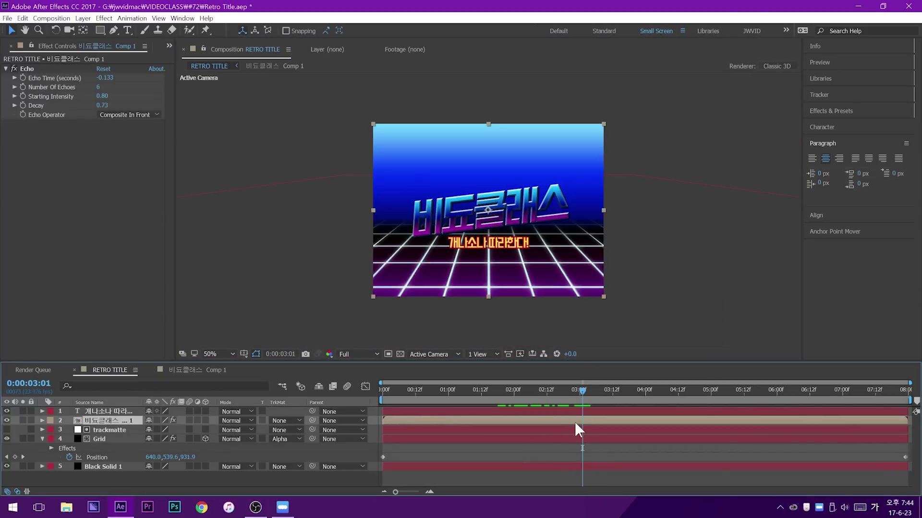
{"action": "left_click_drag", "start_coordinate": [583, 258], "coordinate": [579, 253]}
{"action": "key", "text": "Up"}
{"action": "key", "text": "Up"}
{"action": "key", "text": "Up"}
{"action": "key", "text": "Up"}
{"action": "left_click_drag", "start_coordinate": [603, 287], "coordinate": [627, 298]}
{"action": "key", "text": "space"}
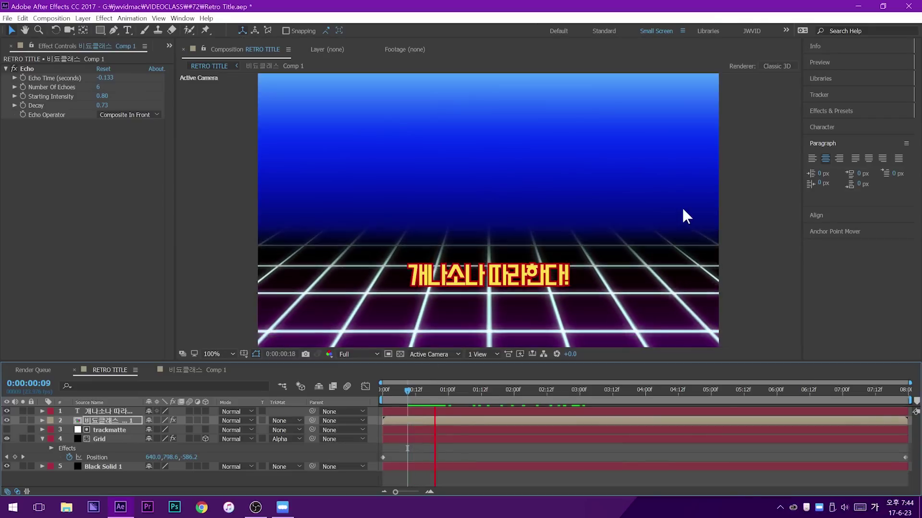
{"action": "scroll", "coordinate": [579, 273], "scroll_direction": "down", "scroll_amount": 2}
{"action": "scroll", "coordinate": [497, 255], "scroll_direction": "up", "scroll_amount": 2}
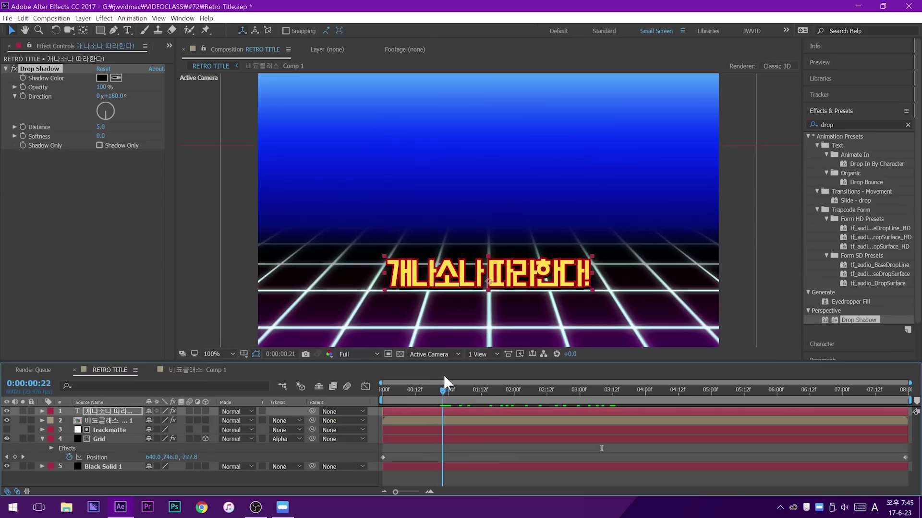
Animate the subtitle's Position to rise from below the frame (642.2, 1045.0) at 2:10 to its place shortly after 3 seconds
{"action": "left_click_drag", "start_coordinate": [443, 375], "coordinate": [546, 376]}
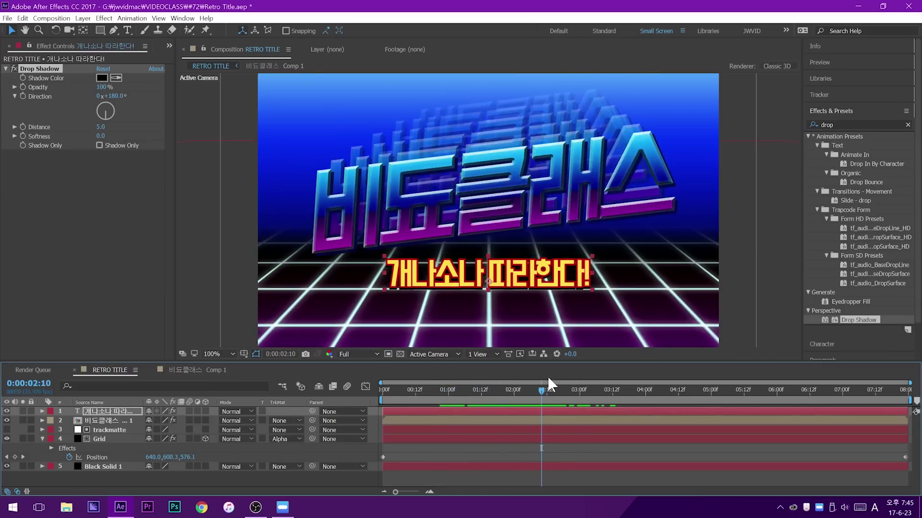
{"action": "left_click", "coordinate": [575, 358]}
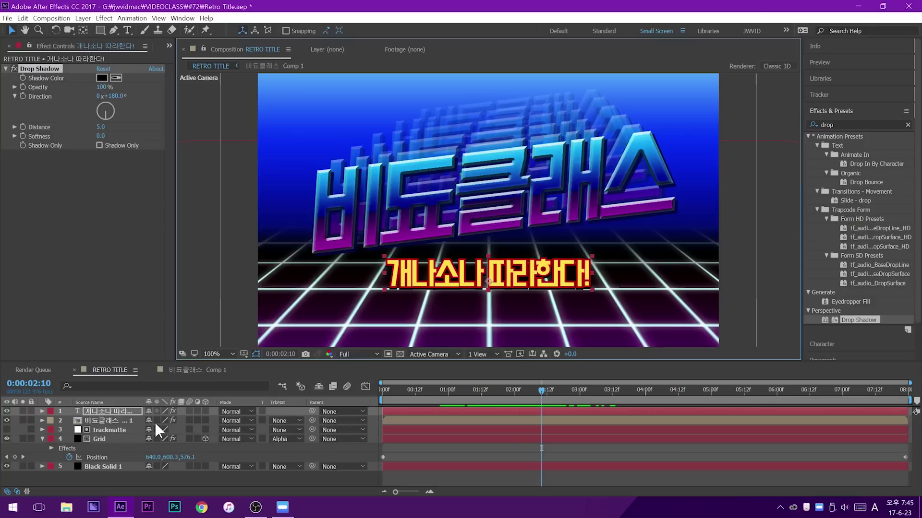
{"action": "key", "text": "p"}
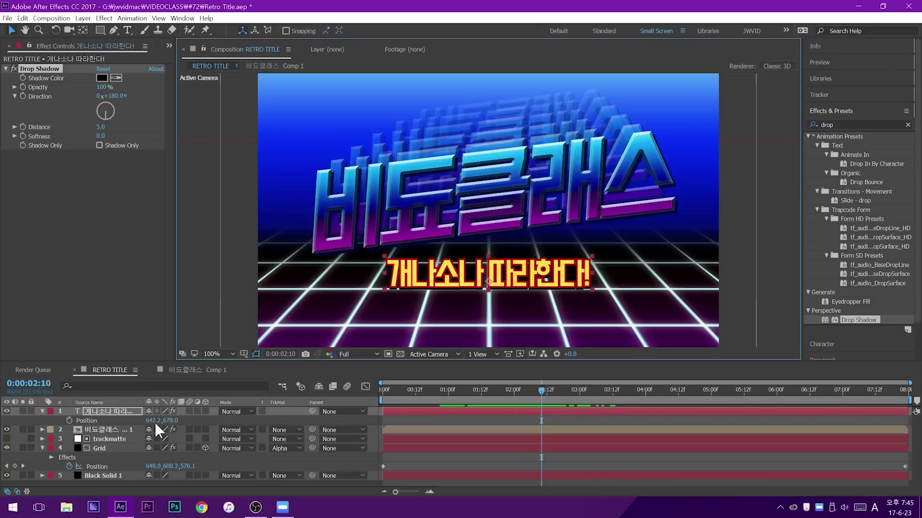
{"action": "left_click", "coordinate": [69, 421]}
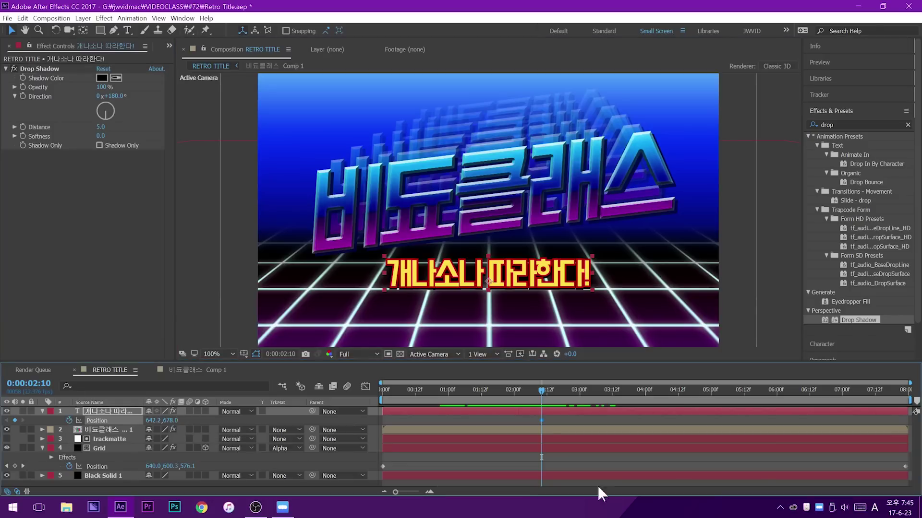
{"action": "left_click_drag", "start_coordinate": [544, 421], "coordinate": [602, 436]}
{"action": "left_click_drag", "start_coordinate": [510, 288], "coordinate": [513, 369]}
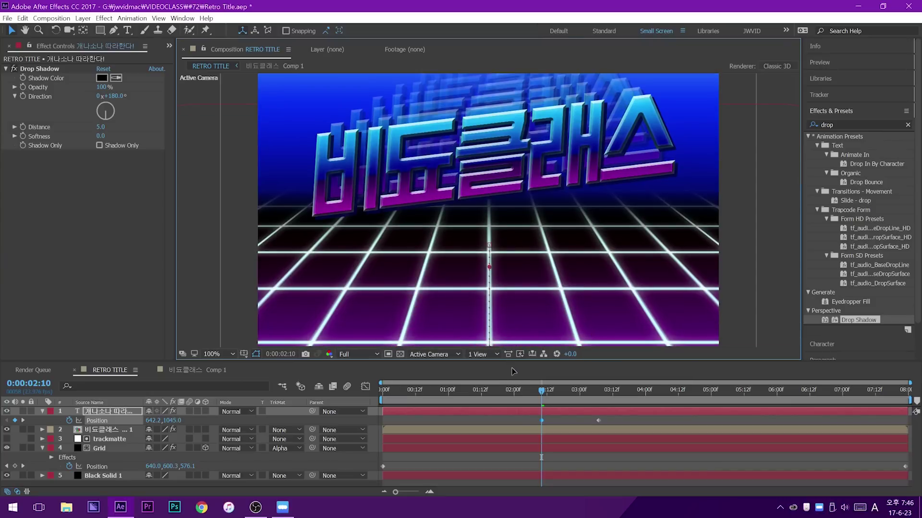
Fit the whole frame in view and play the subtitle's rise, including once from the beginning
{"action": "left_click", "coordinate": [233, 354]}
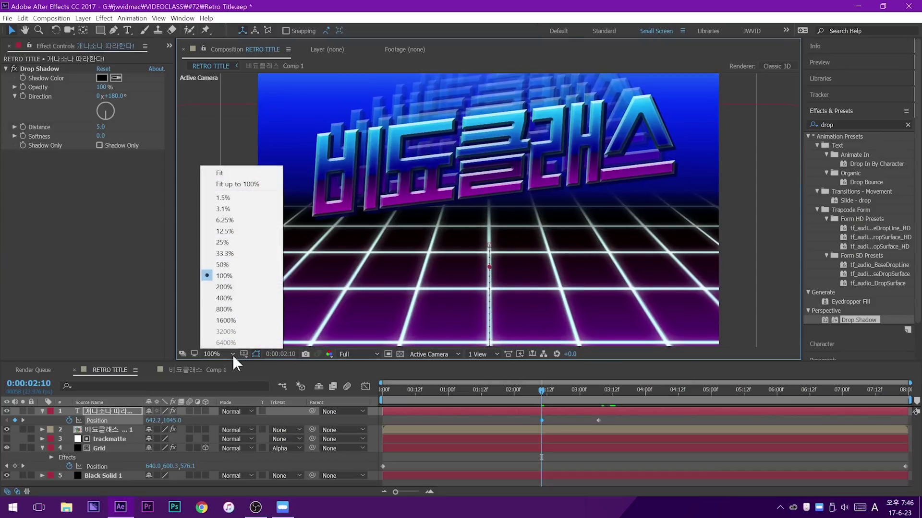
{"action": "left_click", "coordinate": [247, 182]}
{"action": "left_click", "coordinate": [526, 387]}
{"action": "key", "text": "space"}
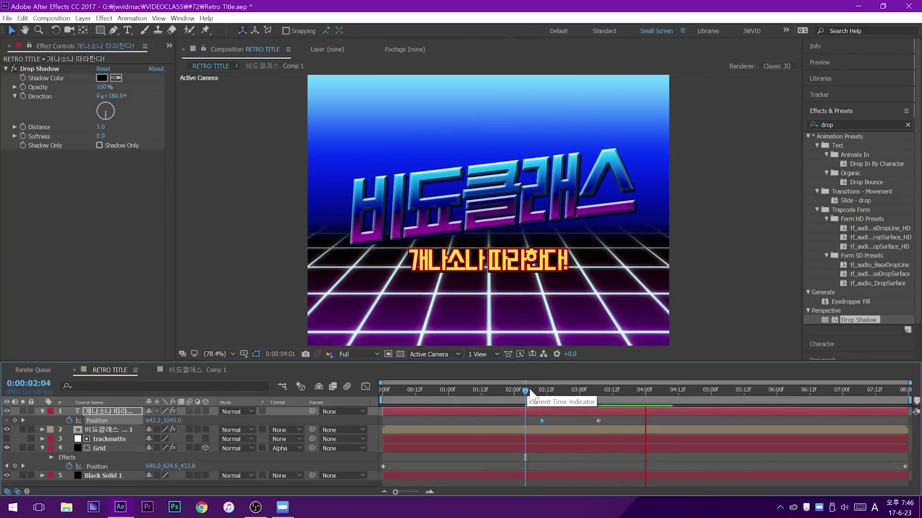
{"action": "key", "text": "Home"}
{"action": "key", "text": "space"}
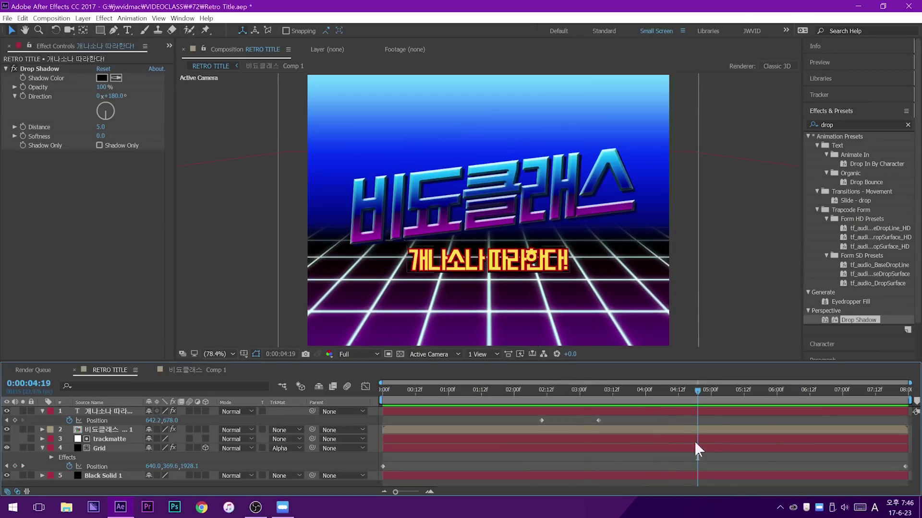
Shift the subtitle's Position keyframes earlier, to about 2:03 and 3:00, and preview the animation
{"action": "left_click", "coordinate": [583, 389]}
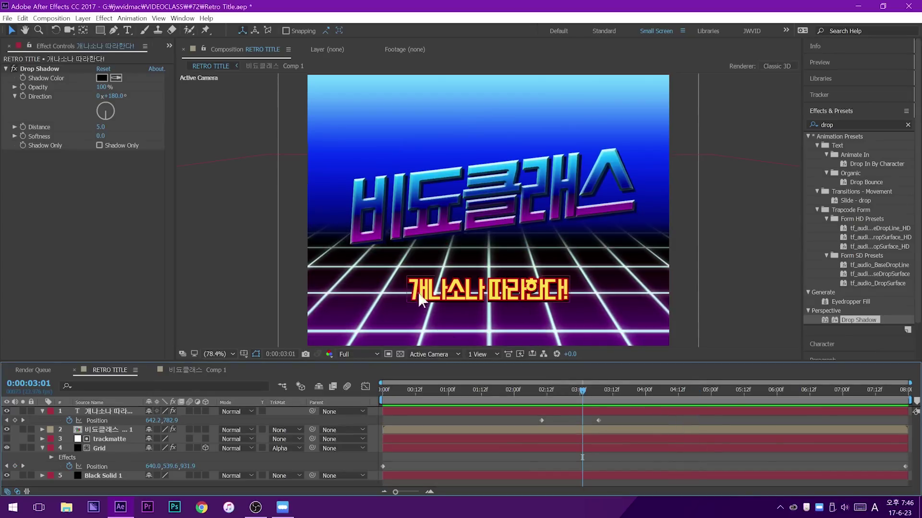
{"action": "left_click_drag", "start_coordinate": [542, 397], "coordinate": [635, 435]}
{"action": "left_click_drag", "start_coordinate": [540, 421], "coordinate": [508, 416]}
{"action": "left_click_drag", "start_coordinate": [578, 420], "coordinate": [580, 422]}
{"action": "key", "text": "space"}
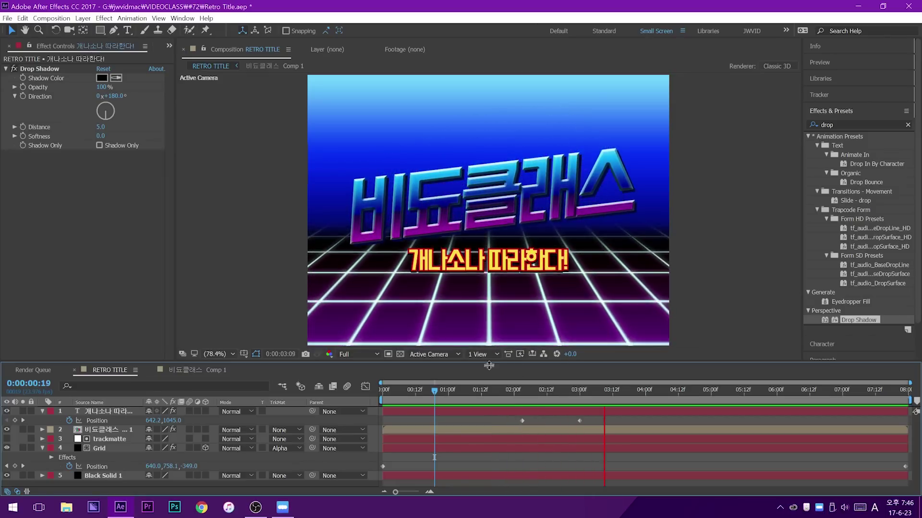
{"action": "left_click", "coordinate": [617, 392]}
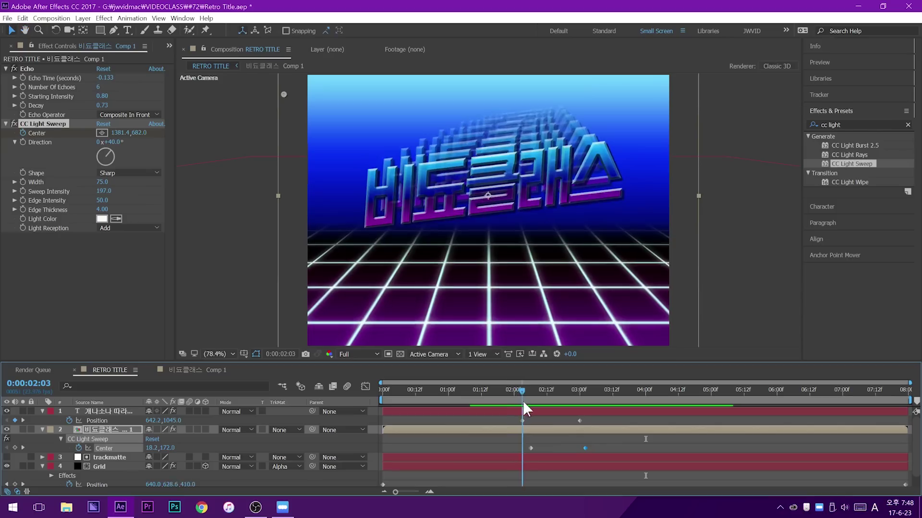
Duplicate the title's CC Light Sweep effect twice, giving three light sweeps
{"action": "left_click_drag", "start_coordinate": [523, 402], "coordinate": [563, 400]}
{"action": "left_click", "coordinate": [46, 240]}
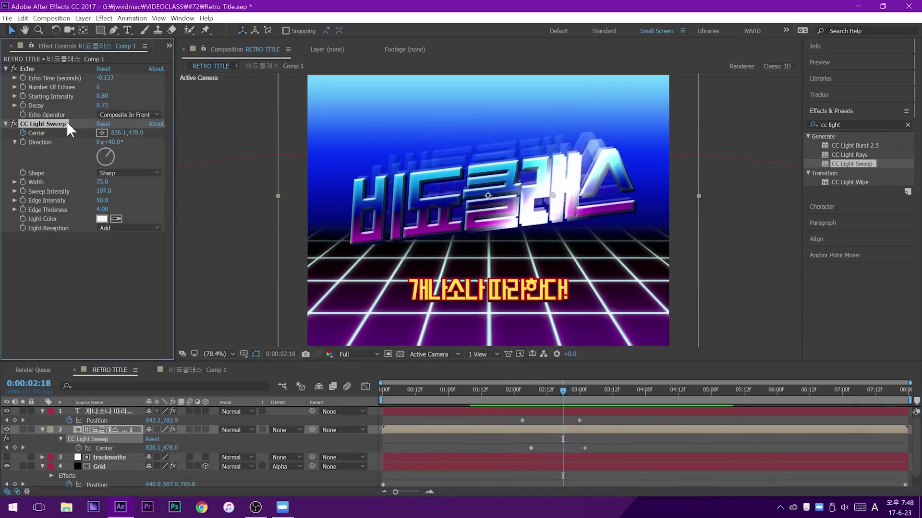
{"action": "key", "text": "ctrl+d"}
{"action": "key", "text": "ctrl+d"}
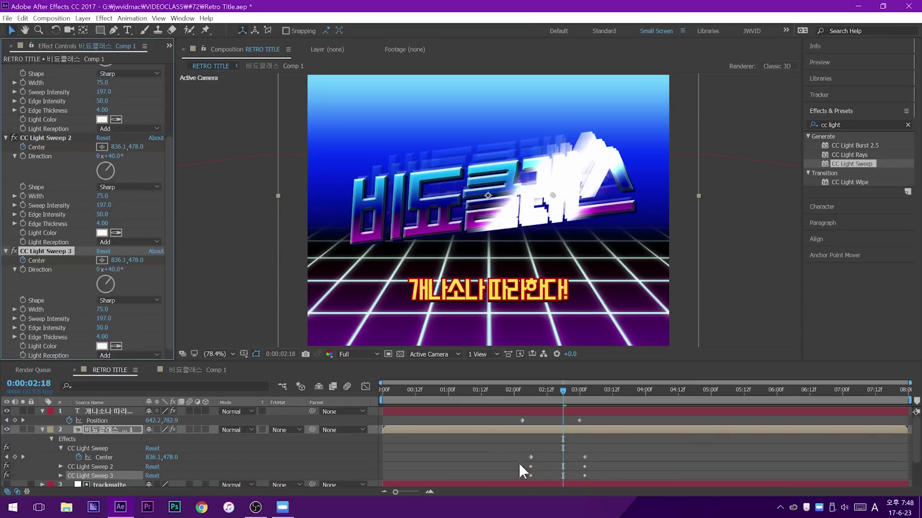
Stagger the Center keyframes of CC Light Sweep 2 and 3 to start at about 2:10 and 2:15, and play the sweeps
{"action": "left_click", "coordinate": [530, 427]}
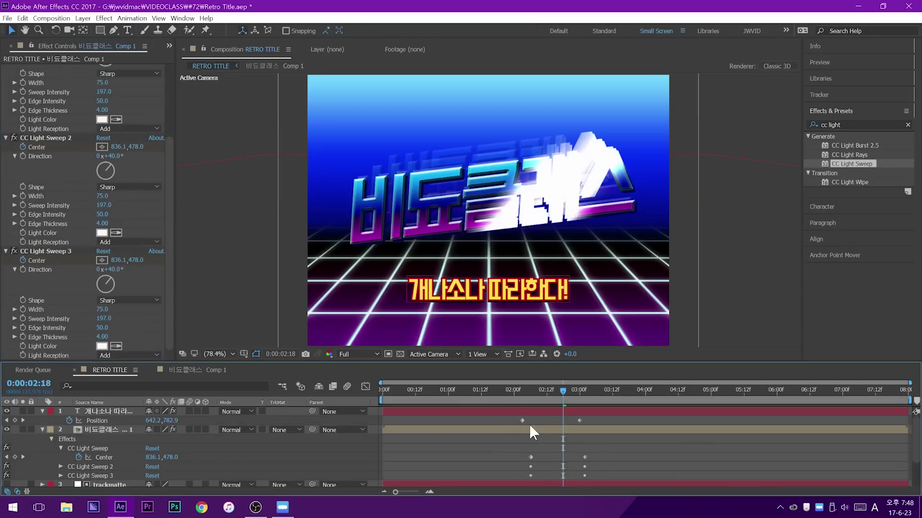
{"action": "key", "text": "u"}
{"action": "key", "text": "u"}
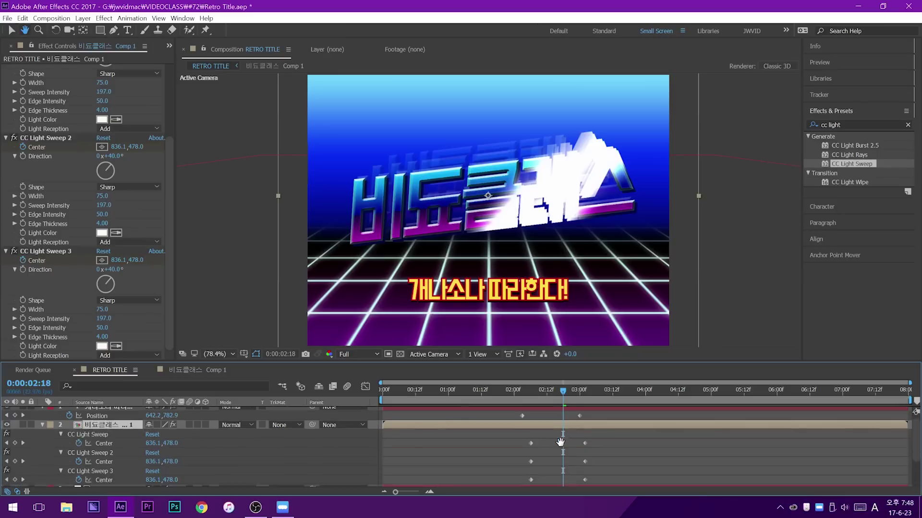
{"action": "left_click_drag", "start_coordinate": [512, 452], "coordinate": [600, 485]}
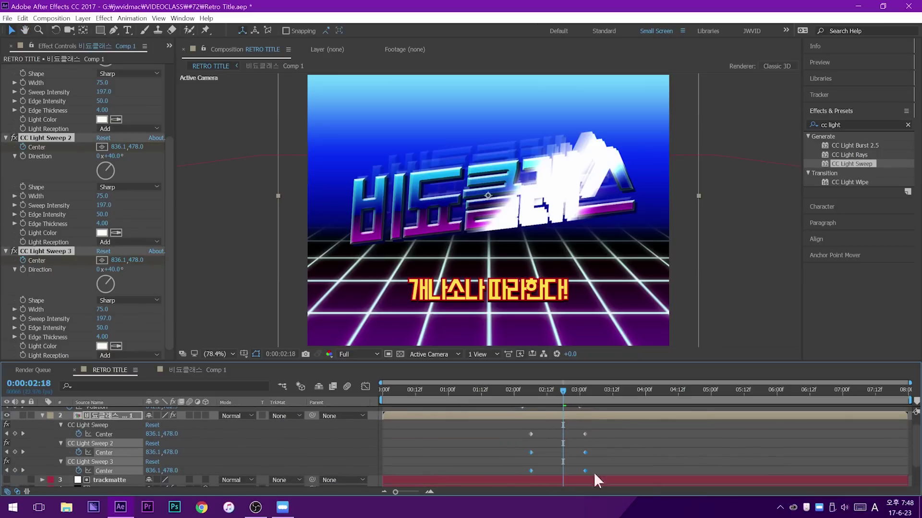
{"action": "left_click_drag", "start_coordinate": [531, 452], "coordinate": [541, 454]}
{"action": "scroll", "coordinate": [533, 465], "scroll_direction": "down", "scroll_amount": 2}
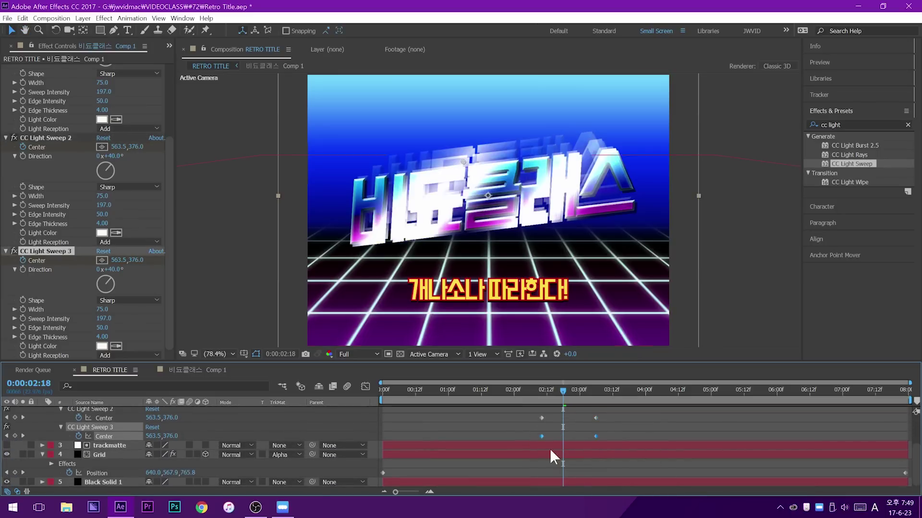
{"action": "scroll", "coordinate": [552, 435], "scroll_direction": "up", "scroll_amount": 3}
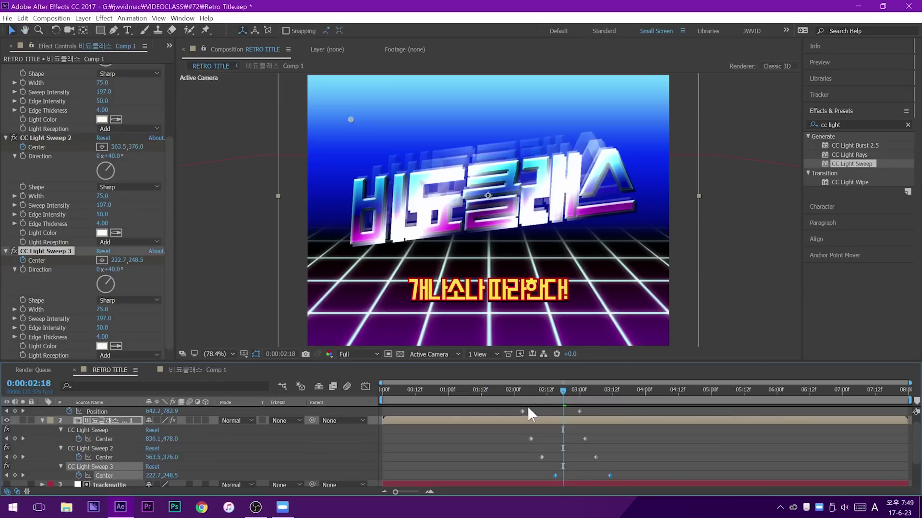
{"action": "left_click", "coordinate": [513, 390]}
{"action": "key", "text": "space"}
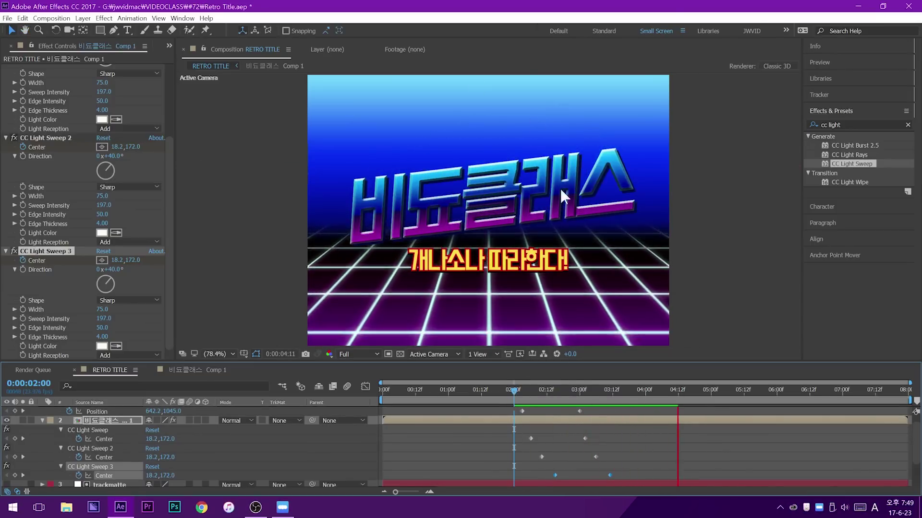
{"action": "left_click", "coordinate": [573, 264]}
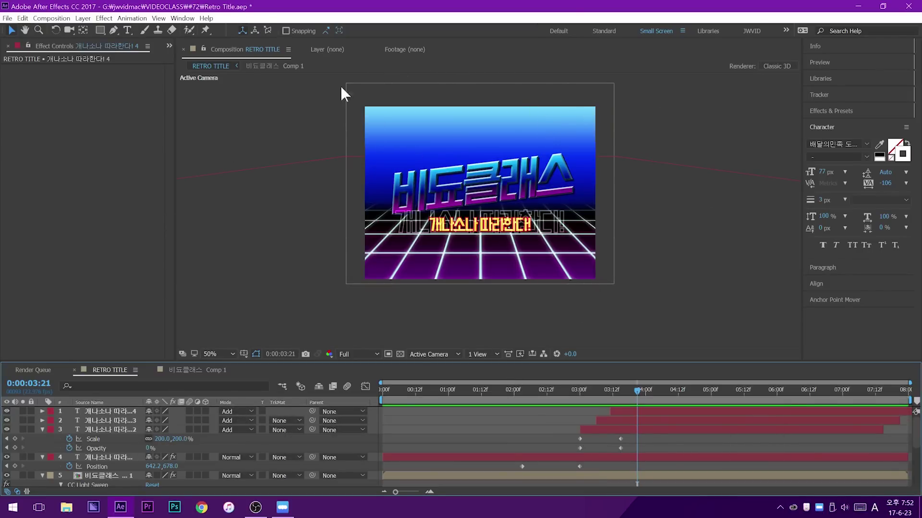
Create a black solid layer at composition size and name it vin
{"action": "left_click", "coordinate": [82, 17]}
{"action": "mouse_move", "coordinate": [96, 27]}
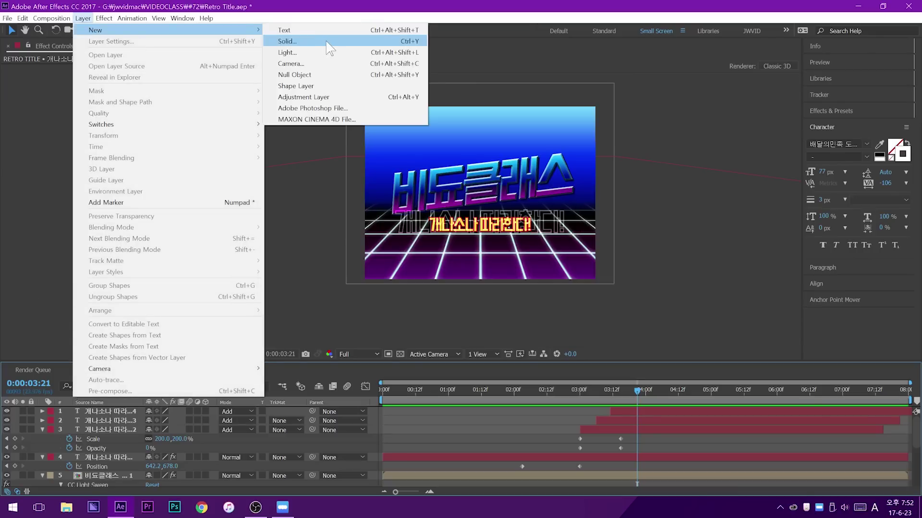
{"action": "left_click", "coordinate": [288, 39]}
{"action": "left_click", "coordinate": [355, 278]}
{"action": "type", "text": "000000"}
{"action": "left_click", "coordinate": [781, 112]}
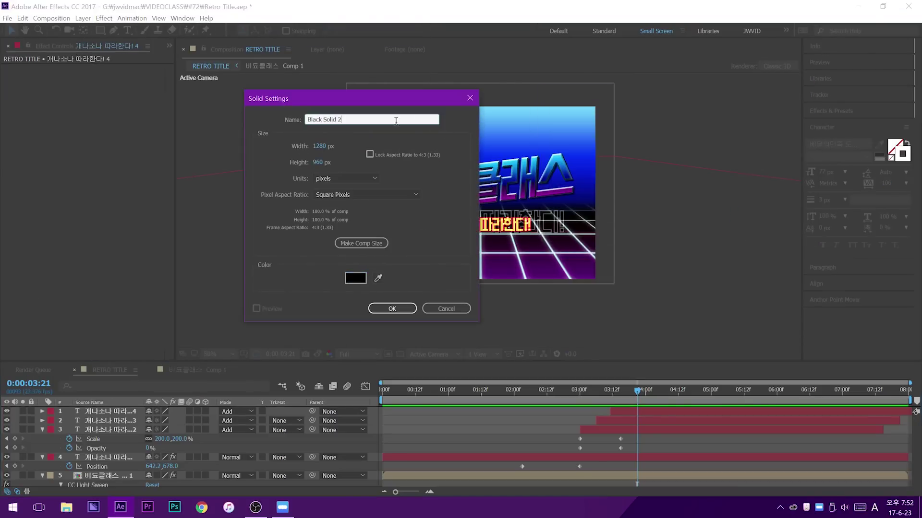
{"action": "type", "text": "vin"}
{"action": "left_click", "coordinate": [370, 309]}
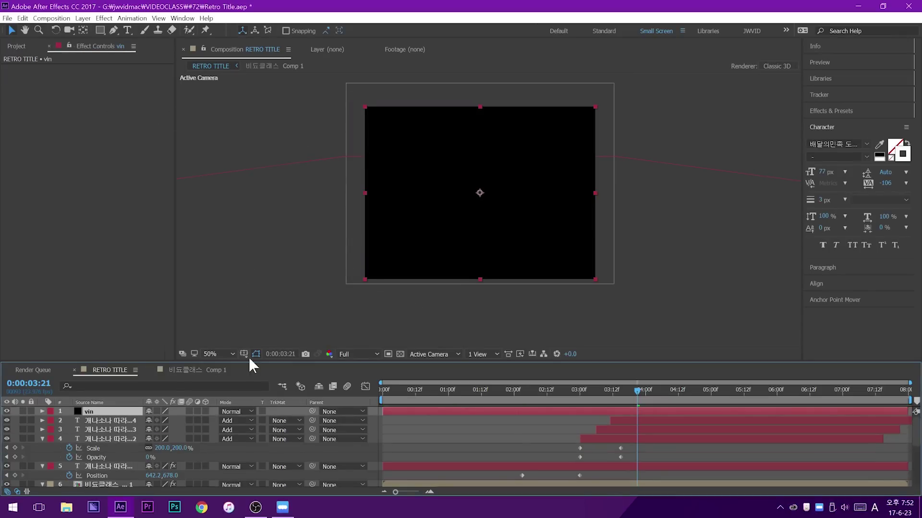
Add an elliptical mask that fills the whole frame to the vin solid
{"action": "left_click", "coordinate": [101, 30]}
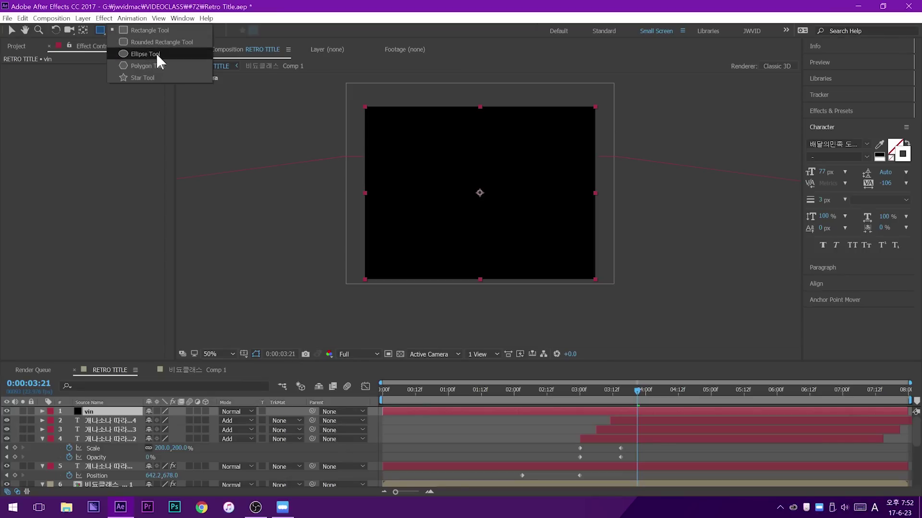
{"action": "left_click", "coordinate": [157, 54]}
{"action": "double_click", "coordinate": [100, 30]}
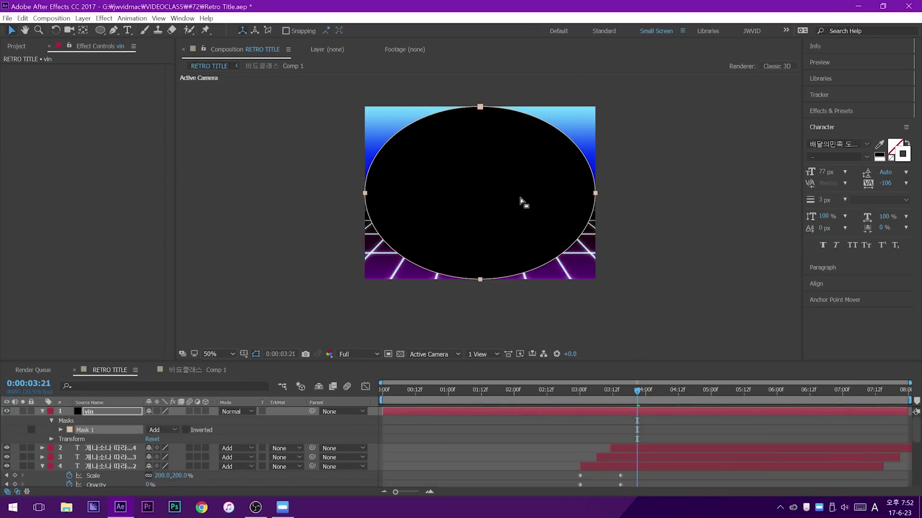
Turn the elliptical mask into a vignette: feather it 339 pixels, invert it and set its opacity to 70%
{"action": "left_click", "coordinate": [61, 430]}
{"action": "left_click_drag", "start_coordinate": [159, 450], "coordinate": [336, 441]}
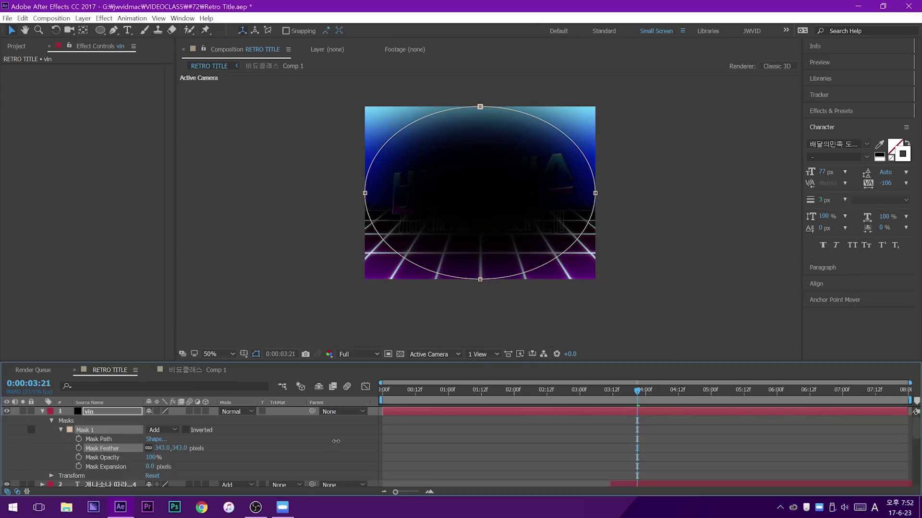
{"action": "left_click", "coordinate": [185, 430]}
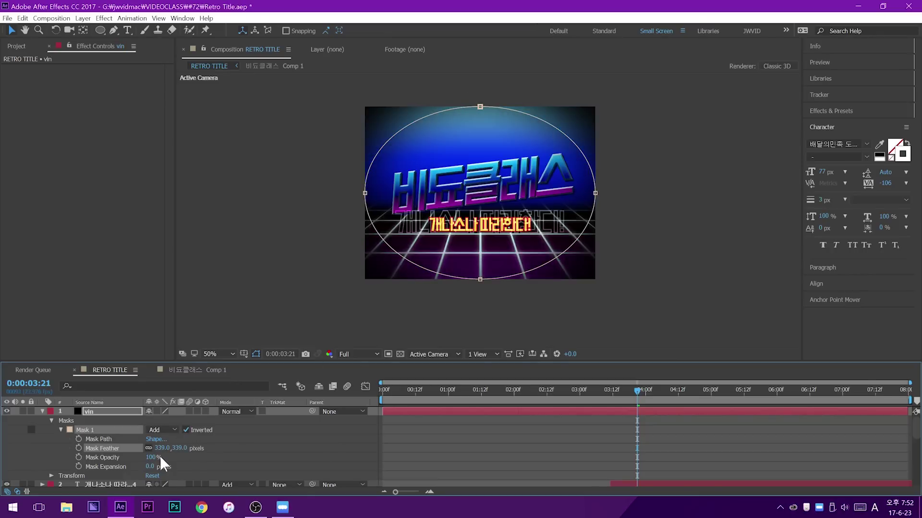
{"action": "left_click_drag", "start_coordinate": [153, 457], "coordinate": [140, 457]}
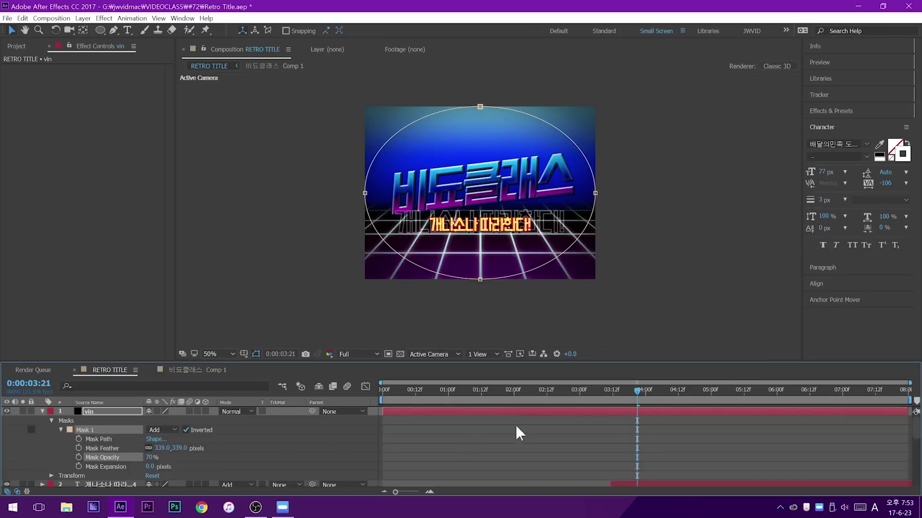
Play the RETRO TITLE composition from the beginning to check the vignette
{"action": "double_click", "coordinate": [540, 190]}
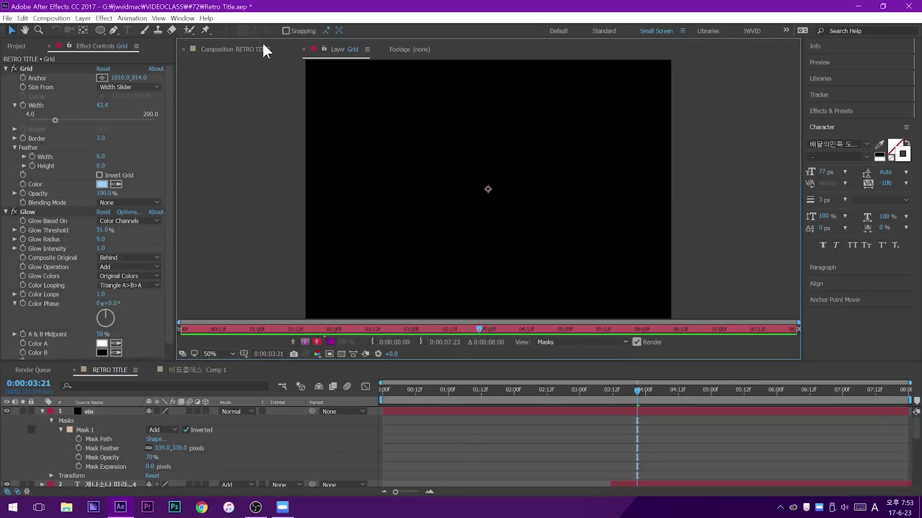
{"action": "left_click", "coordinate": [276, 50]}
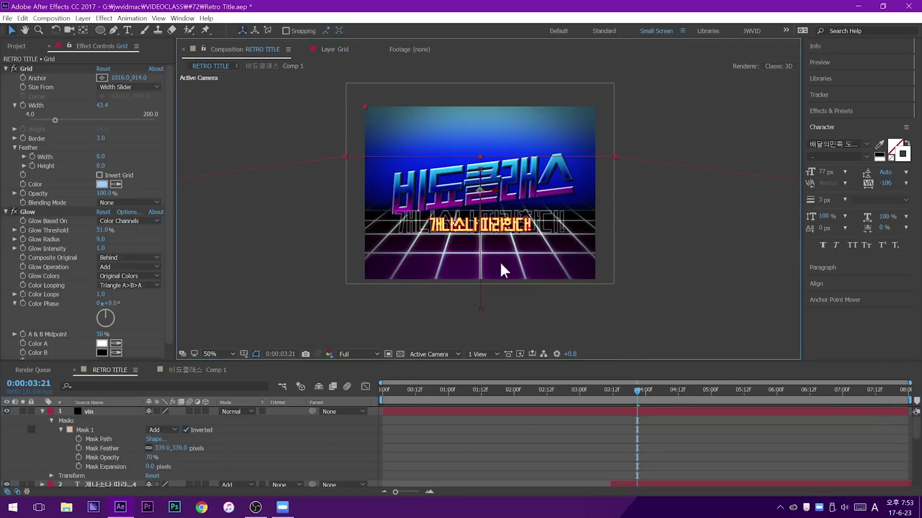
{"action": "key", "text": "space"}
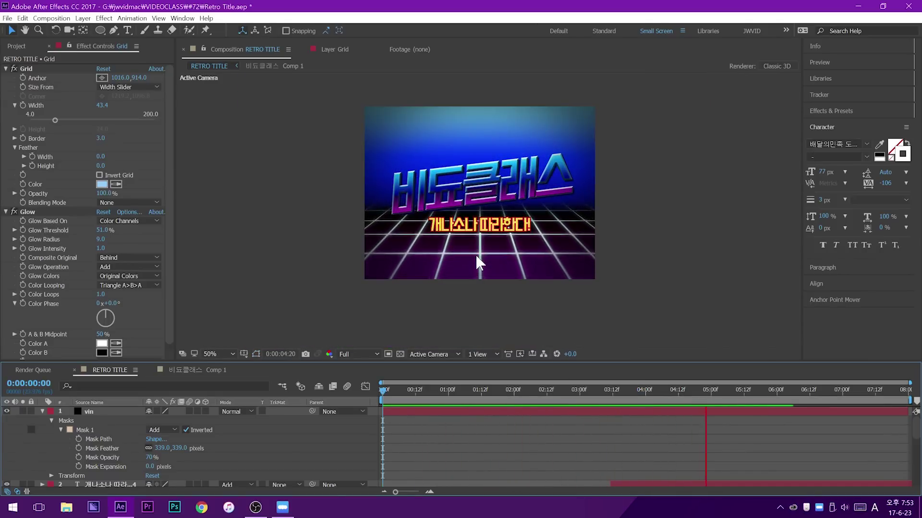
{"action": "key", "text": "space"}
Go to about 3:22, collapse the open layer properties and inspect the frame at 100% magnification
{"action": "left_click_drag", "start_coordinate": [591, 393], "coordinate": [639, 390]}
{"action": "key", "text": "ctrl+grave"}
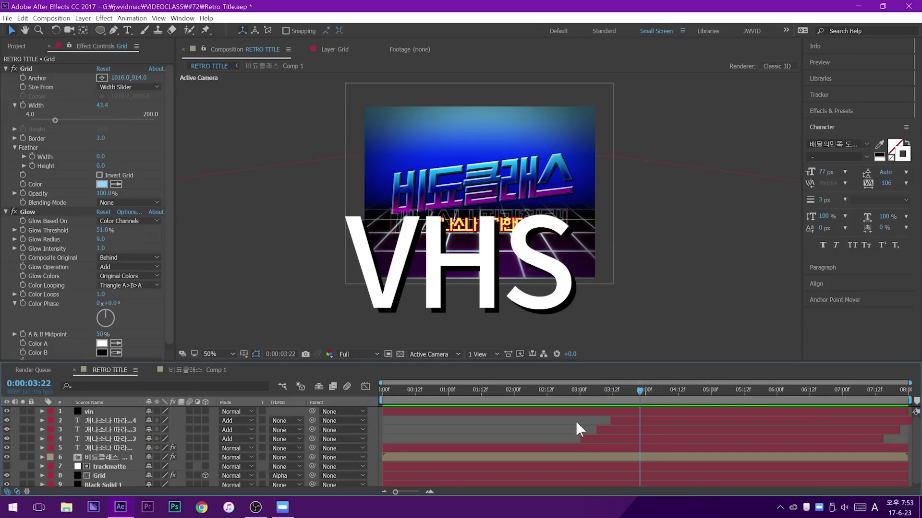
{"action": "key", "text": "slash"}
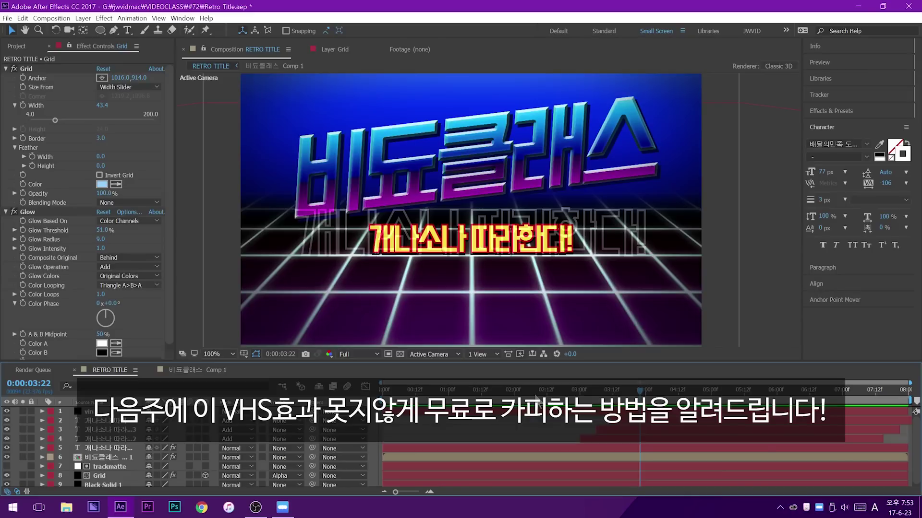
Play the title from the beginning with the uni.VHS adjustment layer and stop at about 5:04
{"action": "left_click", "coordinate": [528, 439]}
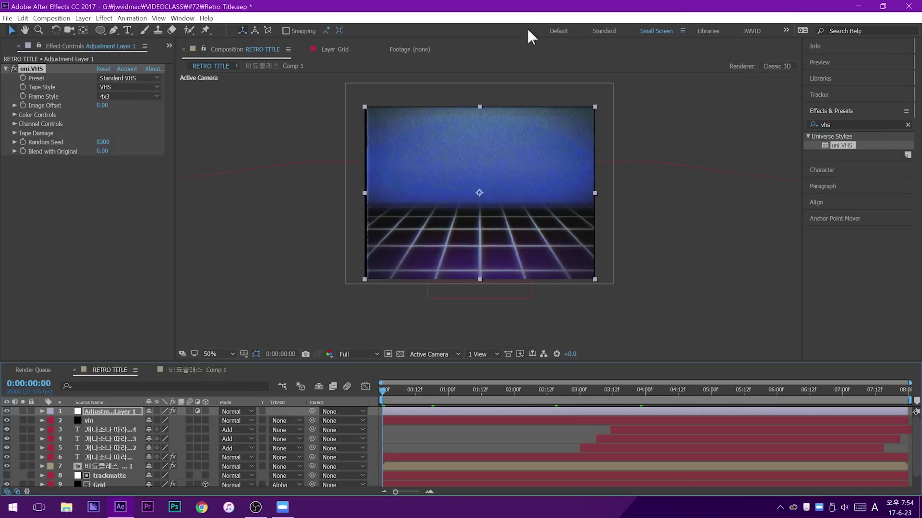
{"action": "key", "text": "space"}
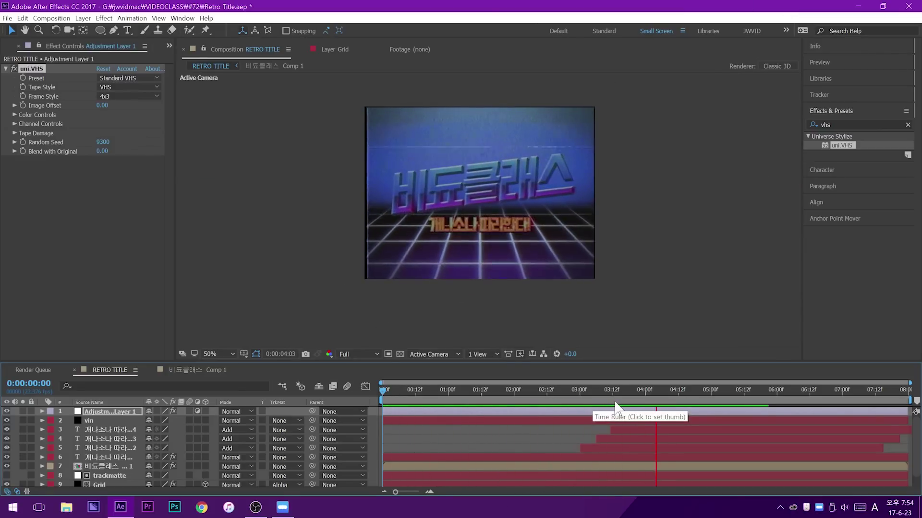
{"action": "key", "text": "space"}
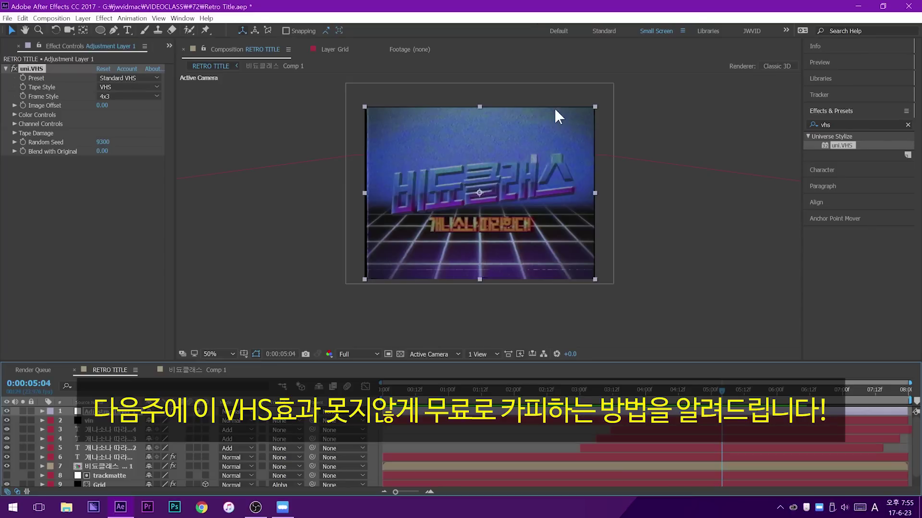